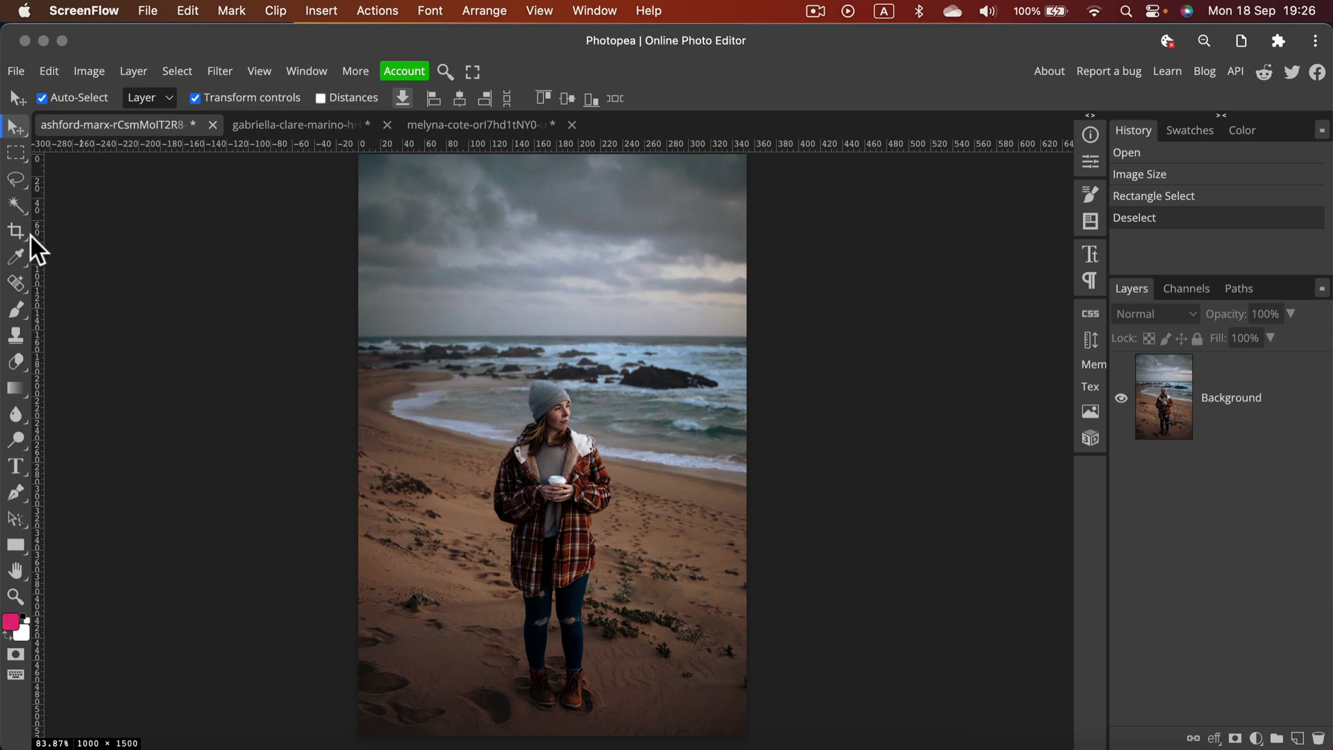
# Switch to Magic Replace, zoom to 200%, and lasso around the woman's grey beanie.
pyautogui.click(36, 286)
pyautogui.click(25, 285)
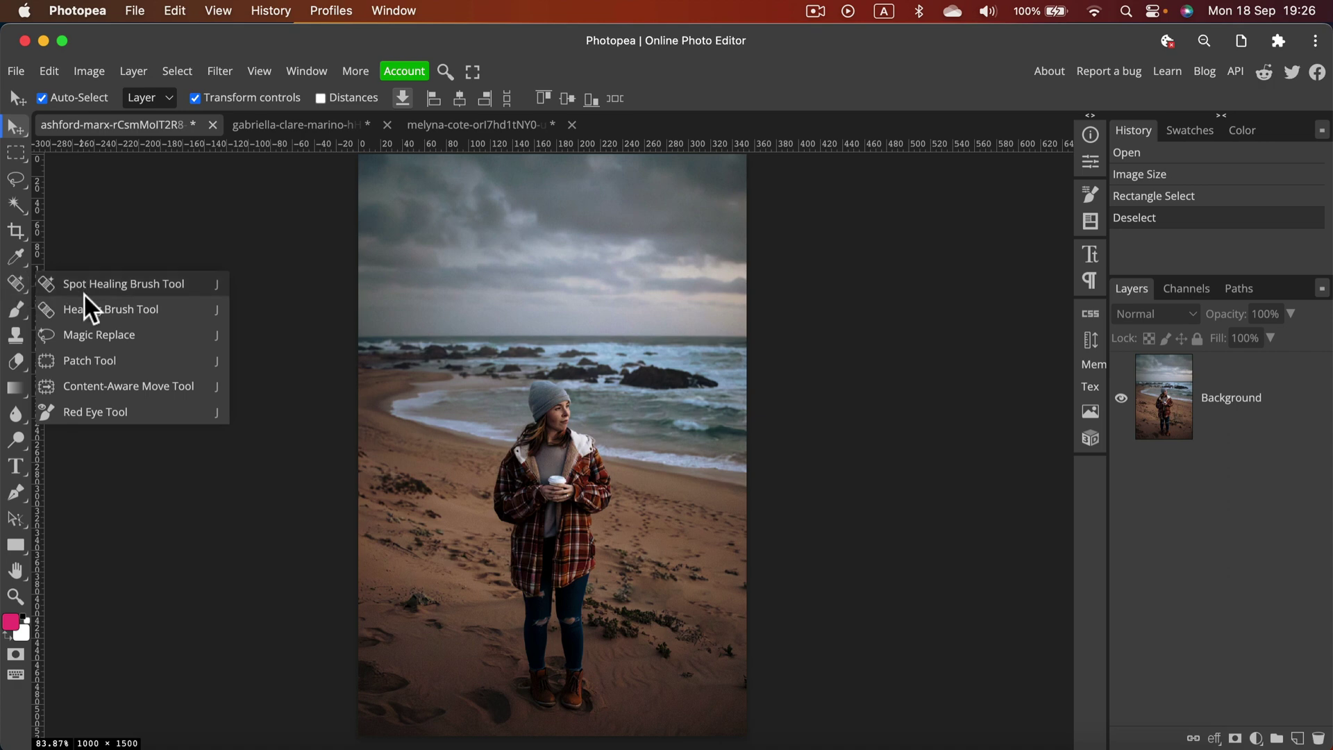
pyautogui.click(98, 334)
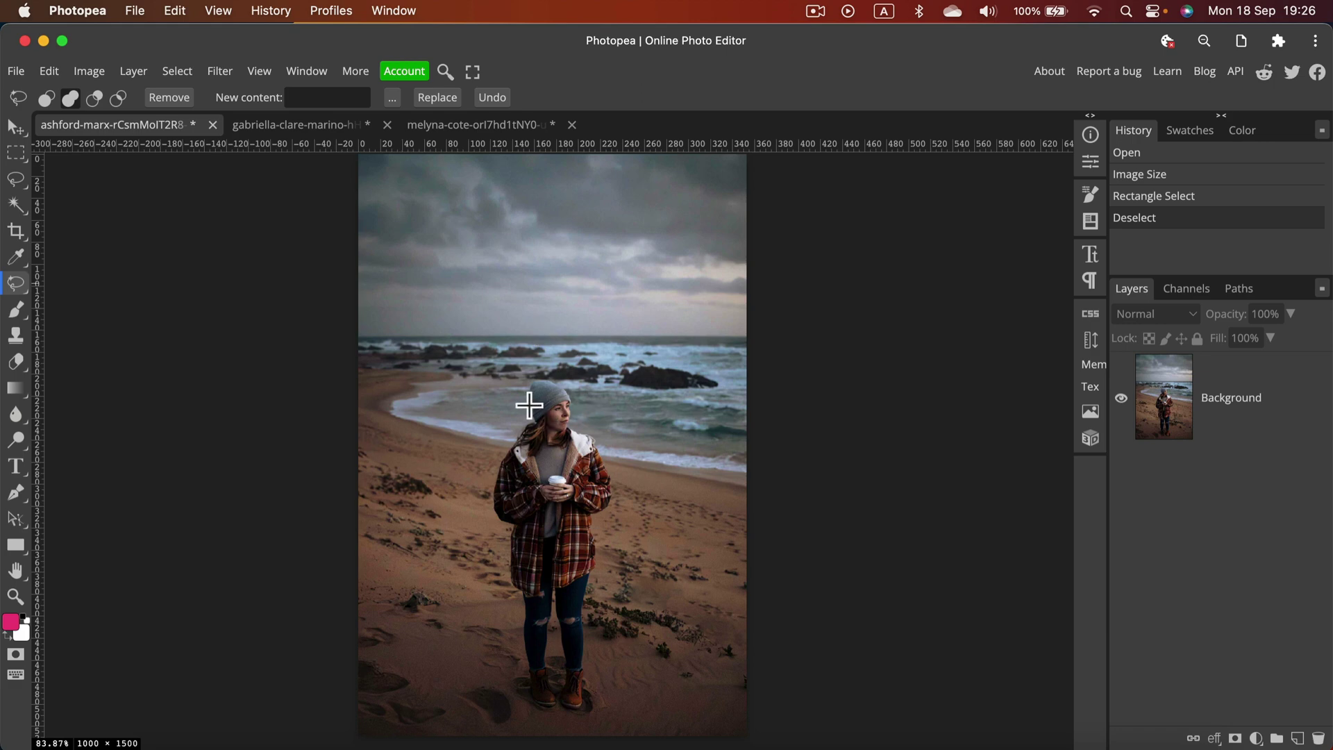
pyautogui.press('super+equal')
pyautogui.press('super+equal')
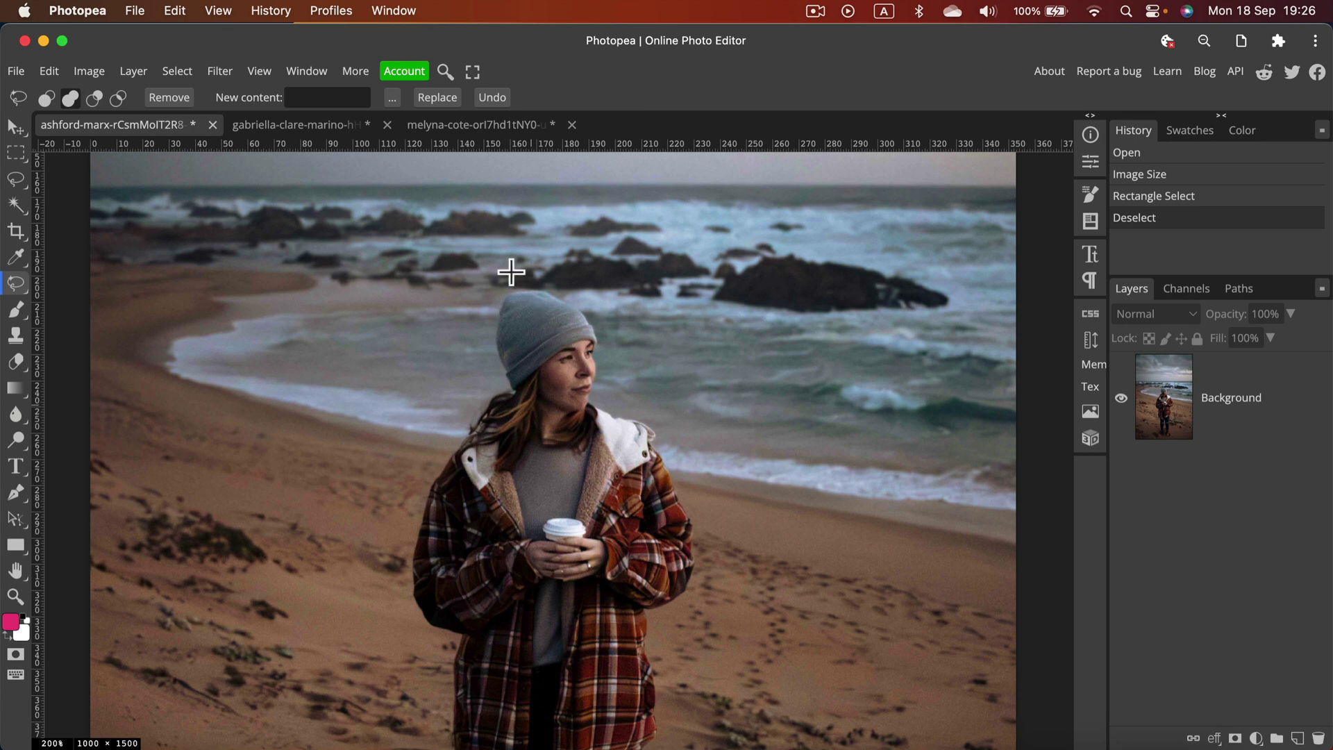
pyautogui.moveTo(519, 282)
pyautogui.mouseDown()
pyautogui.moveTo(547, 279)
pyautogui.moveTo(591, 299)
pyautogui.moveTo(598, 333)
pyautogui.moveTo(507, 388)
pyautogui.moveTo(468, 323)
pyautogui.moveTo(515, 279)
pyautogui.mouseUp()
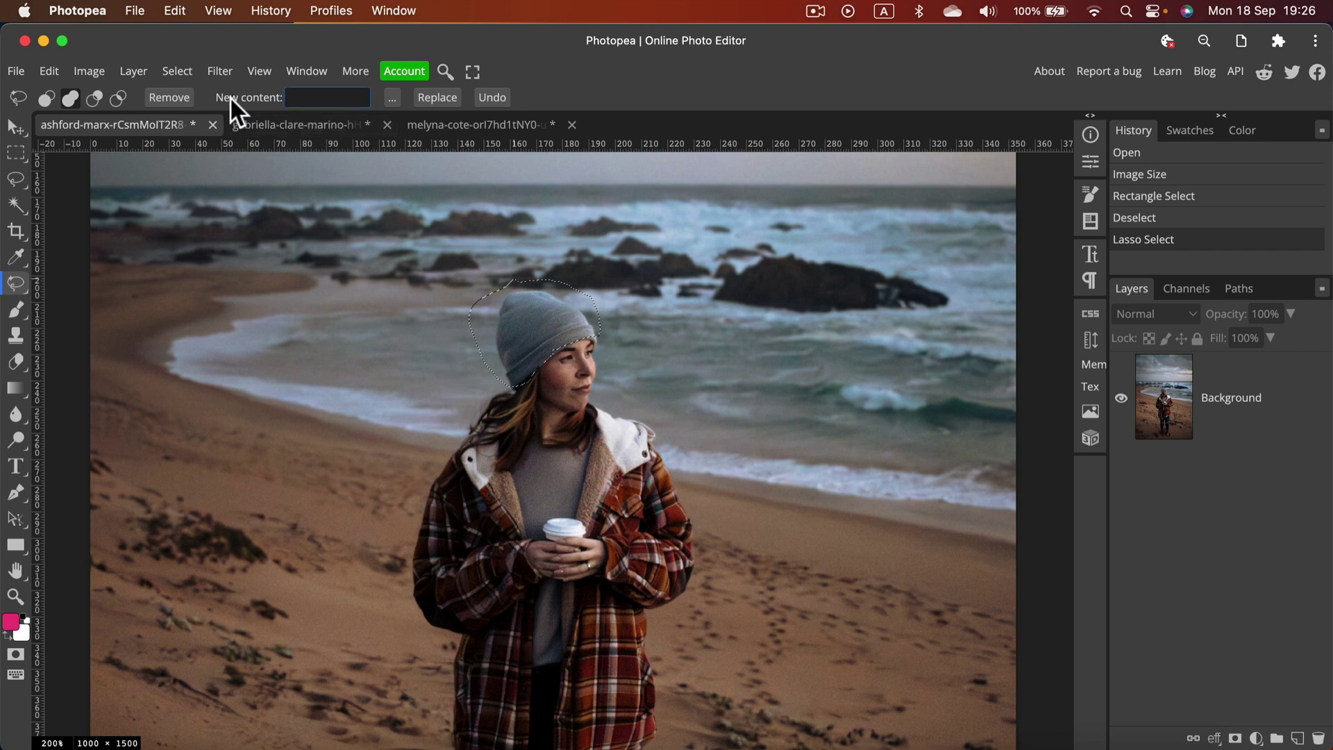
# Replace the lassoed beanie with a 'red hat' on the Background layer.
pyautogui.click(310, 97)
pyautogui.write('r')
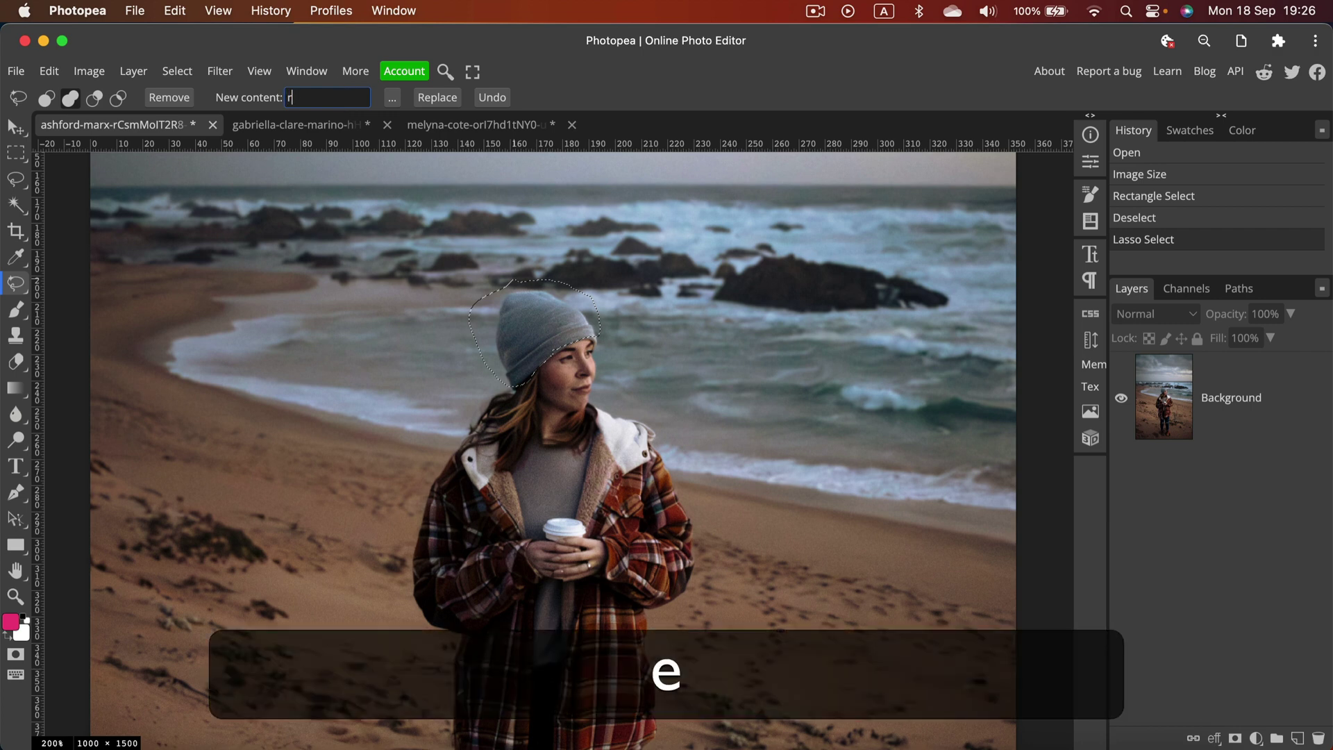
pyautogui.write('ed hat')
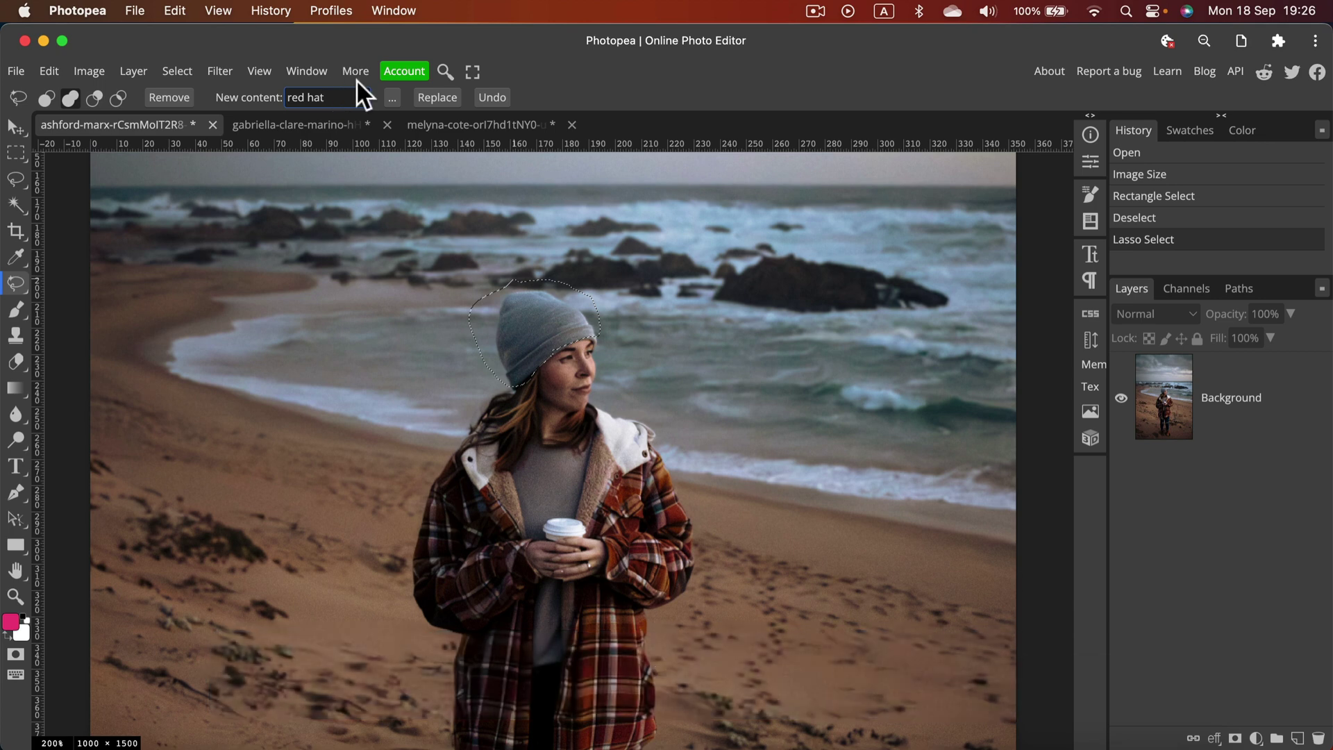
pyautogui.click(454, 97)
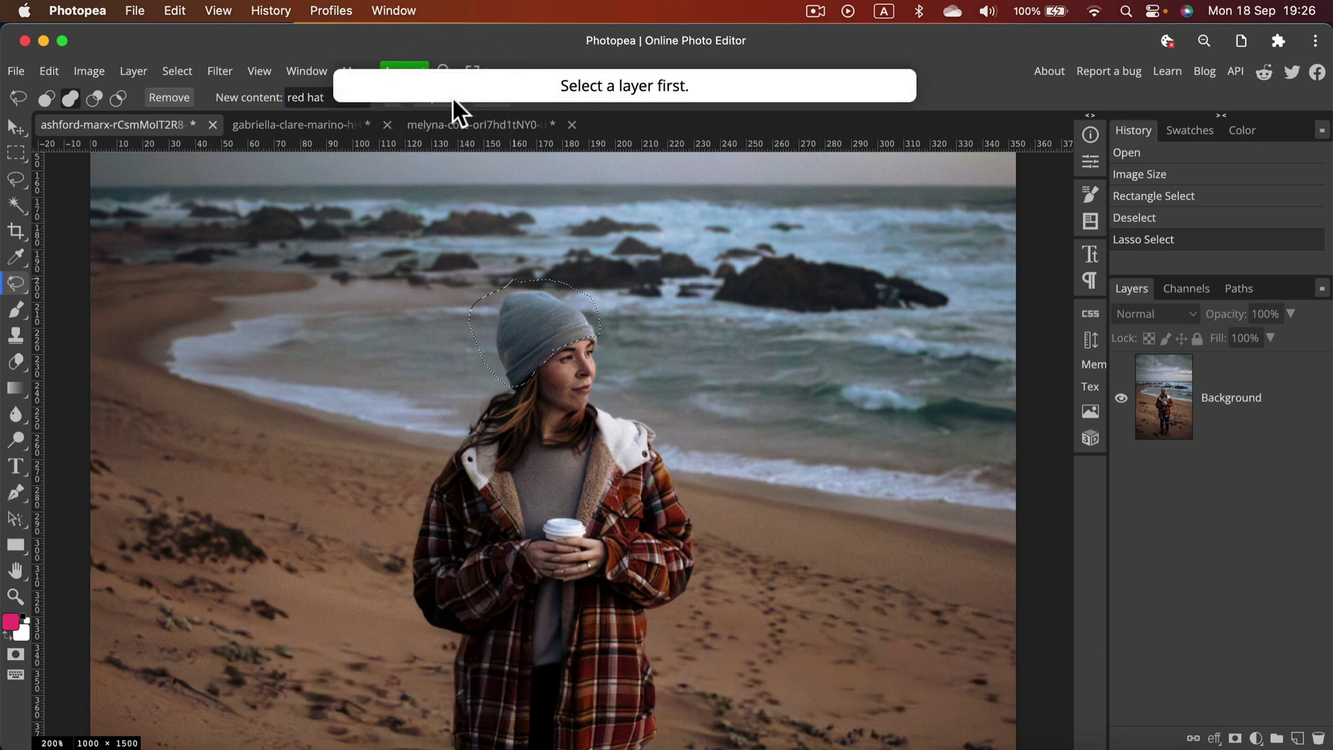
pyautogui.click(1241, 382)
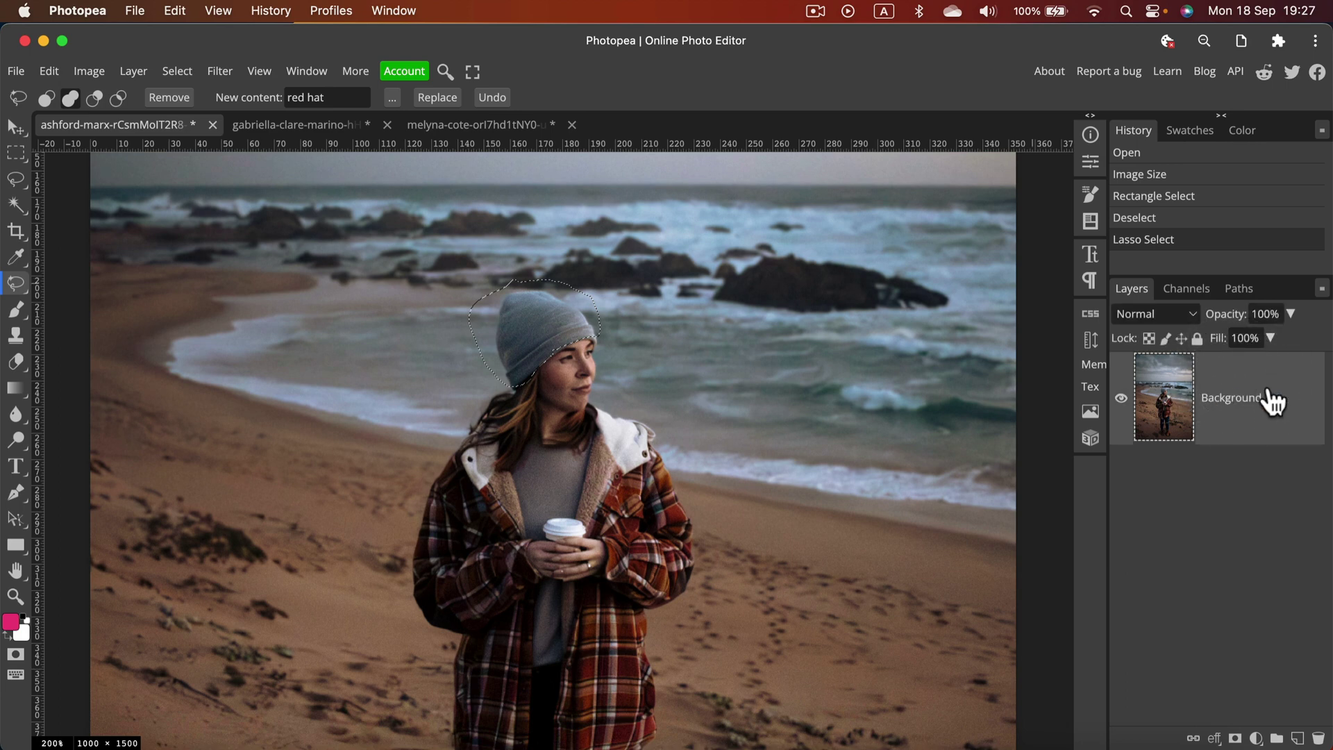
pyautogui.click(431, 95)
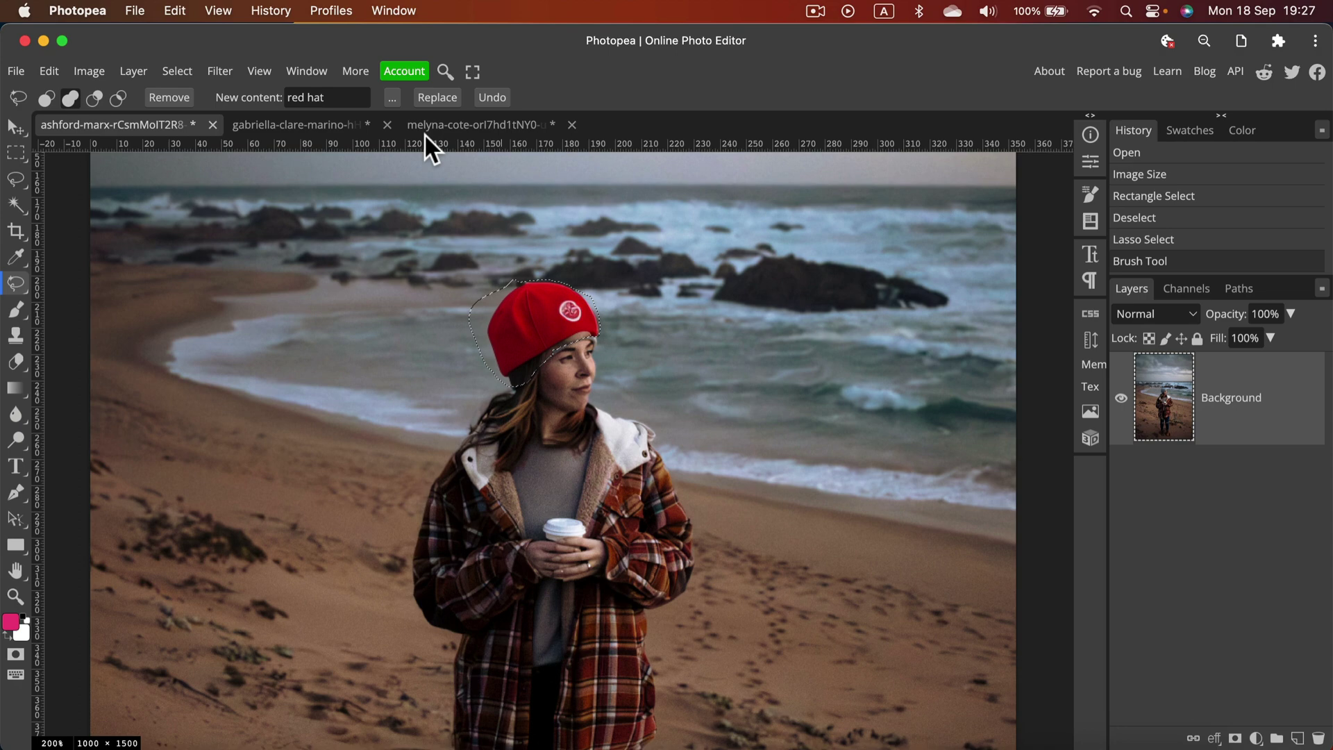
# Inspect the red hat at 400% and clear the selection with Select > Deselect.
pyautogui.press('super+equal')
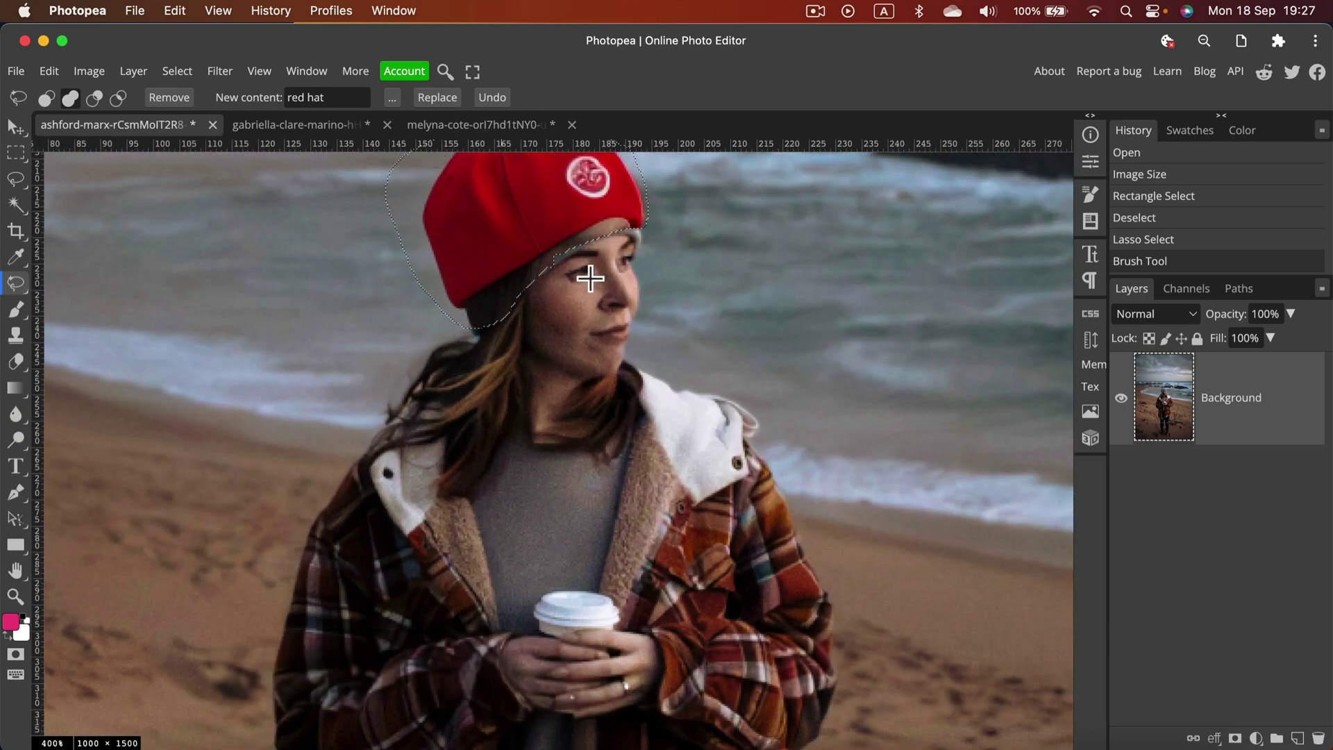
pyautogui.scroll(3, 589, 280)
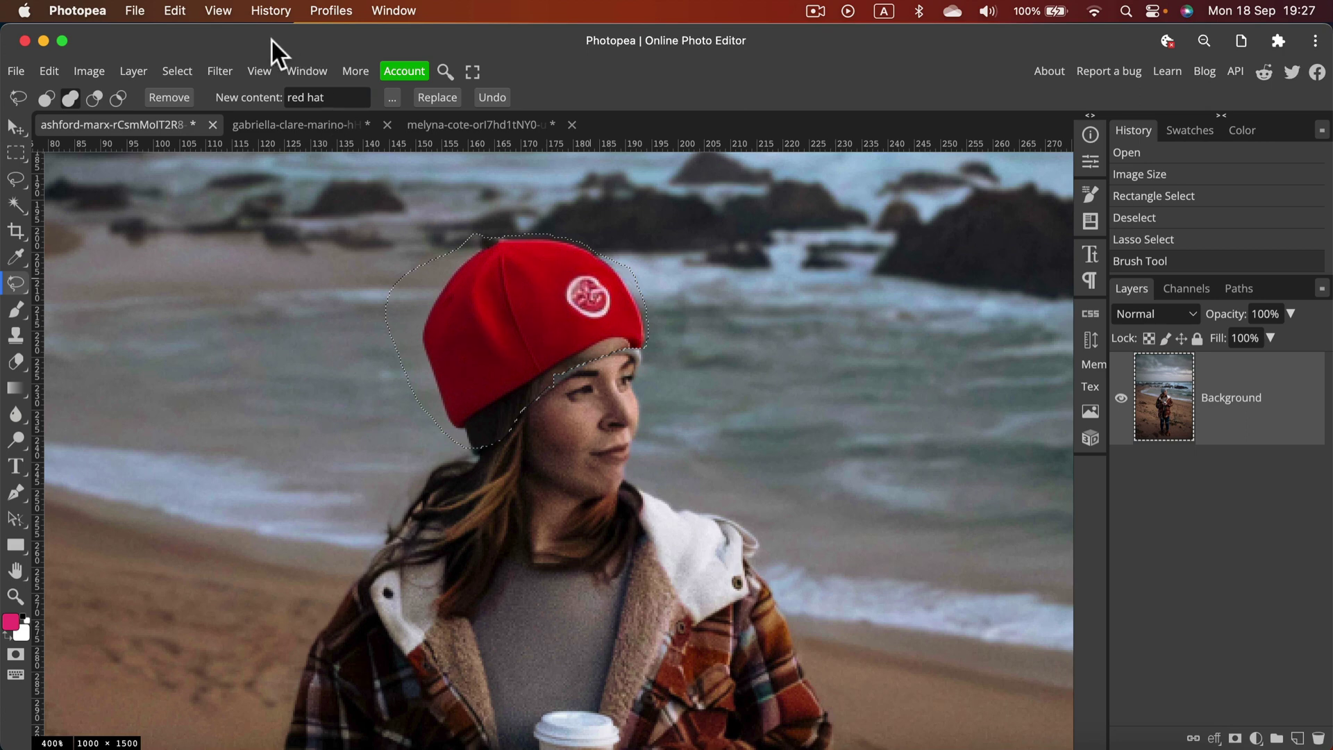
pyautogui.click(188, 69)
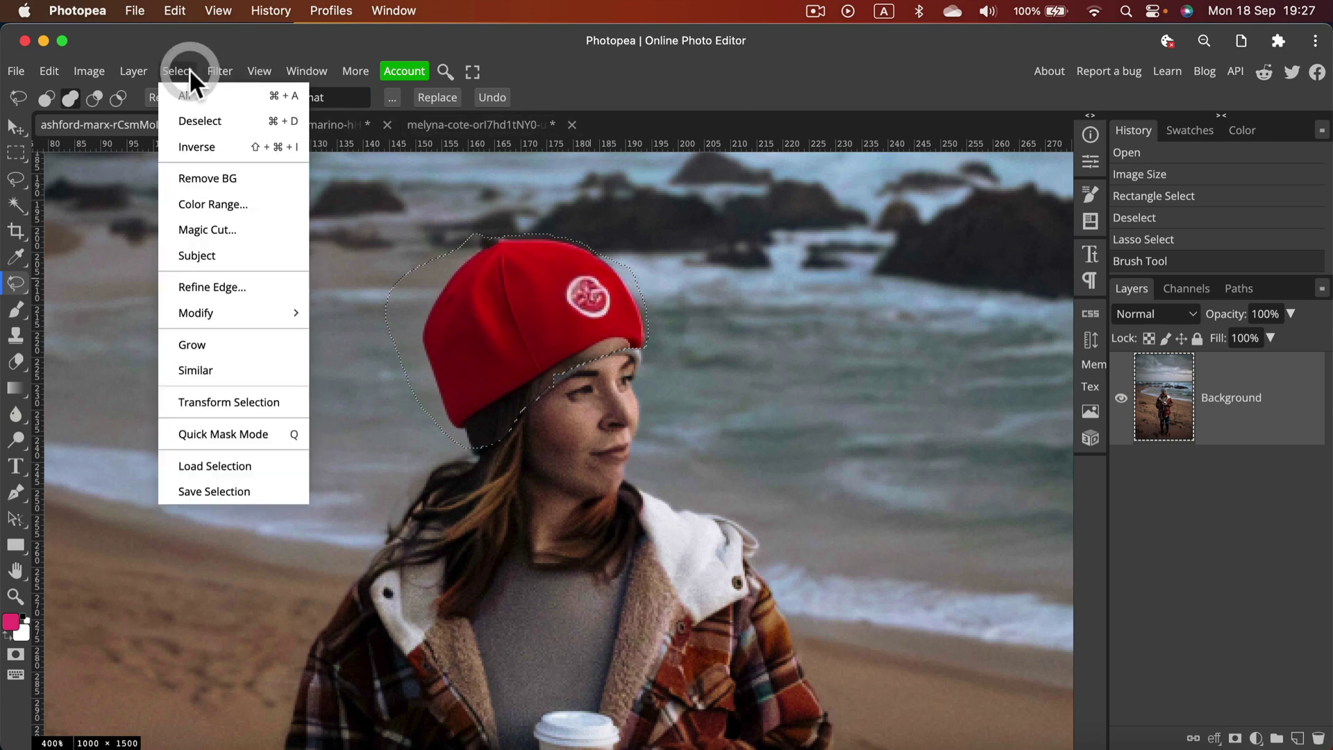
pyautogui.click(189, 123)
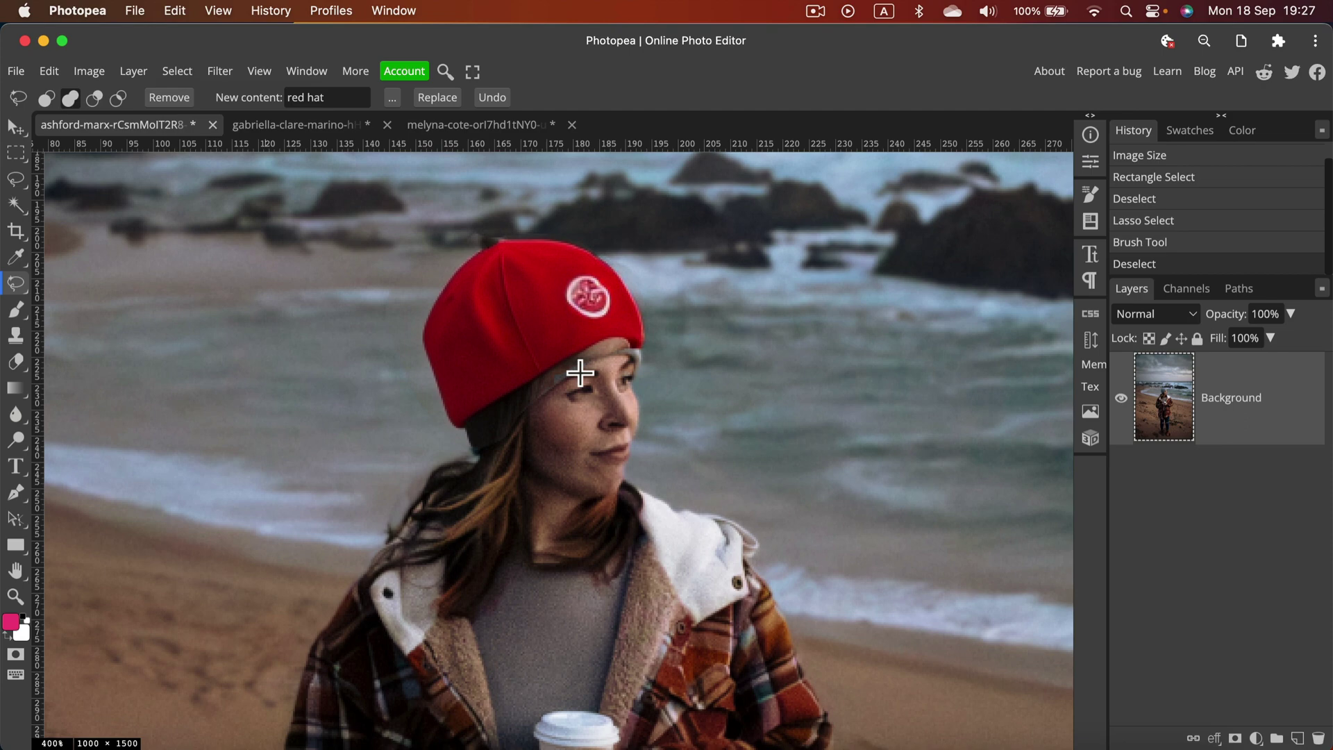
pyautogui.scroll(-4, 643, 417)
pyautogui.scroll(6, 642, 416)
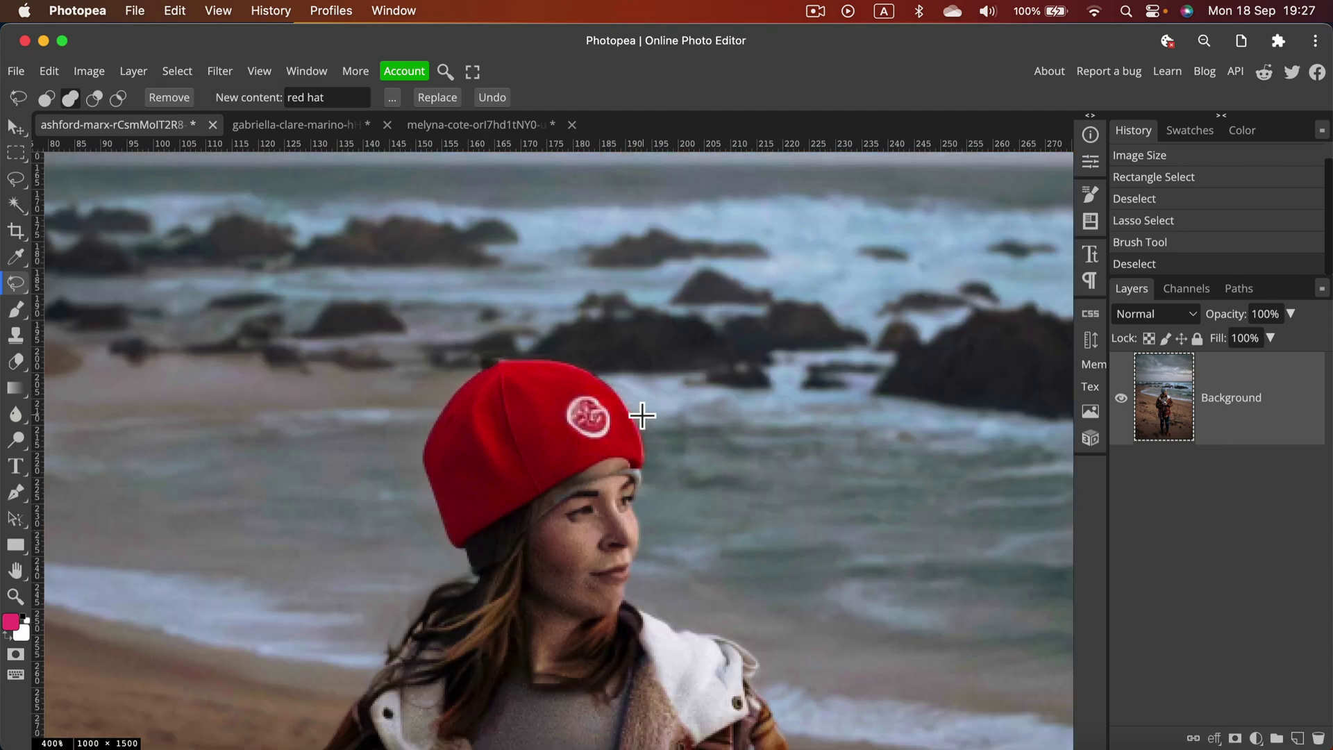
pyautogui.scroll(-2, 642, 415)
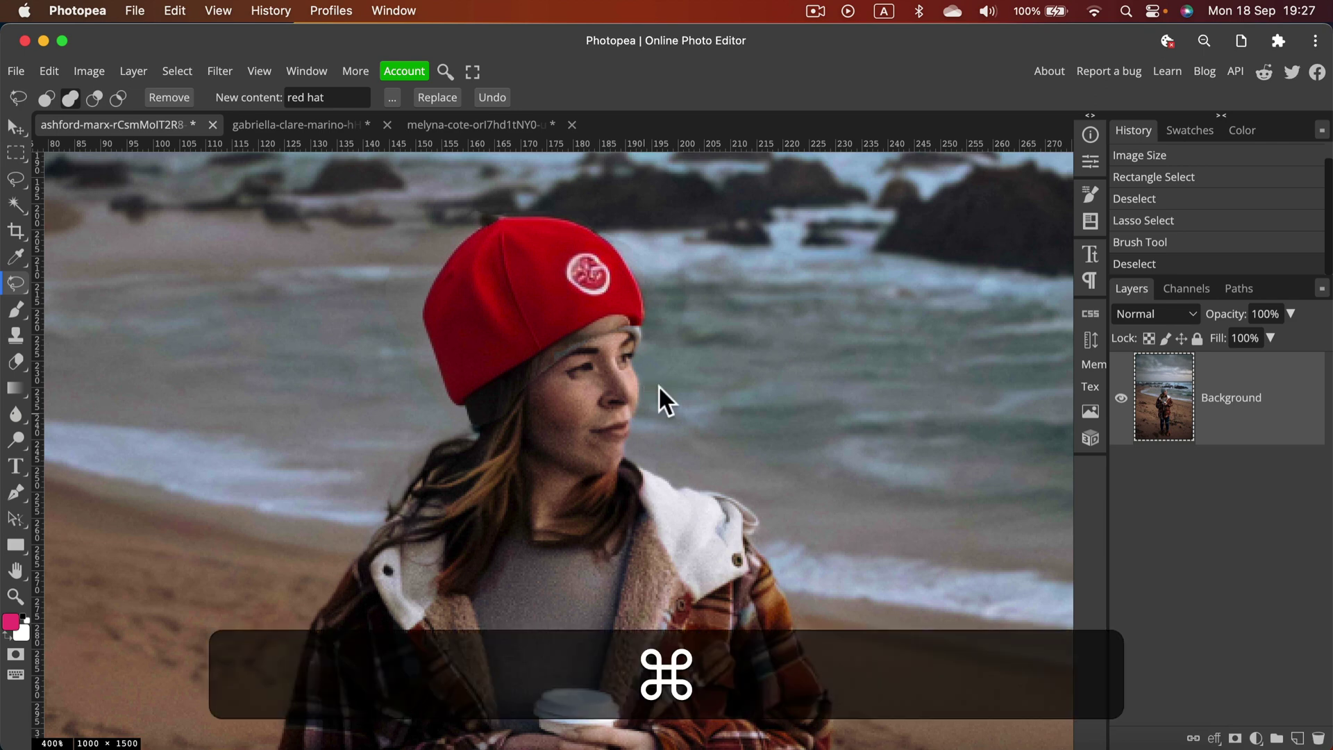
# Undo the red hat, deselect, and zoom out to the whole photo.
pyautogui.press('super+z')
pyautogui.press('super+z')
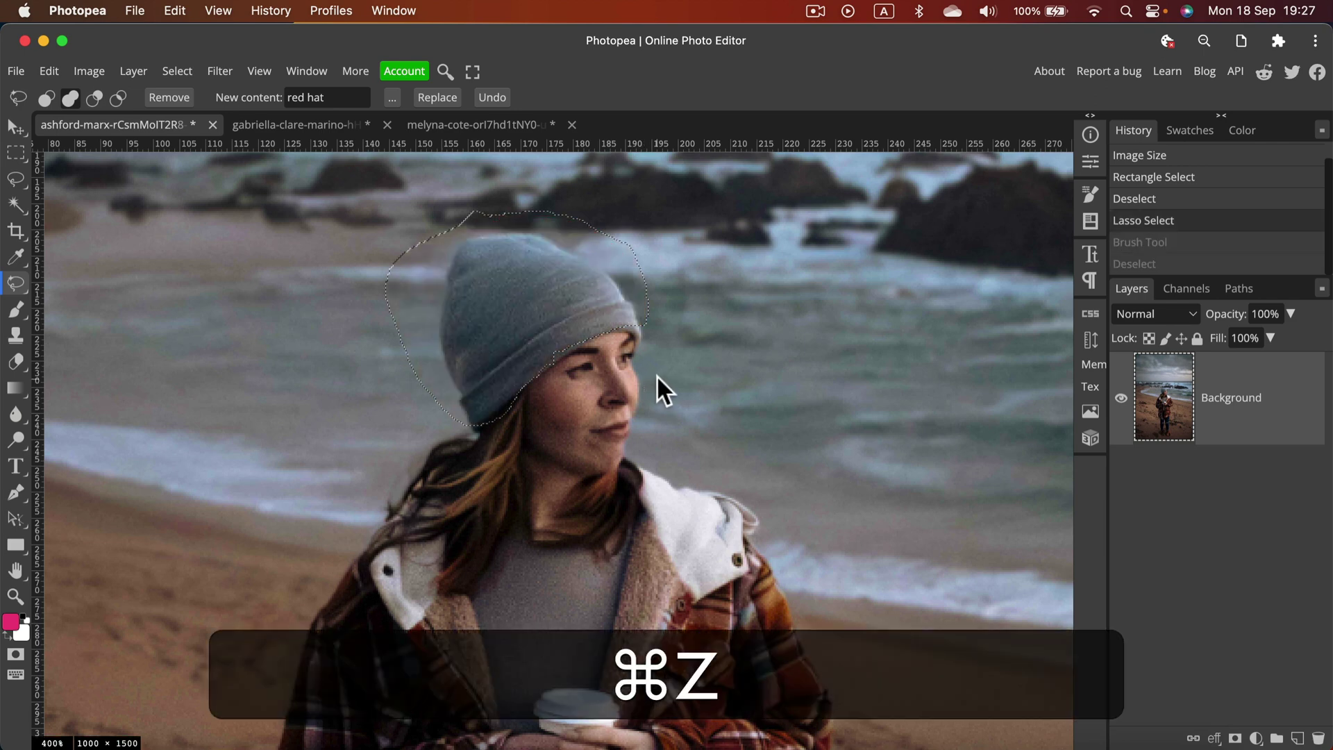
pyautogui.press('super+d')
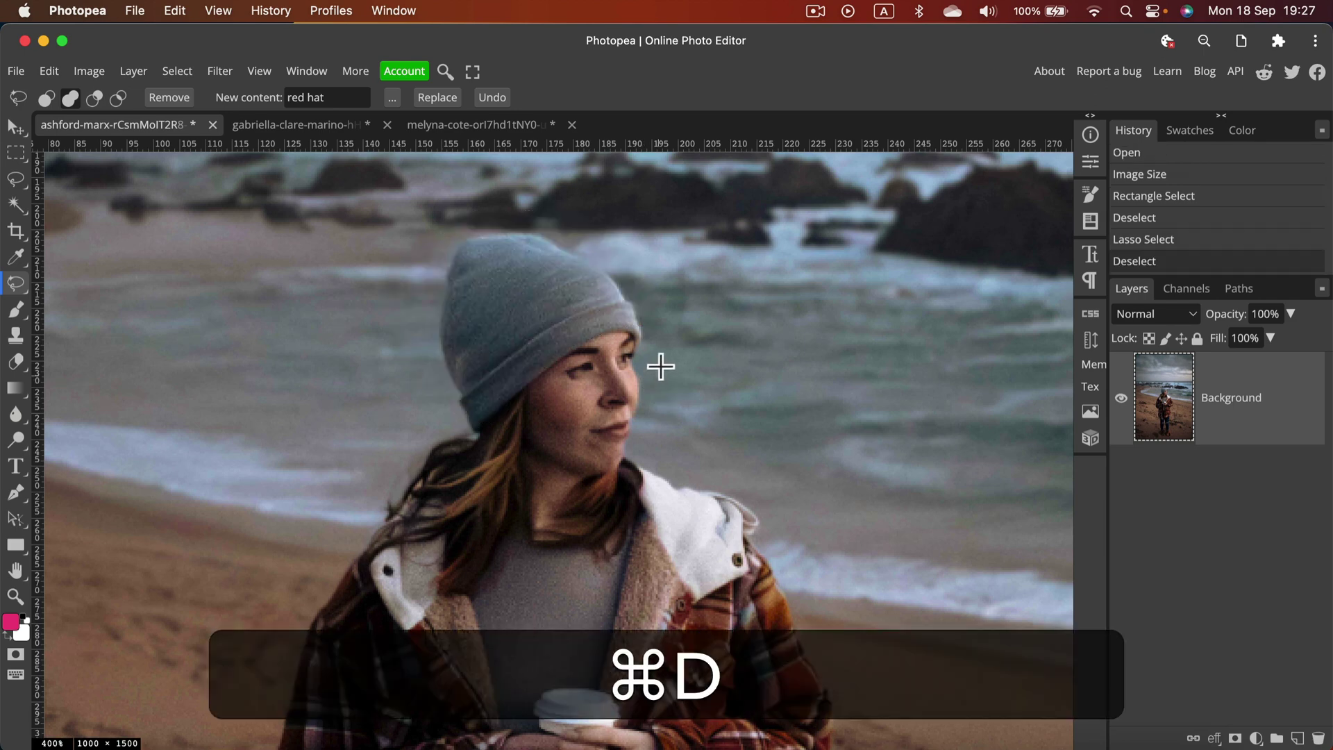
pyautogui.press('super+minus')
pyautogui.press('super+minus')
pyautogui.press('super+minus')
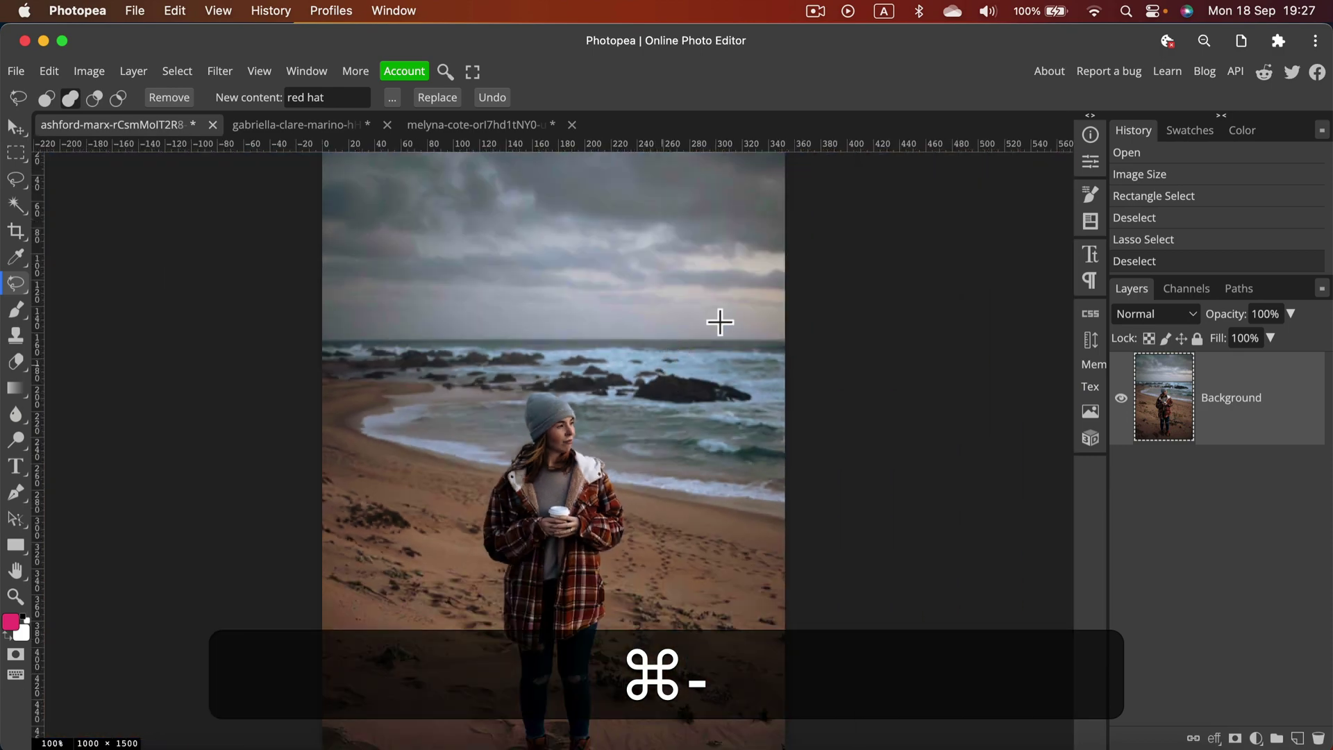
pyautogui.scroll(10, 720, 322)
pyautogui.scroll(-12, 721, 321)
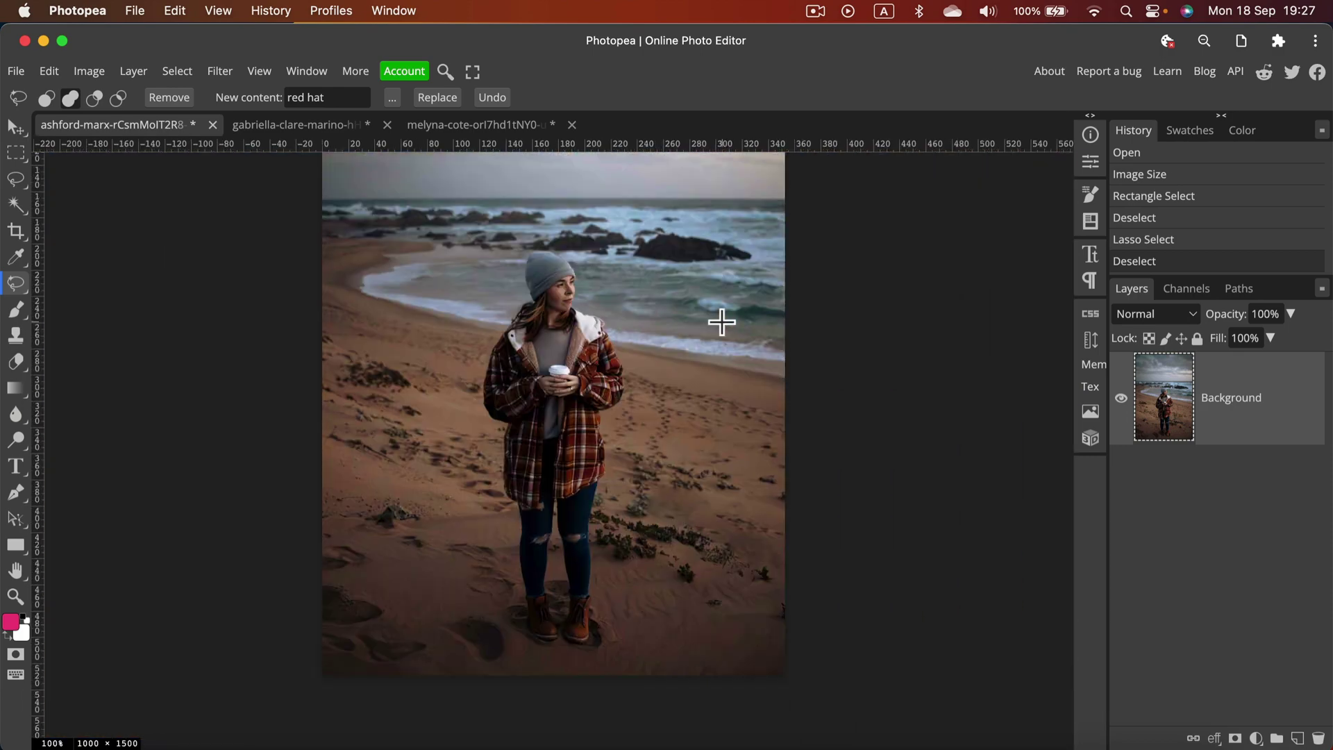
pyautogui.scroll(5, 722, 322)
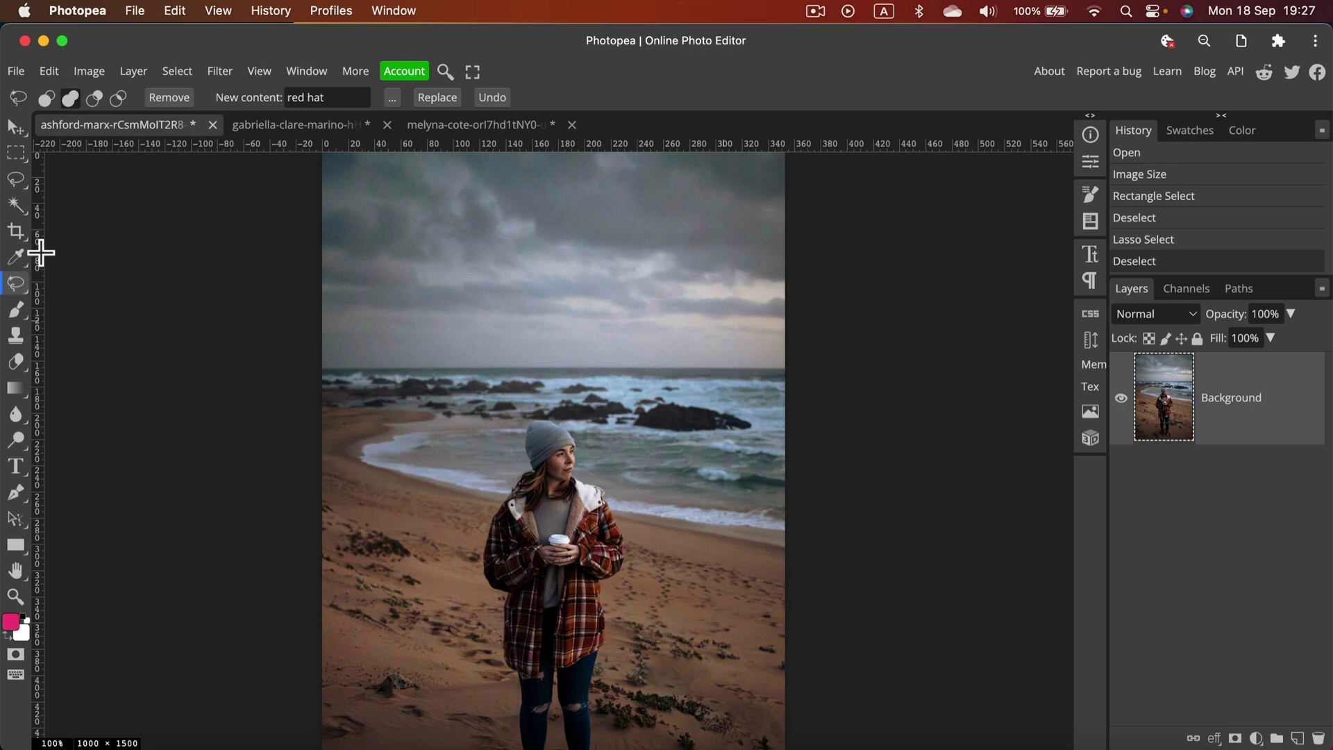
# Crop the canvas out to 1268 × 1500, adding a transparent strip right of the photo.
pyautogui.click(16, 231)
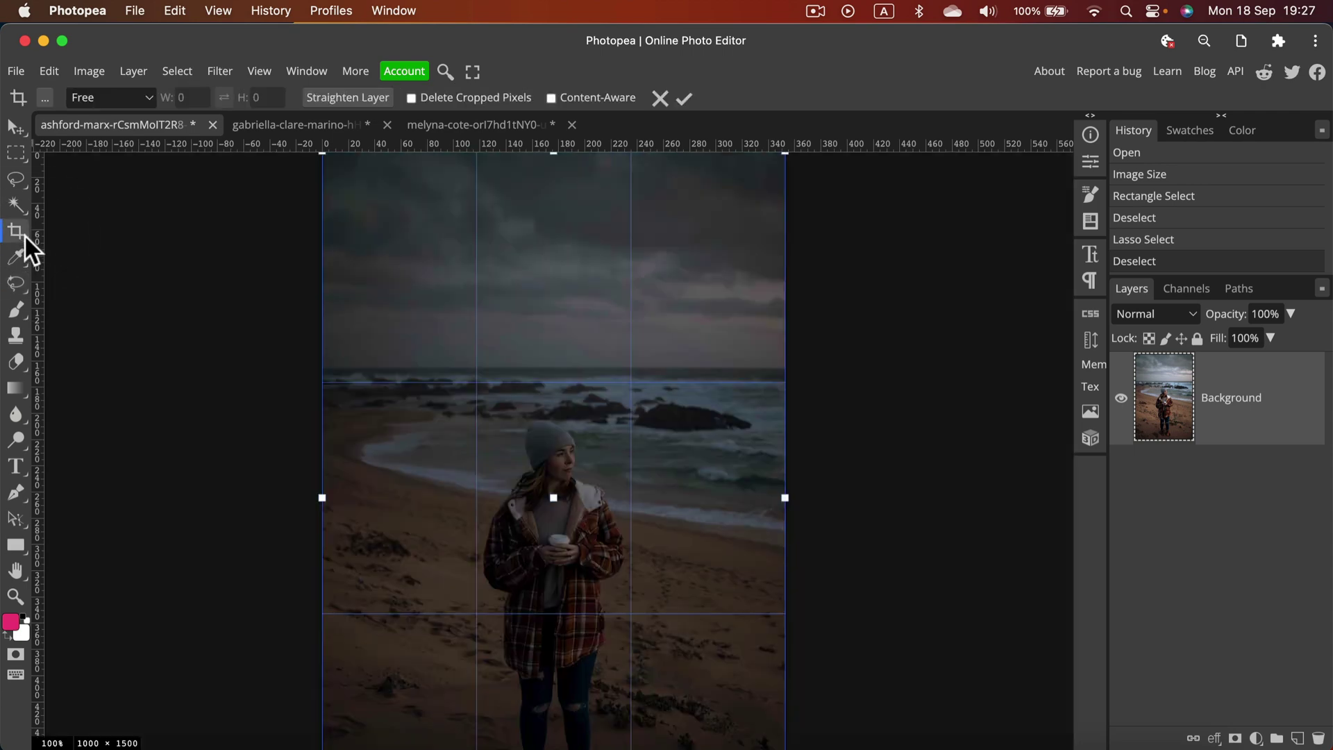
pyautogui.moveTo(785, 499); pyautogui.dragTo(909, 498)
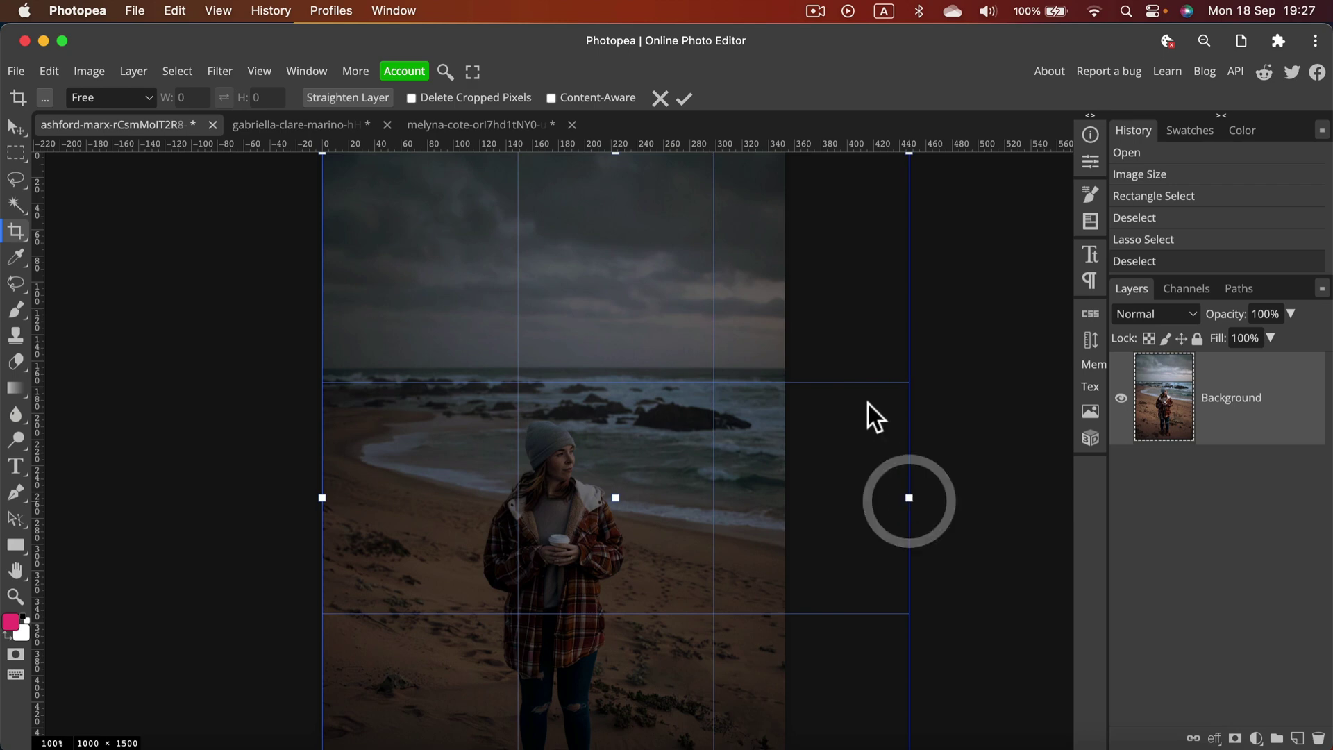
pyautogui.click(686, 98)
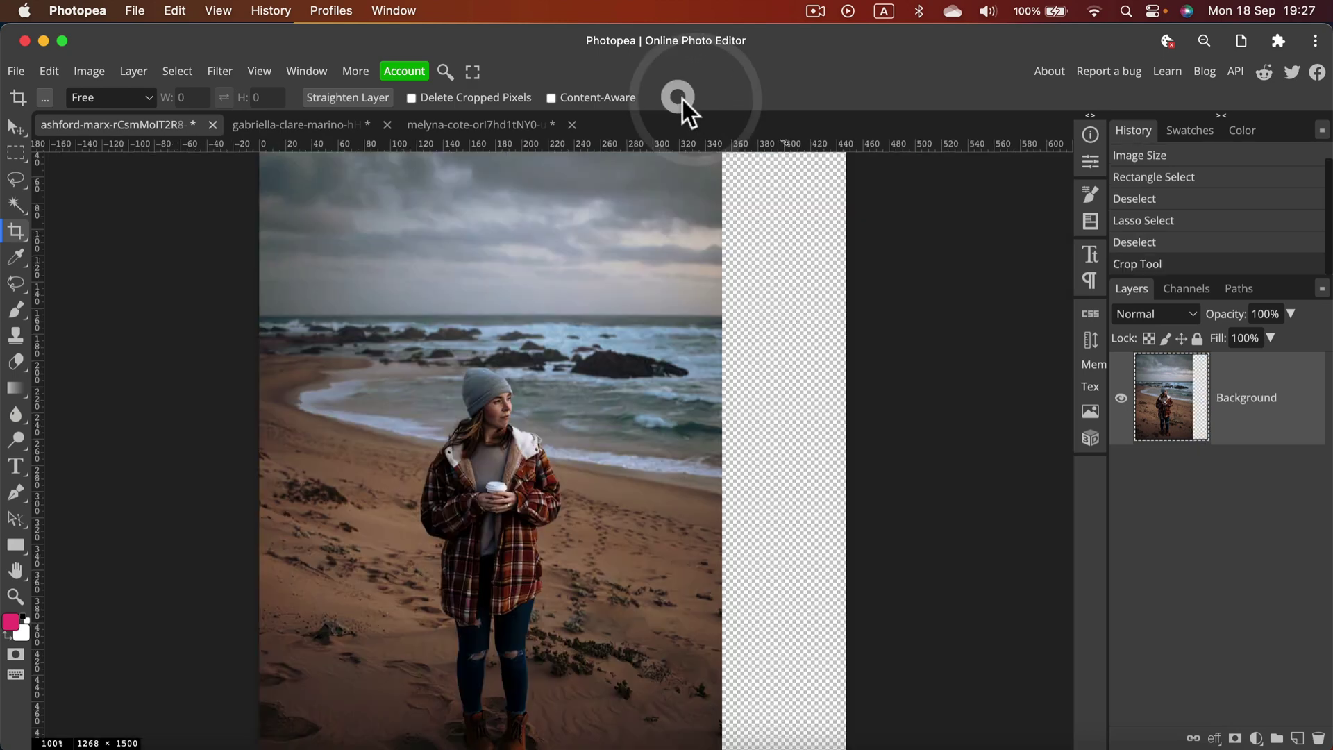
pyautogui.press('super+minus')
pyautogui.click(805, 389)
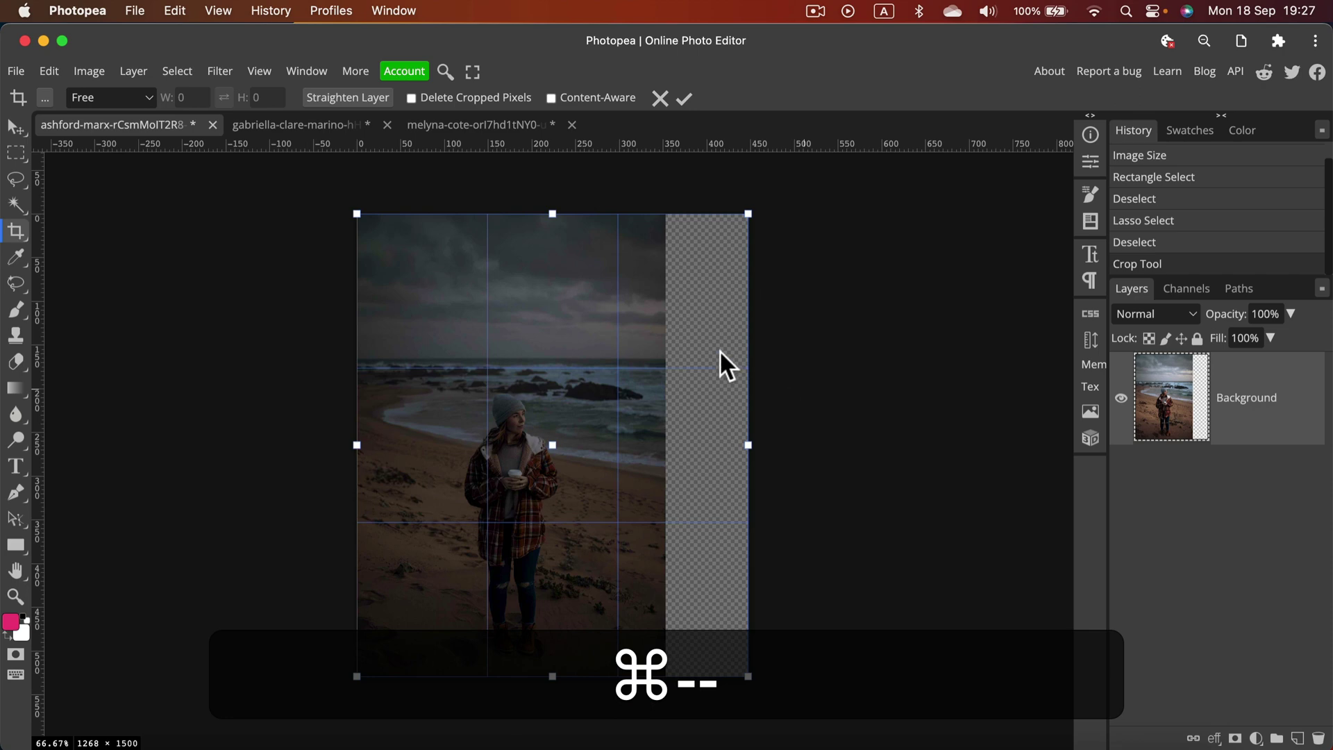
pyautogui.click(686, 98)
pyautogui.click(14, 153)
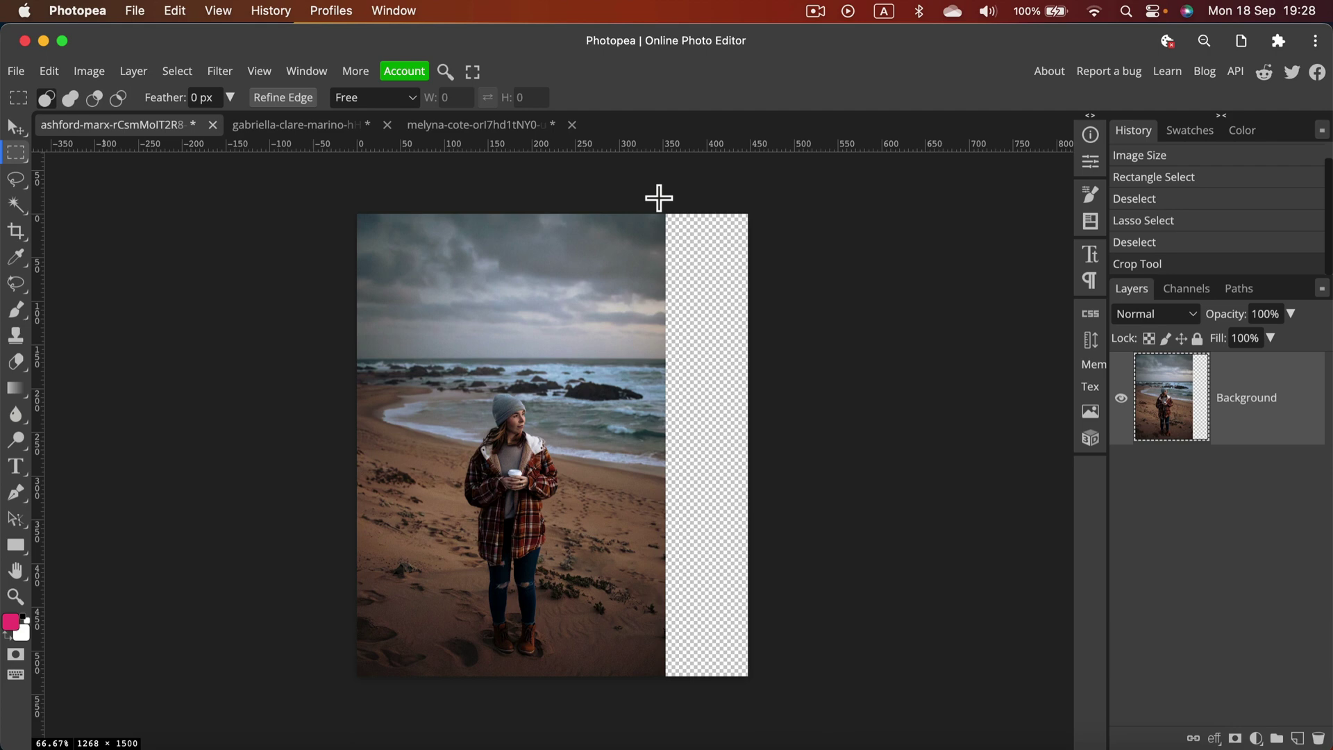
# Select the right transparent strip and fill it via Magic Replace with the prompt 'backrop'.
pyautogui.moveTo(659, 198); pyautogui.dragTo(844, 684)
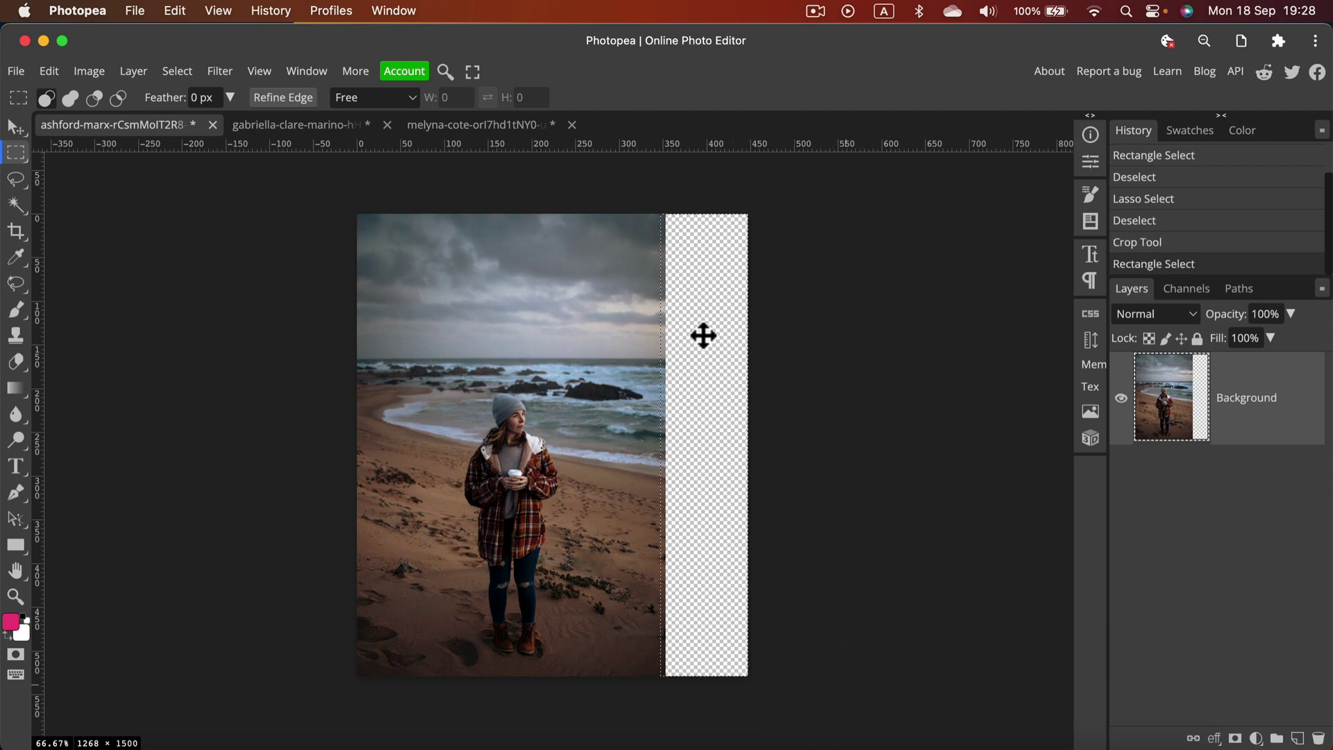
pyautogui.click(18, 286)
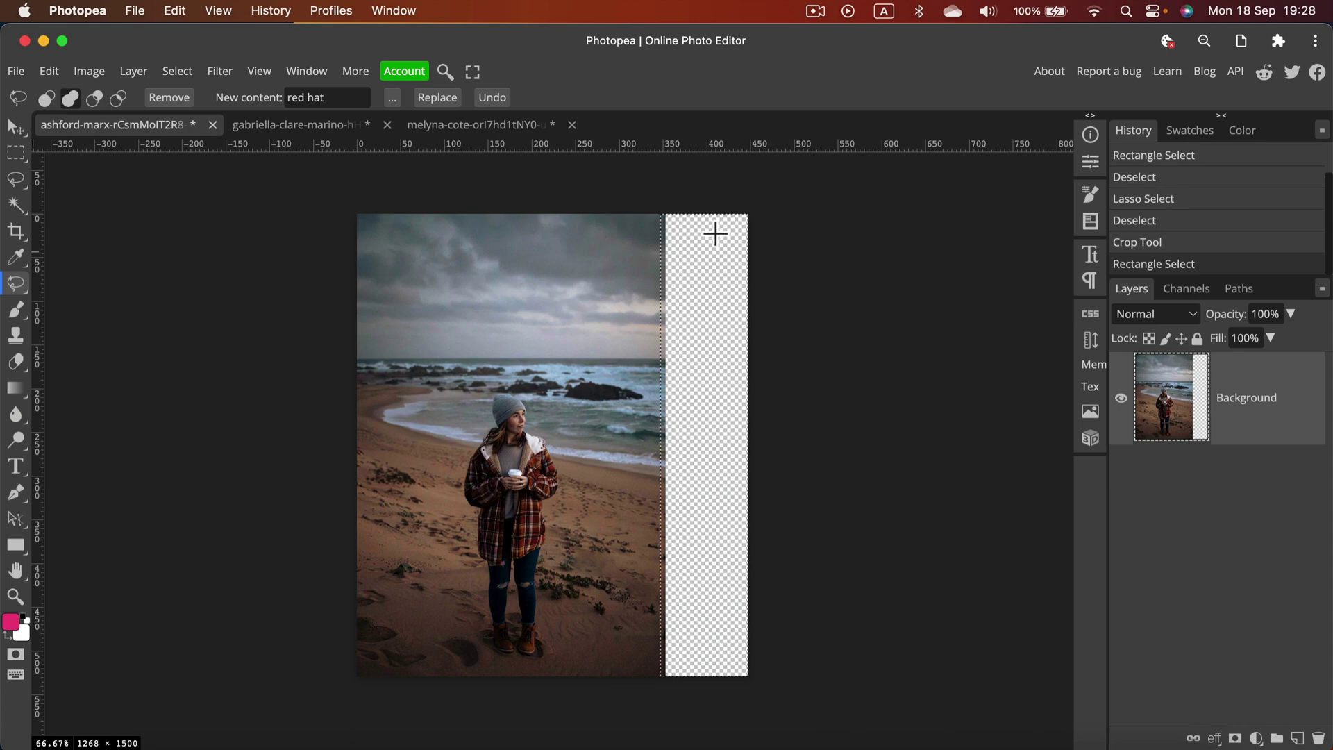
pyautogui.moveTo(348, 97); pyautogui.dragTo(248, 88)
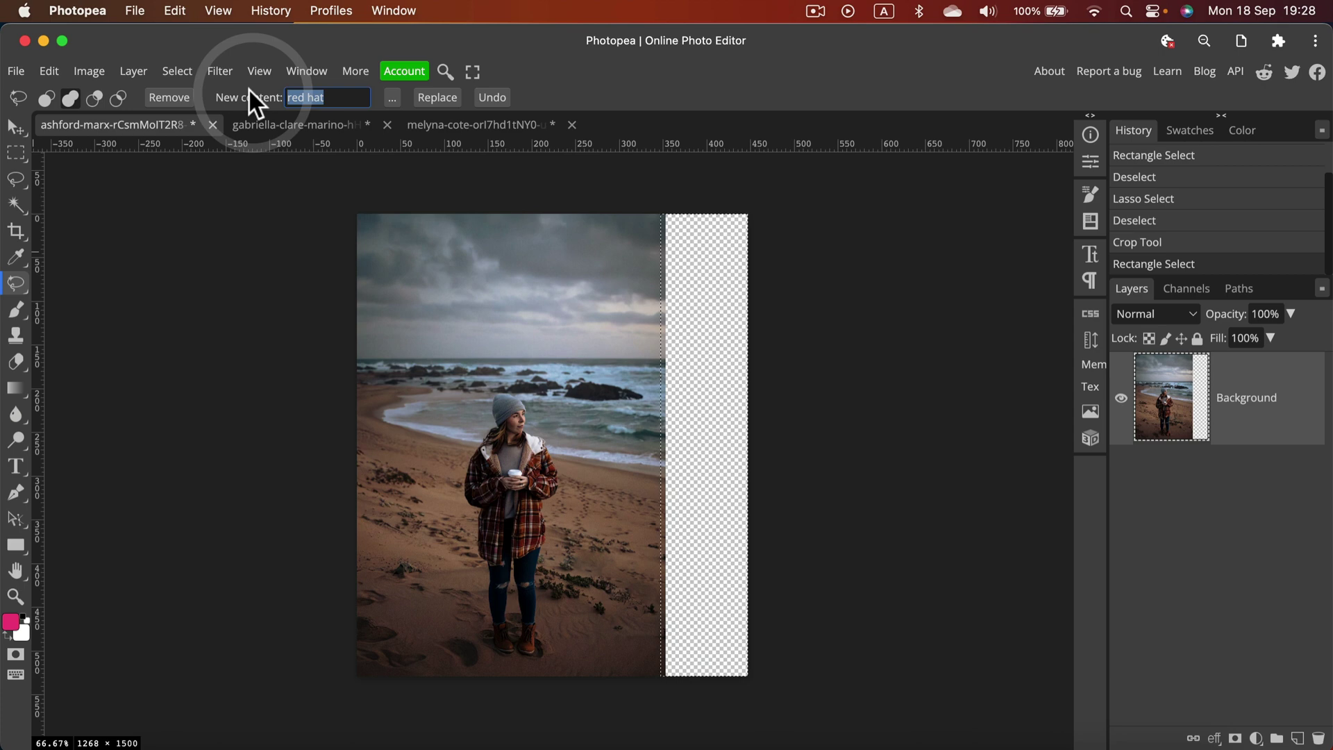
pyautogui.write('ba')
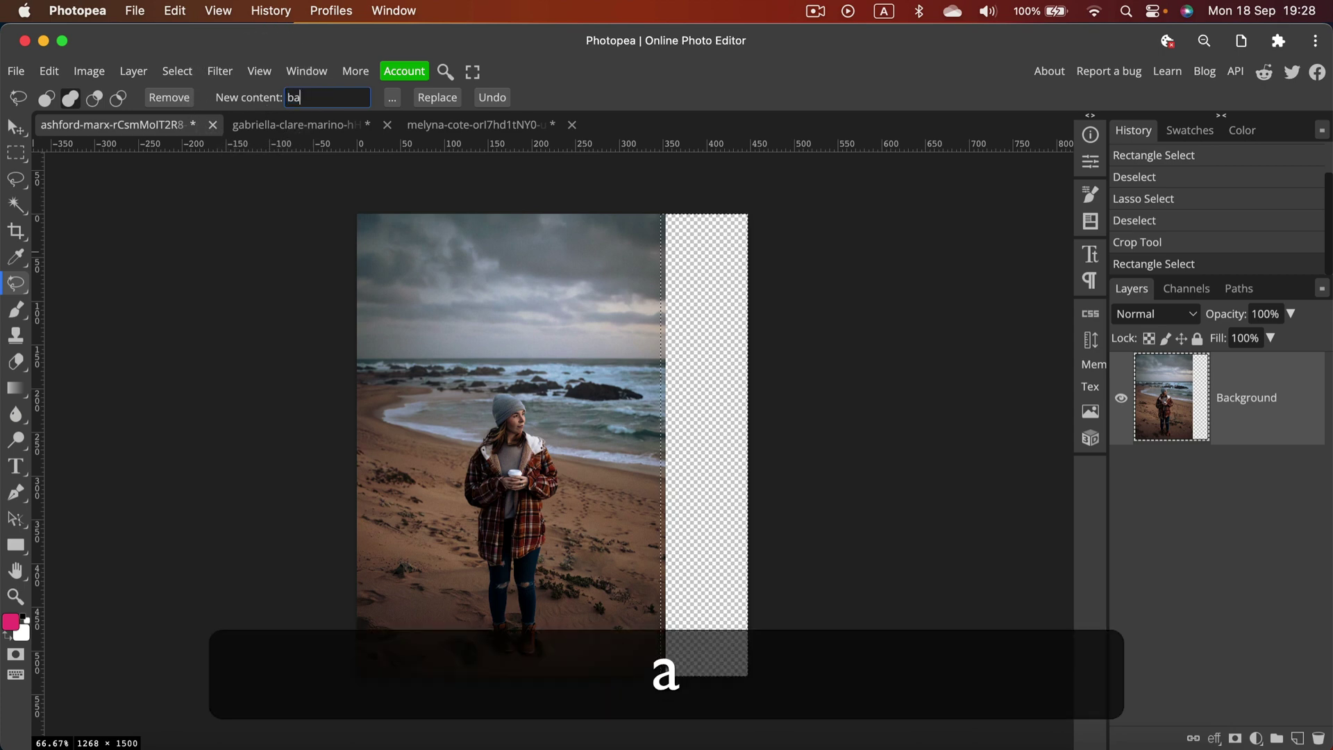
pyautogui.write('ckrop')
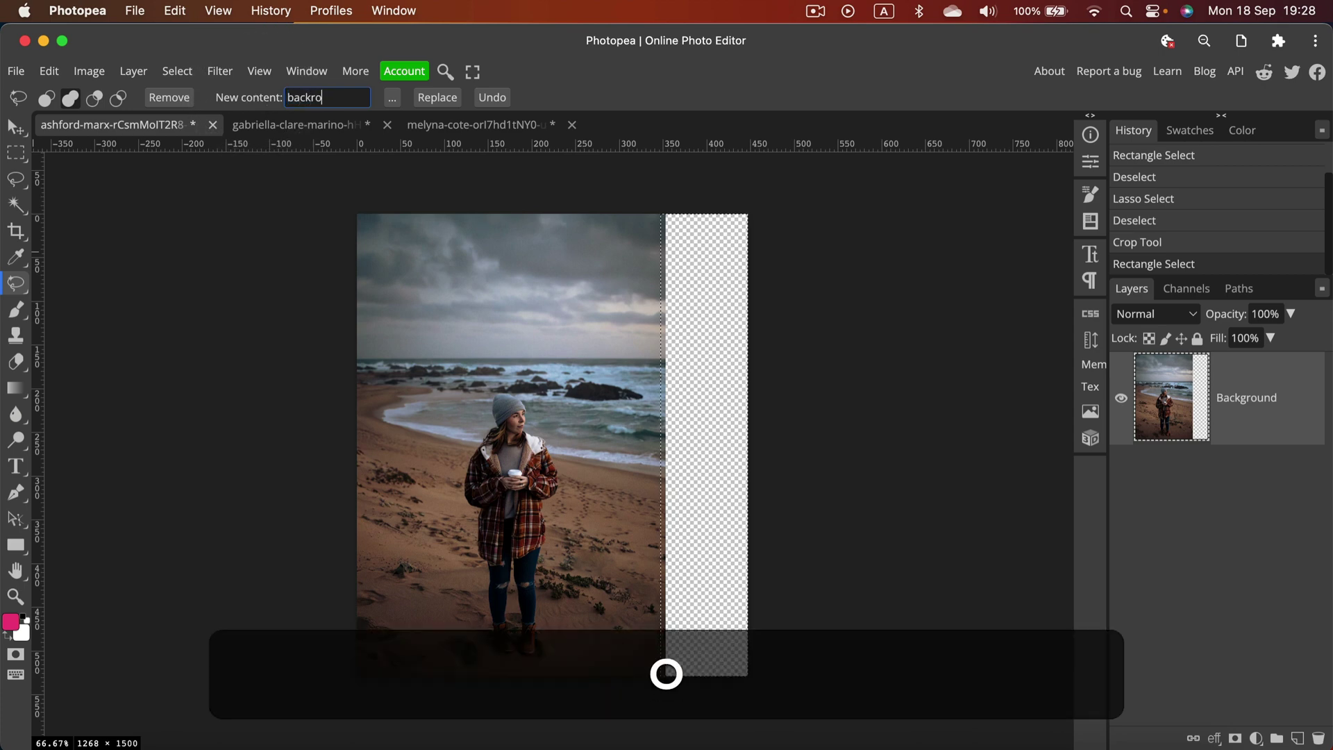
pyautogui.click(434, 97)
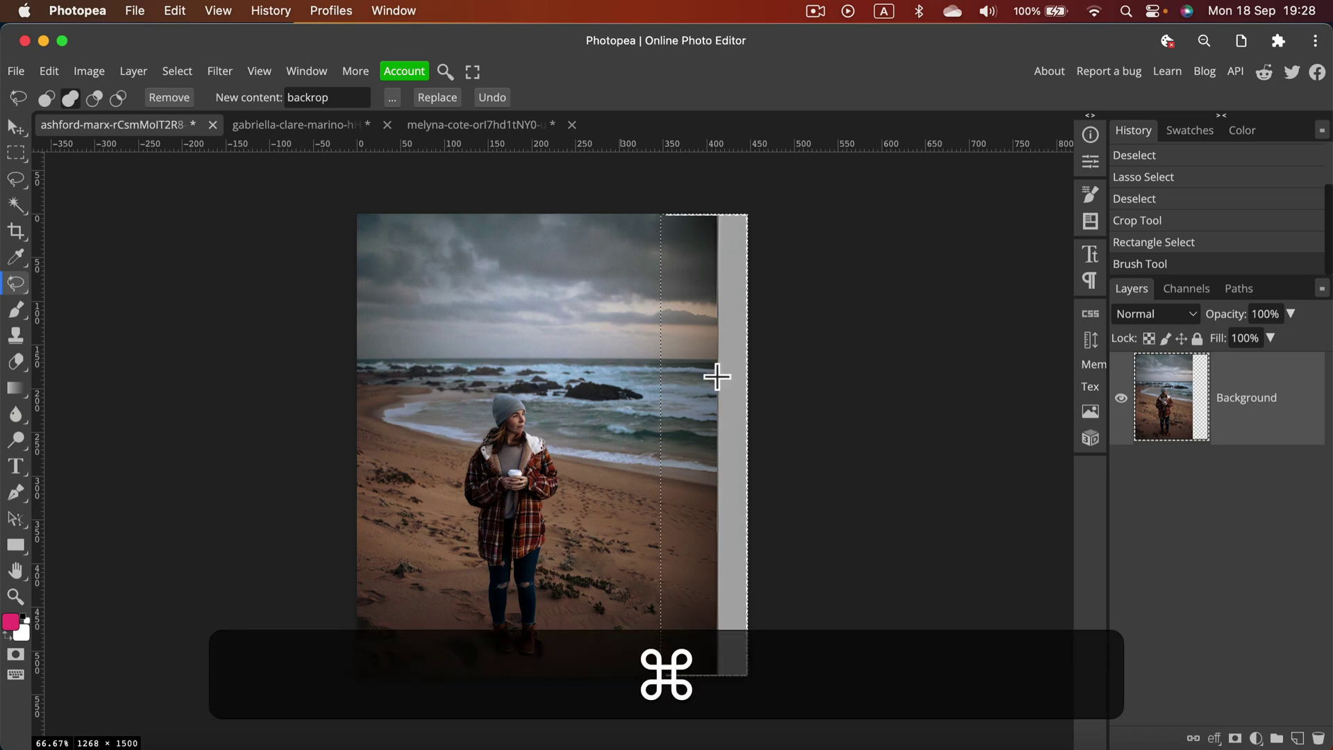
pyautogui.press('super+d')
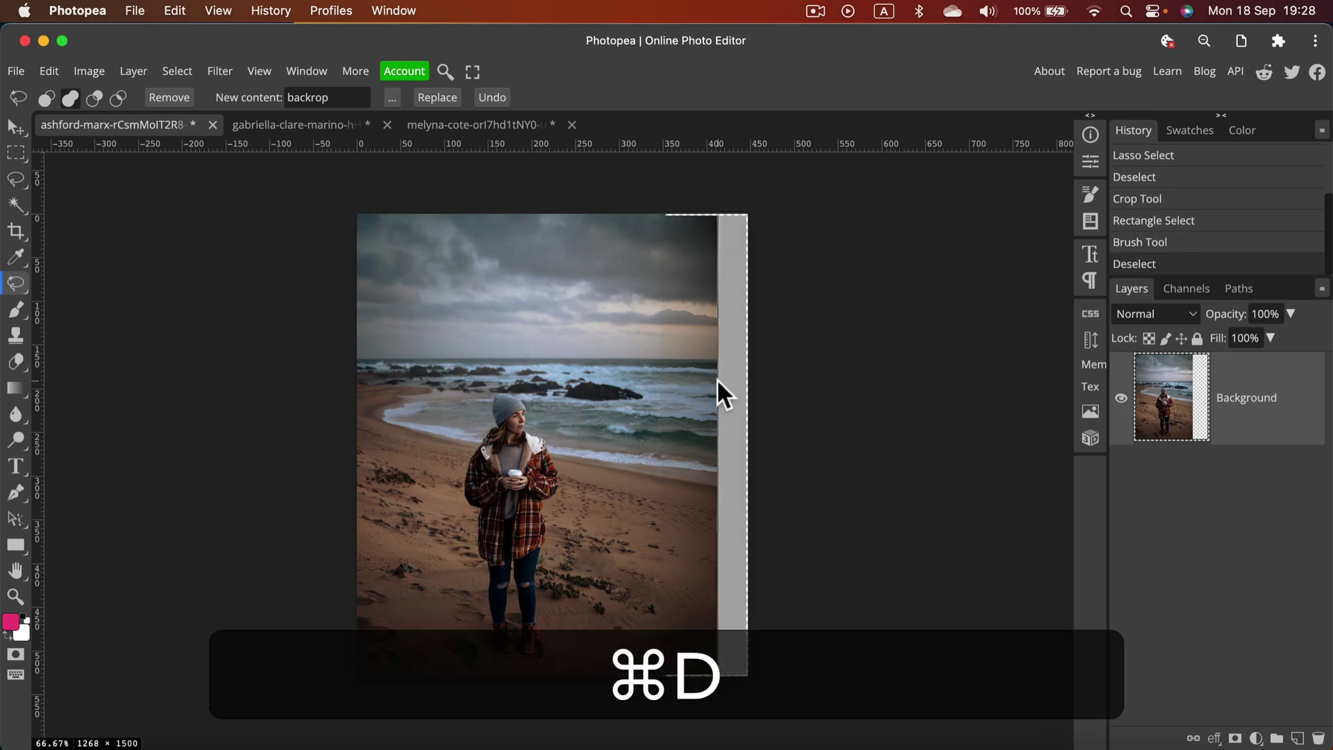
pyautogui.press('super+equal')
pyautogui.press('super+equal')
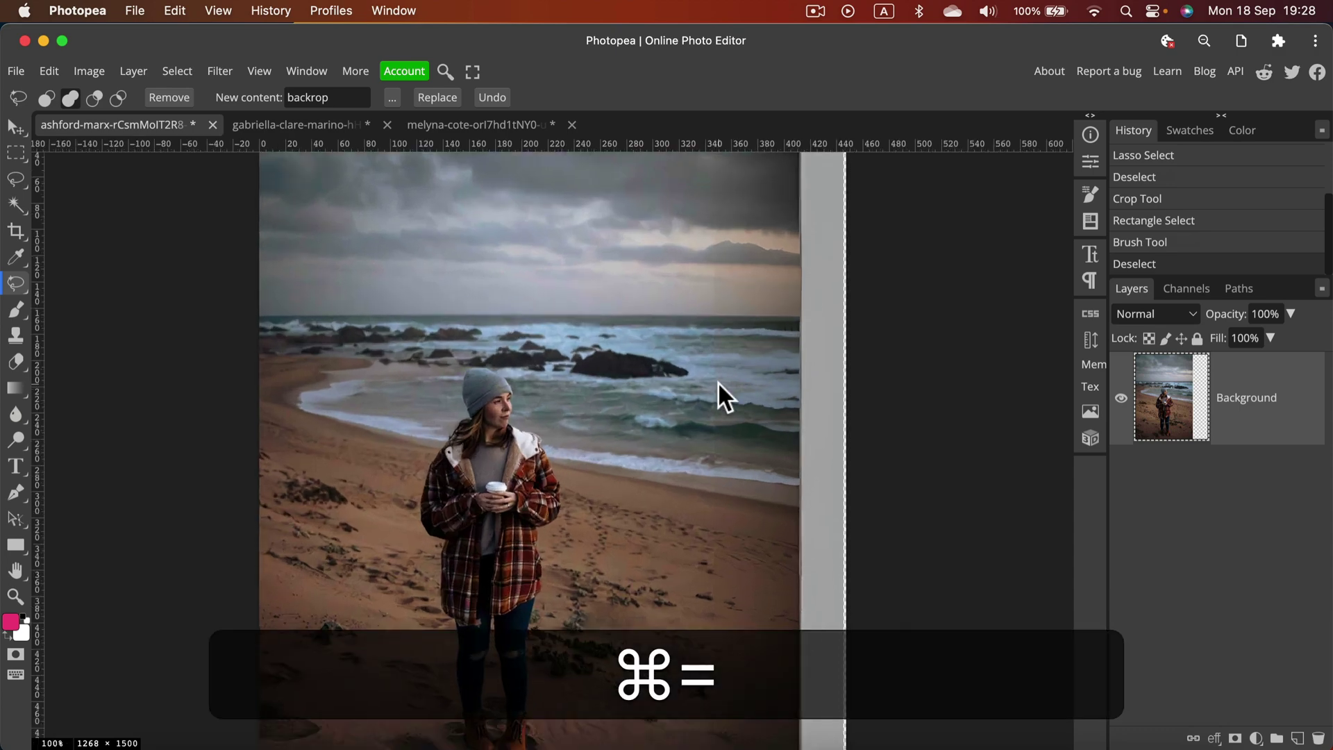
pyautogui.press('space')
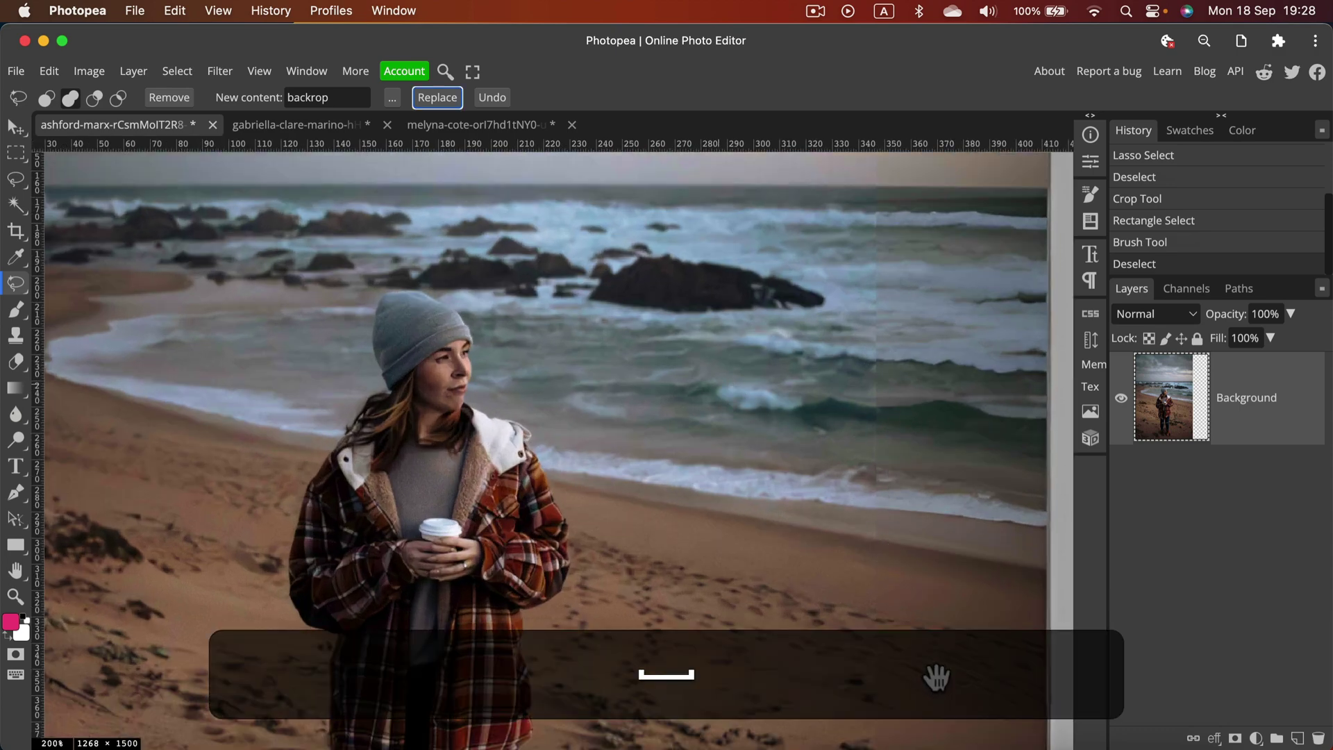
pyautogui.moveTo(937, 679); pyautogui.dragTo(869, 373)
pyautogui.press('space')
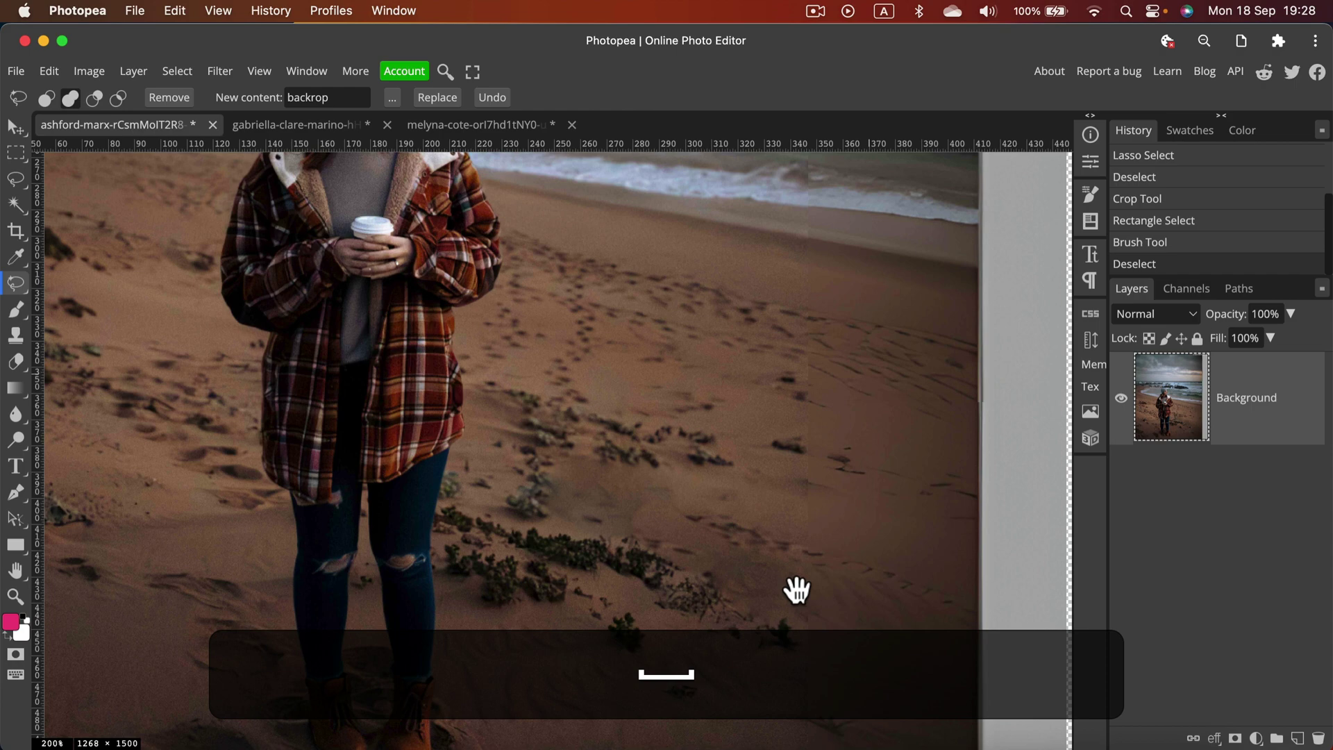
pyautogui.moveTo(795, 586); pyautogui.dragTo(803, 539)
pyautogui.scroll(10, 822, 470)
pyautogui.press('space')
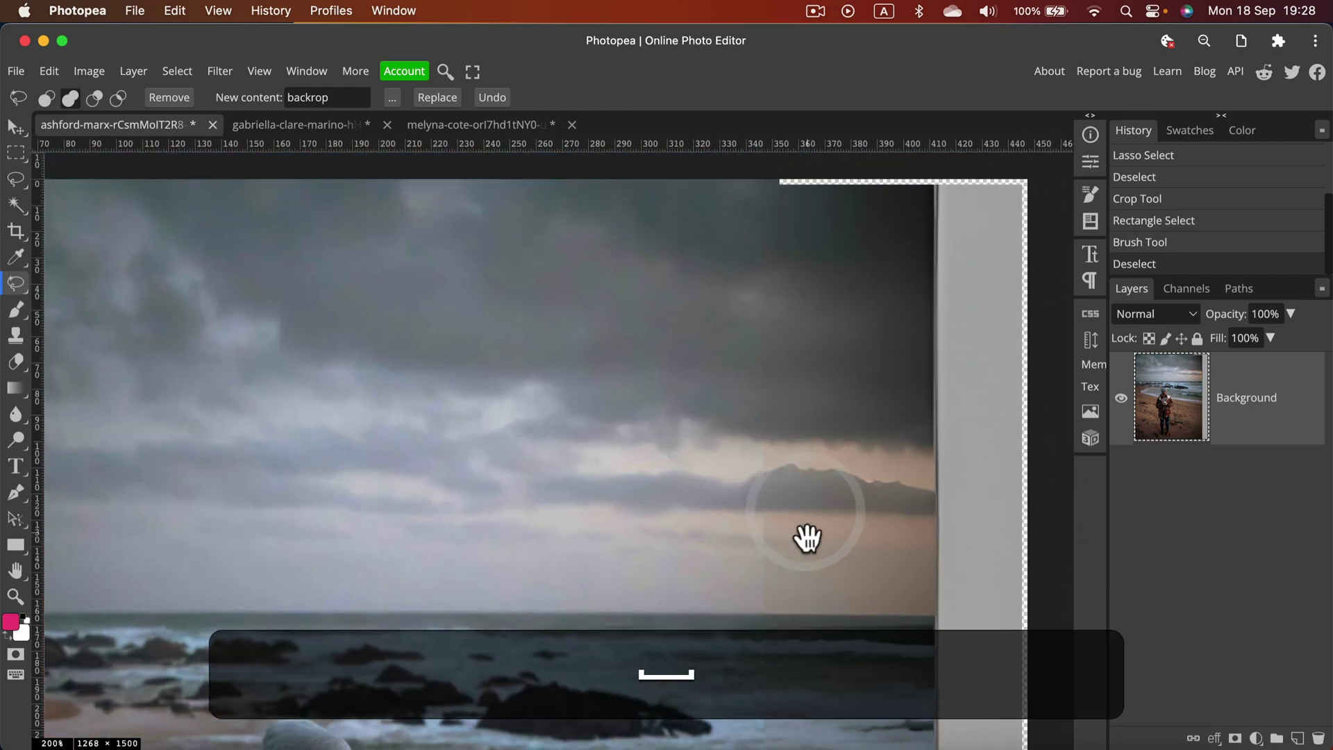
pyautogui.press('super+minus')
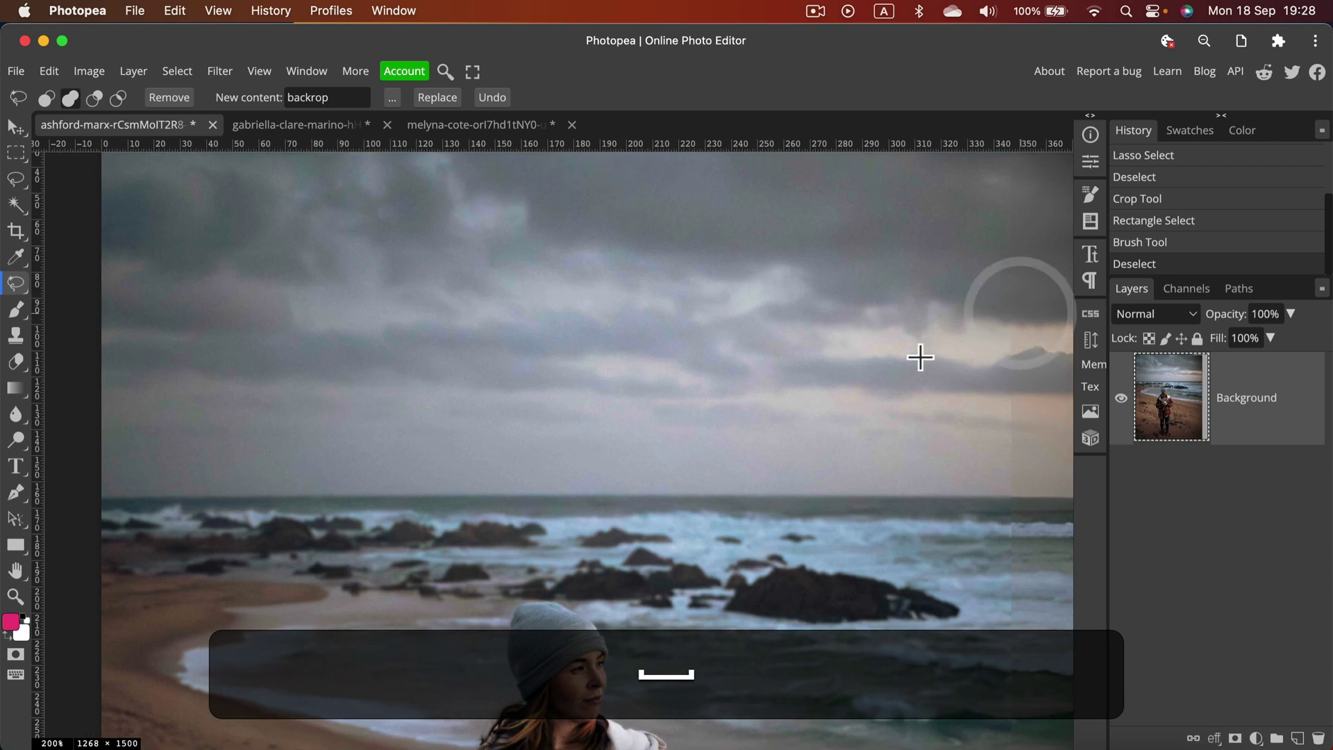
pyautogui.press('super+minus')
pyautogui.press('super+minus')
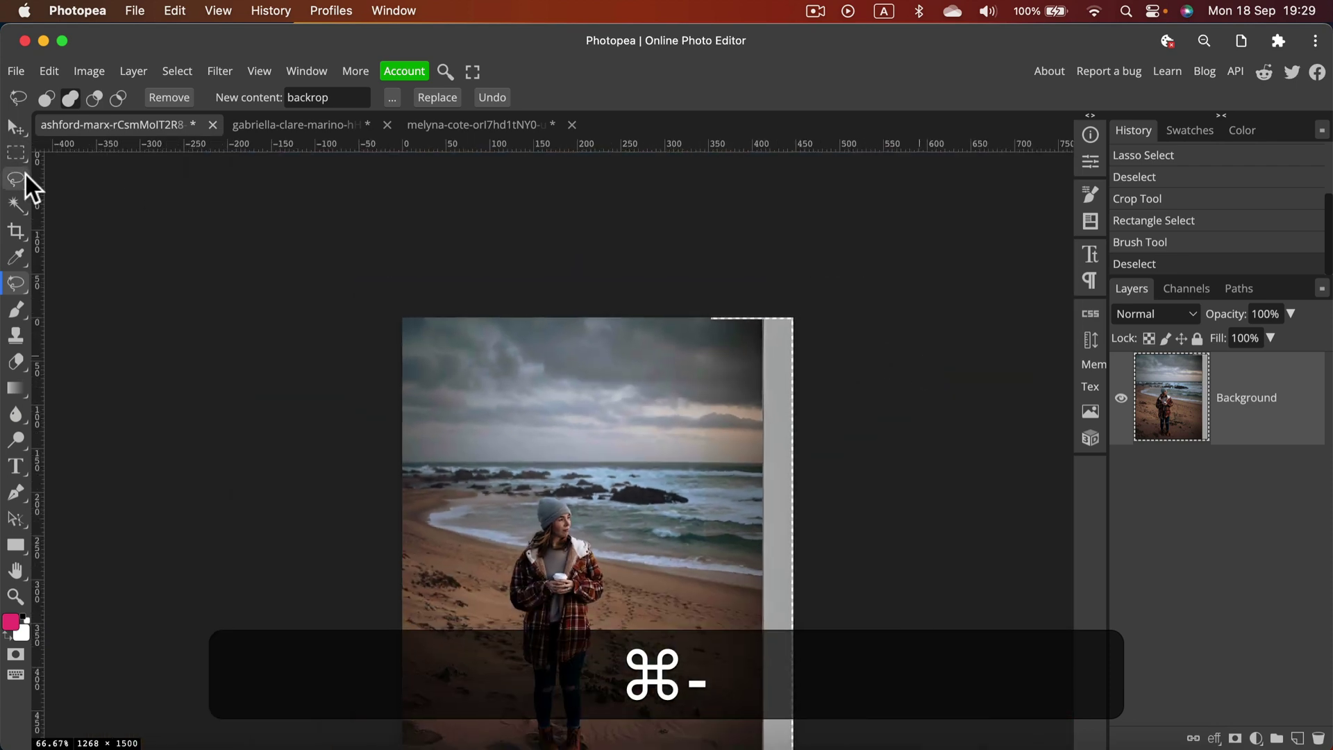
# Recentre the photo and crop the canvas leftward to 1487 × 1500.
pyautogui.press('space')
pyautogui.moveTo(566, 476); pyautogui.dragTo(705, 342)
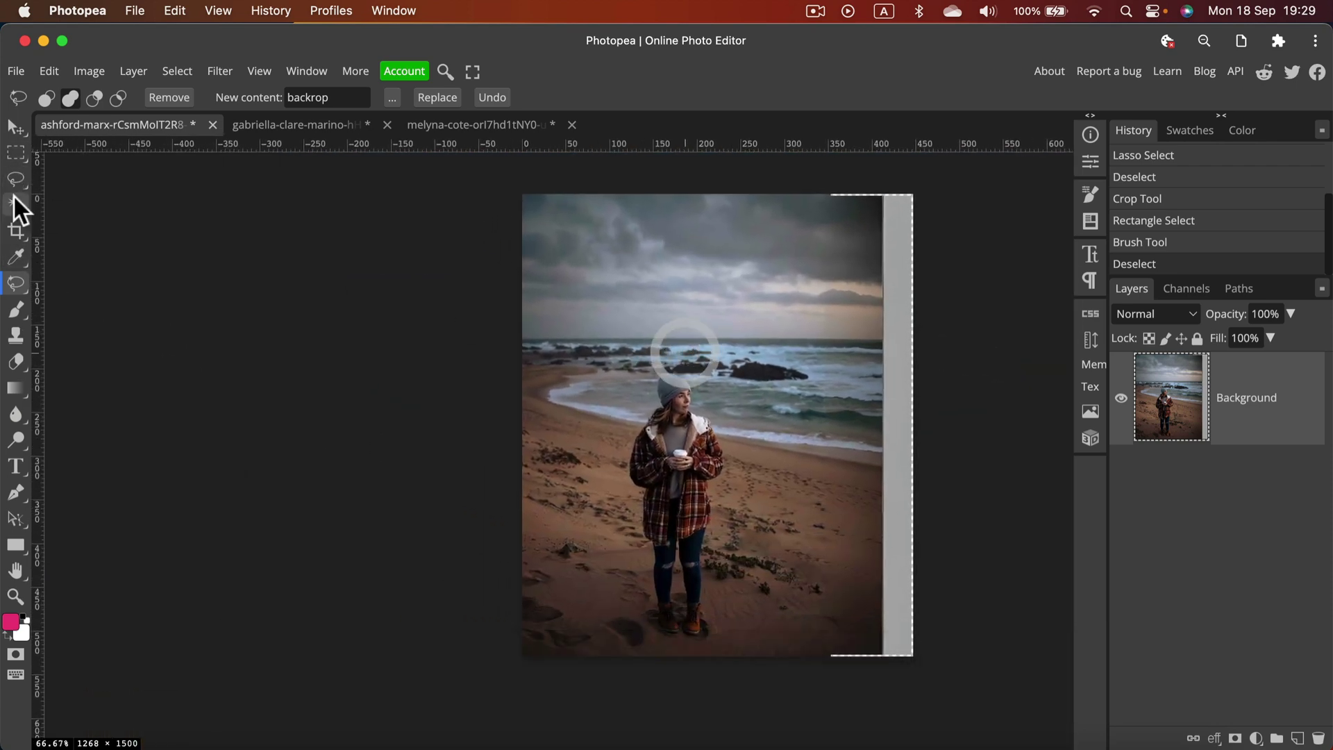
pyautogui.click(16, 231)
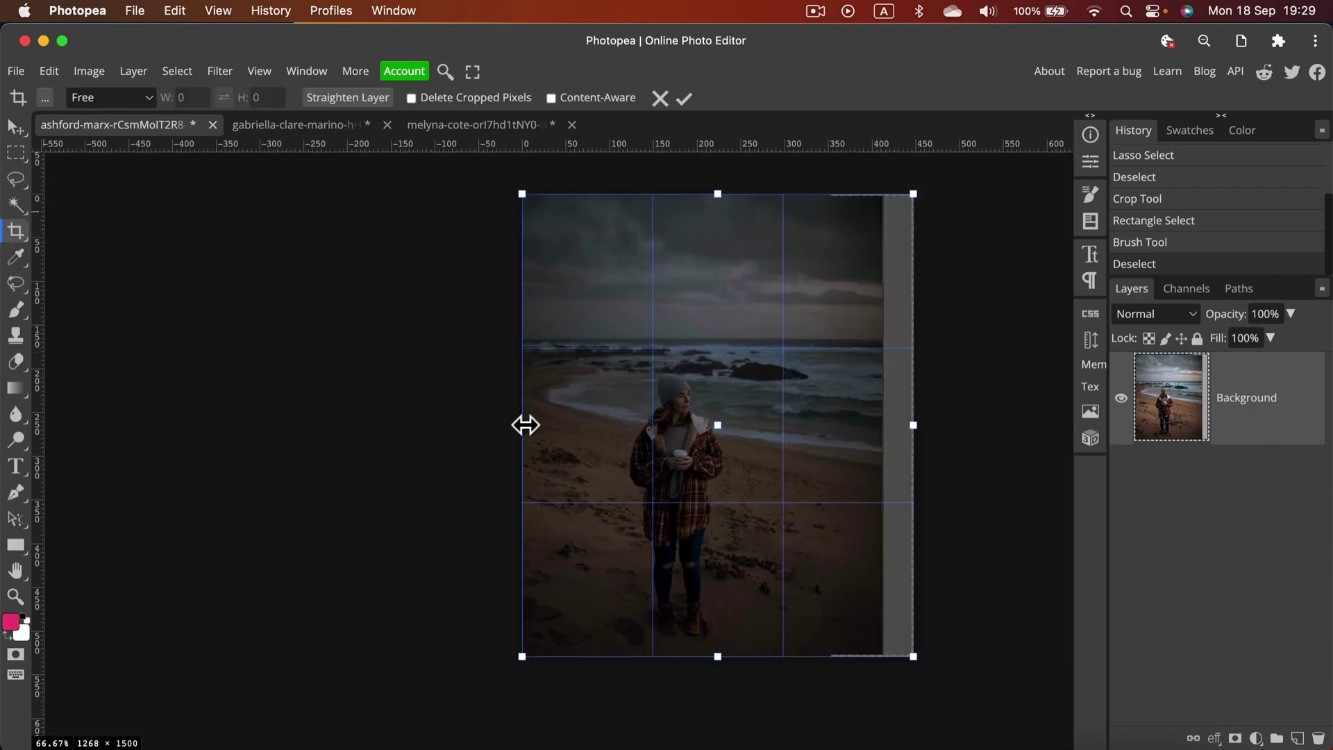
pyautogui.moveTo(523, 426); pyautogui.dragTo(455, 424)
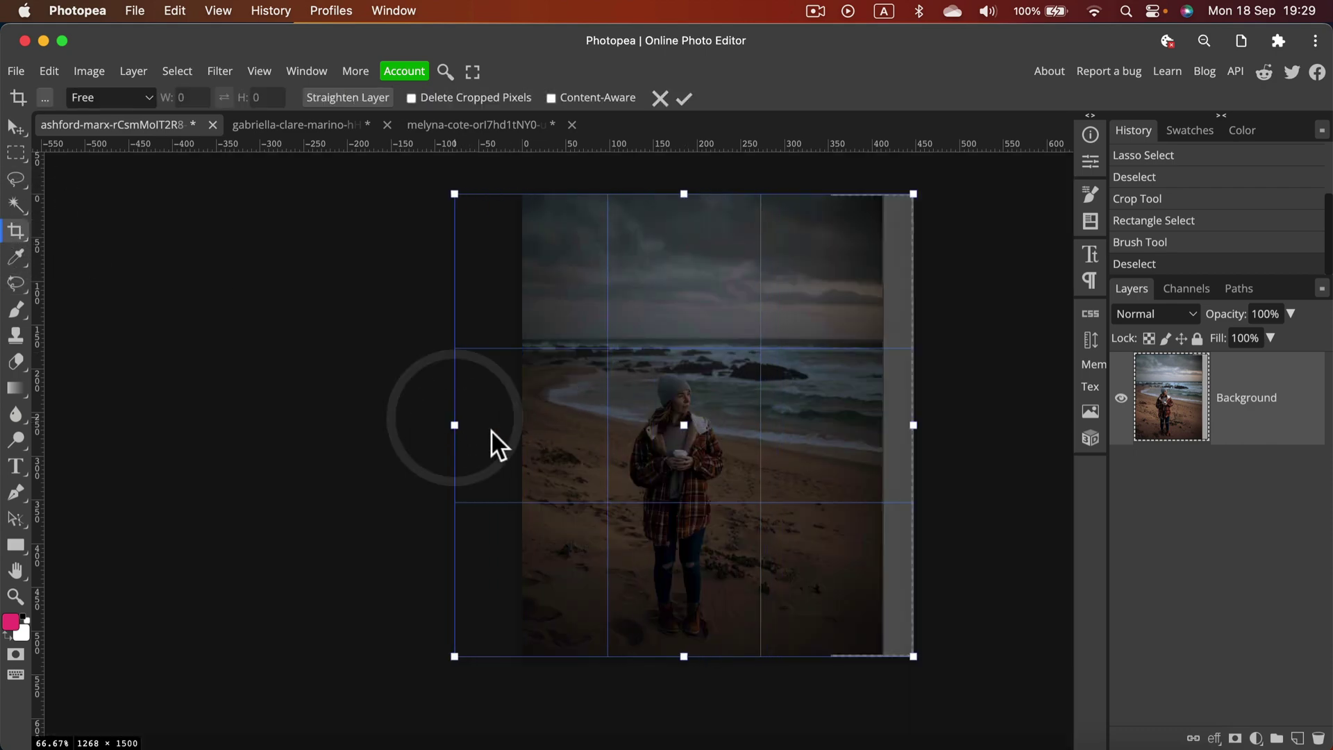
pyautogui.press('Return')
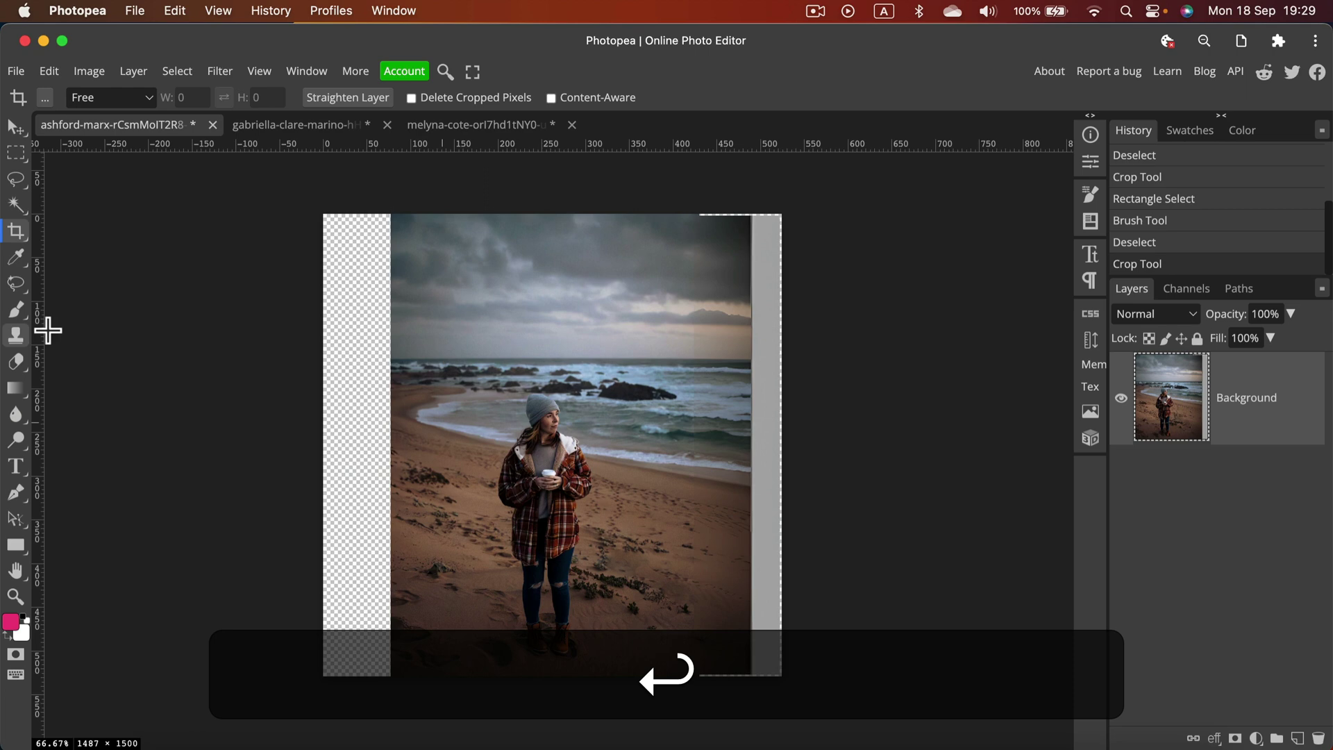
# Switch to the Magic Wand tool.
pyautogui.click(21, 203)
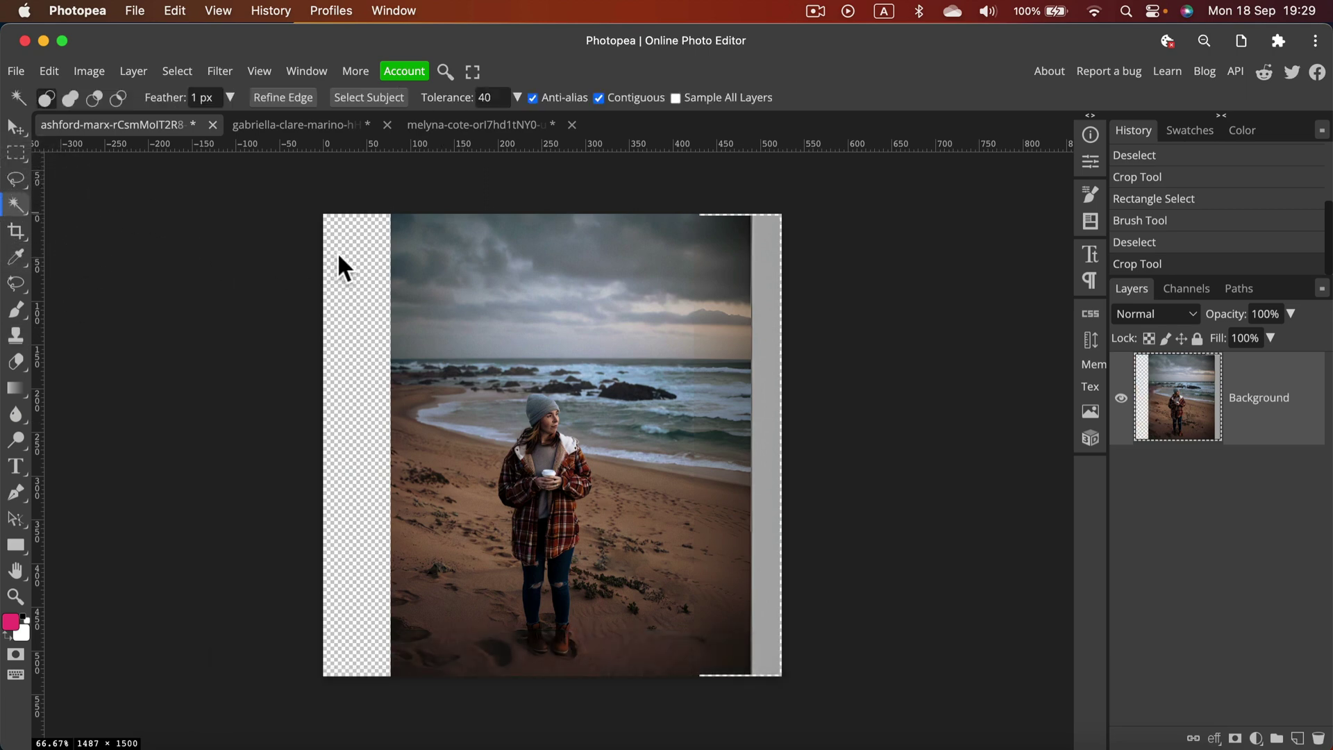
# Magic Wand-select the empty left strip and fill it via Magic Replace with the prompt 'background'.
pyautogui.click(350, 264)
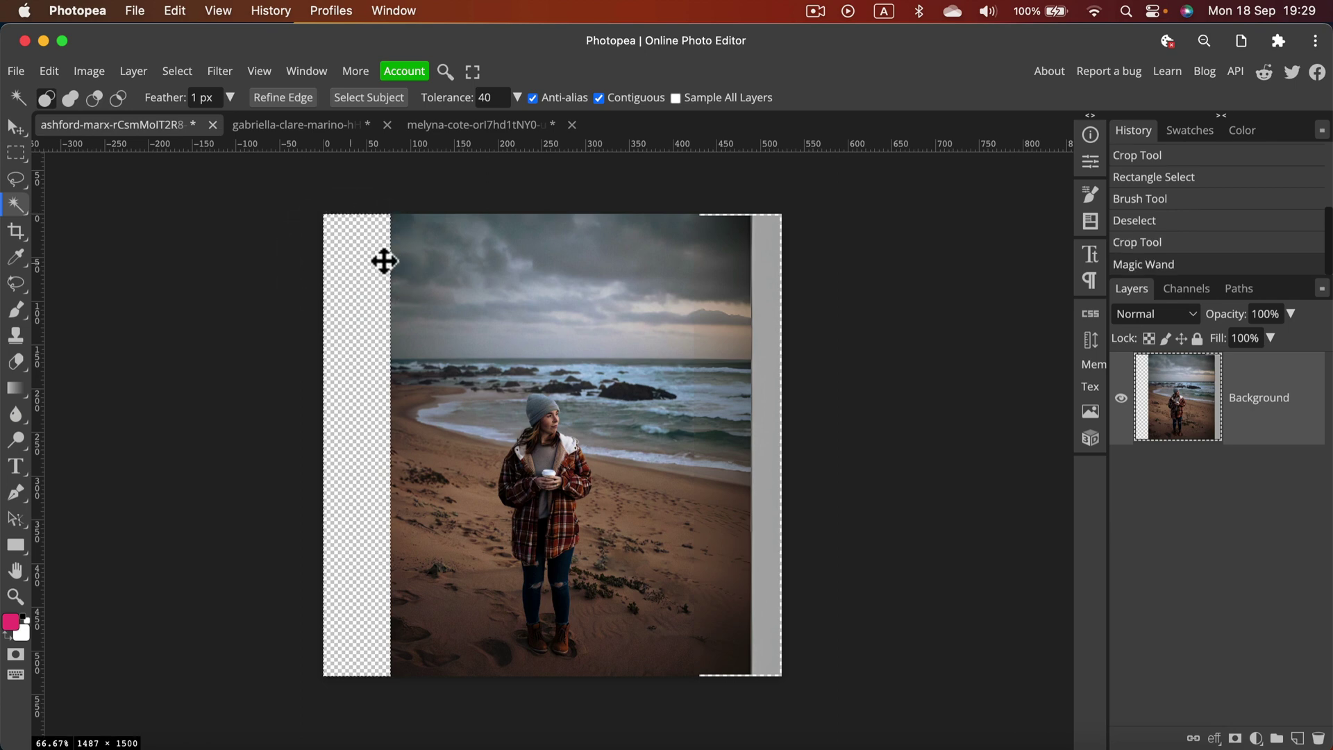
pyautogui.click(14, 281)
pyautogui.doubleClick(339, 98)
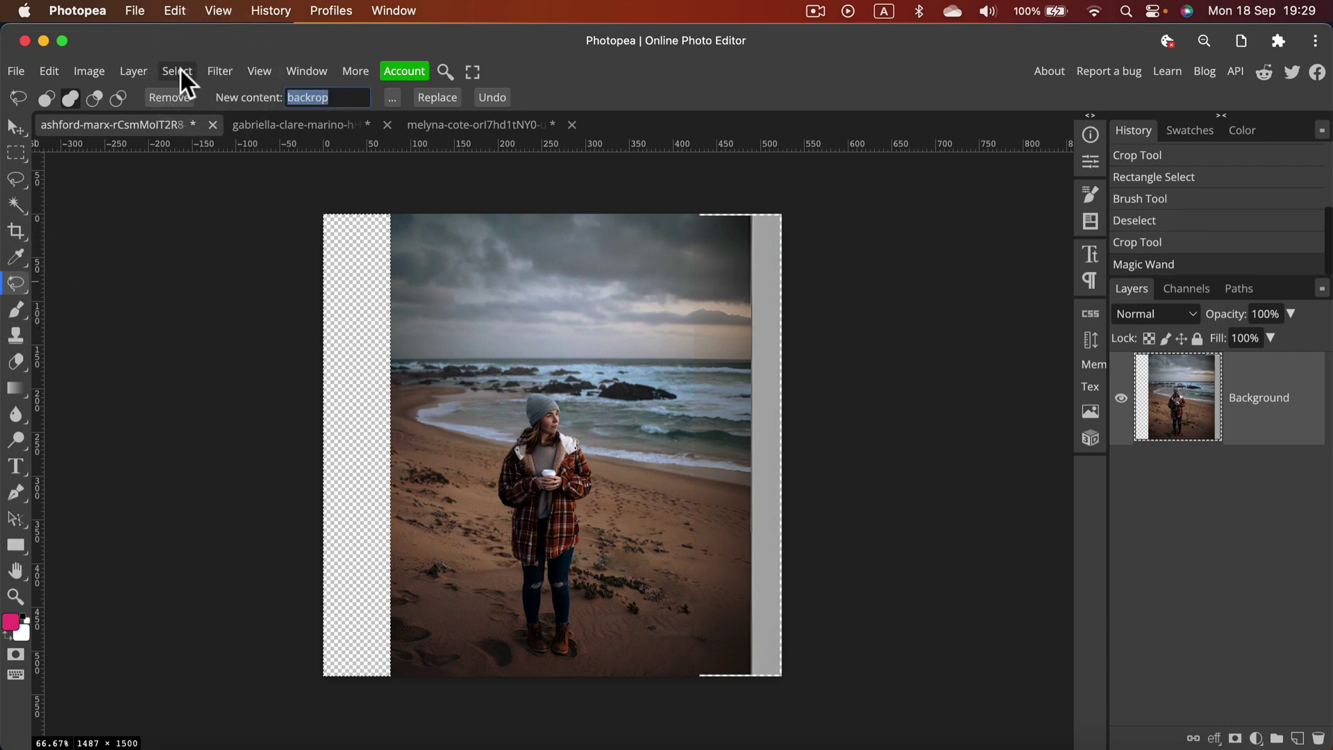
pyautogui.write('background')
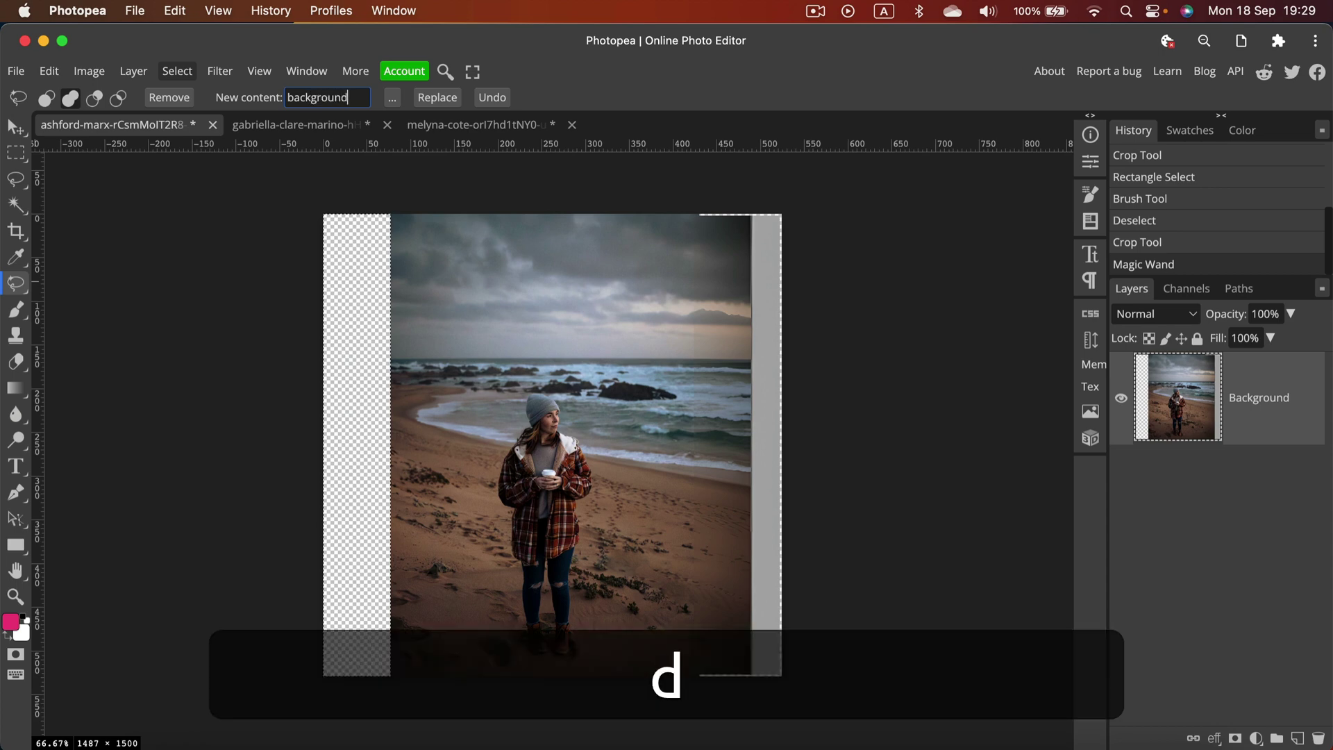
pyautogui.click(438, 97)
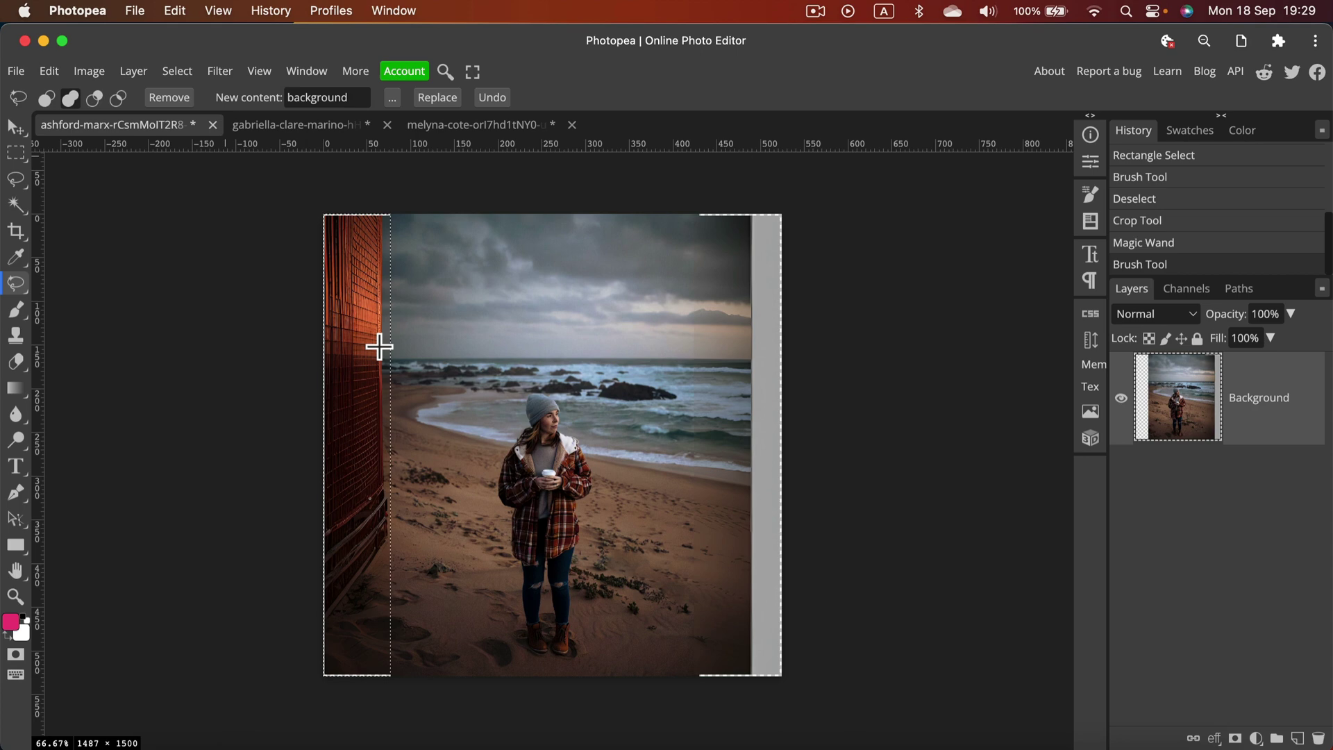
# Deselect, then zoom up to 500% and pan across the generated rust-red wall's texture.
pyautogui.press('super+d')
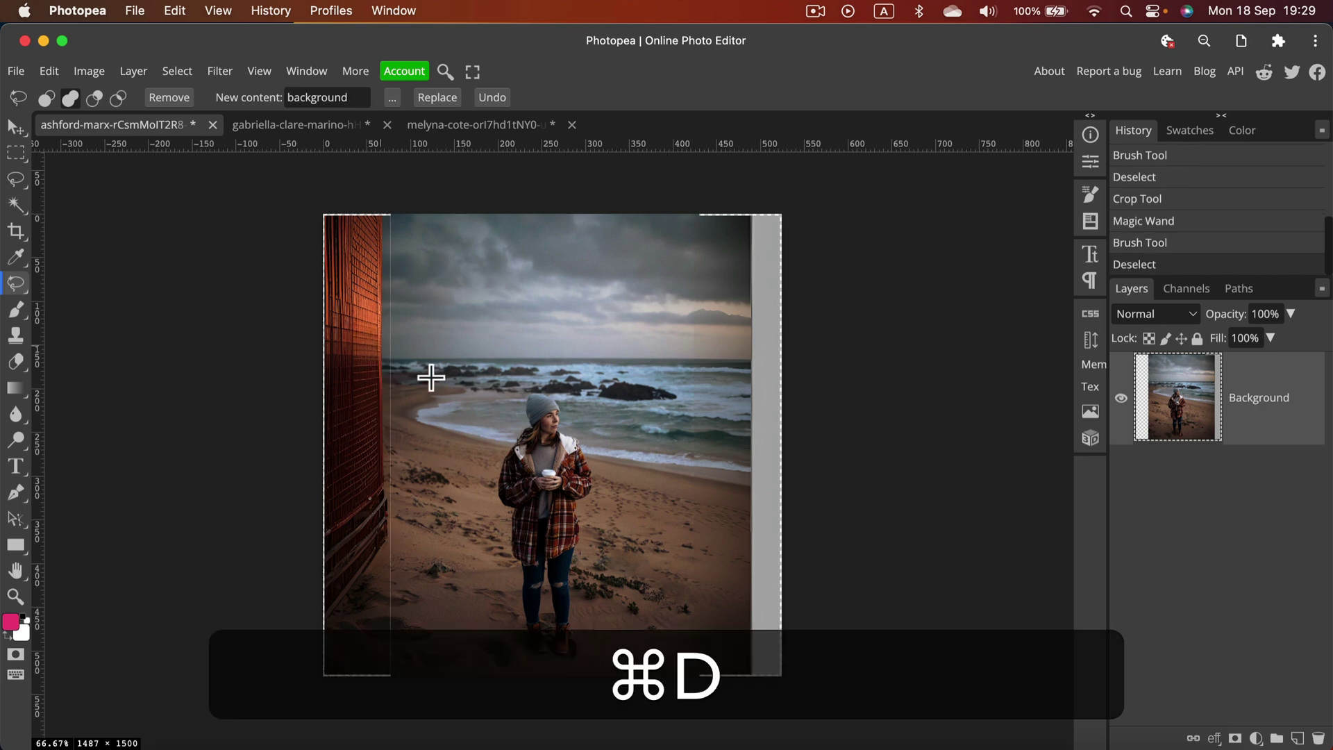
pyautogui.press('super+equal')
pyautogui.press('super+equal')
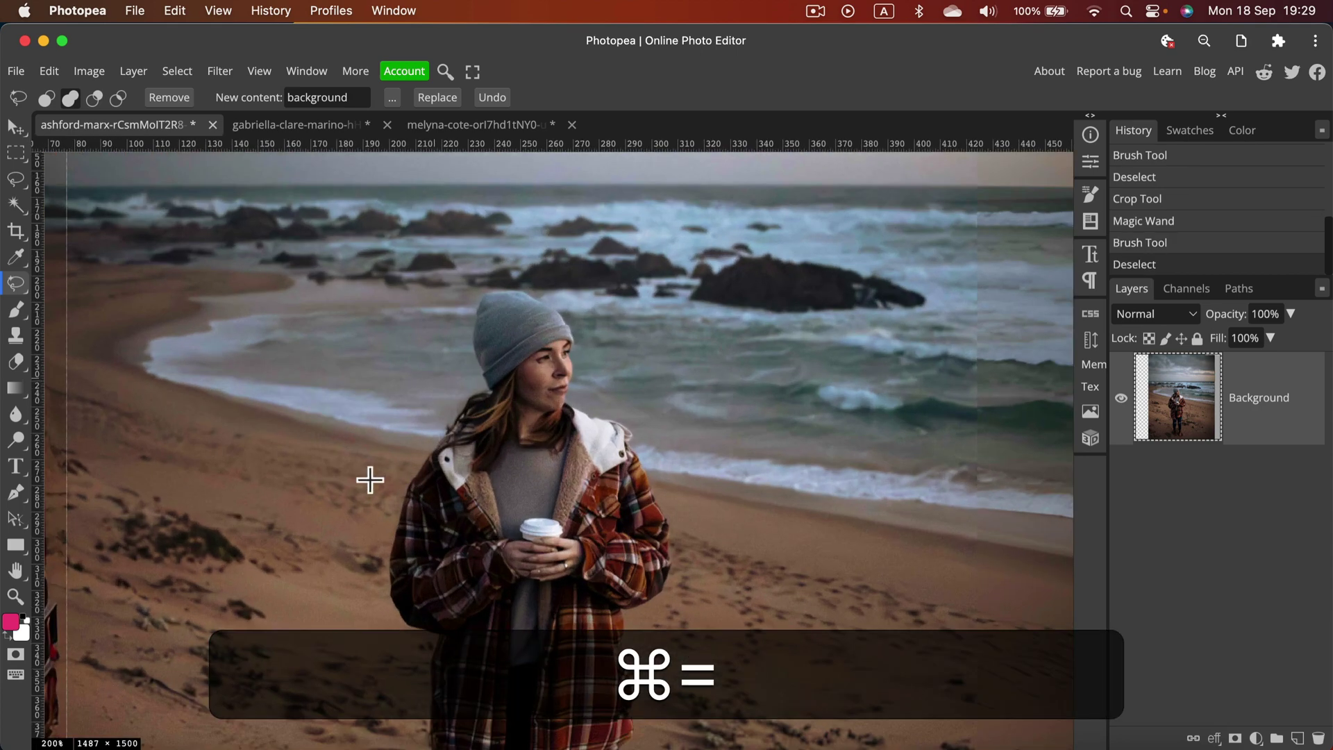
pyautogui.press('space')
pyautogui.moveTo(327, 481)
pyautogui.mouseDown()
pyautogui.moveTo(345, 494)
pyautogui.moveTo(923, 407)
pyautogui.mouseUp()
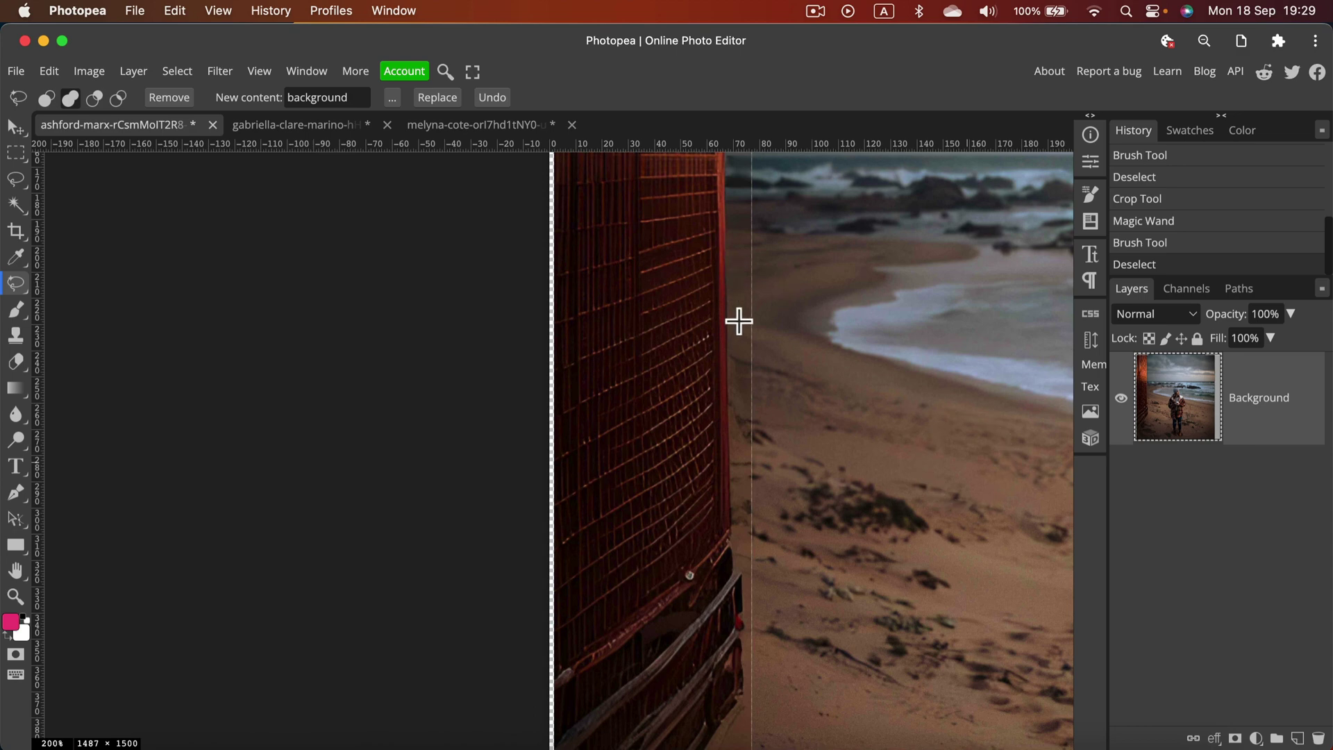
pyautogui.press('space')
pyautogui.moveTo(756, 569); pyautogui.dragTo(748, 306)
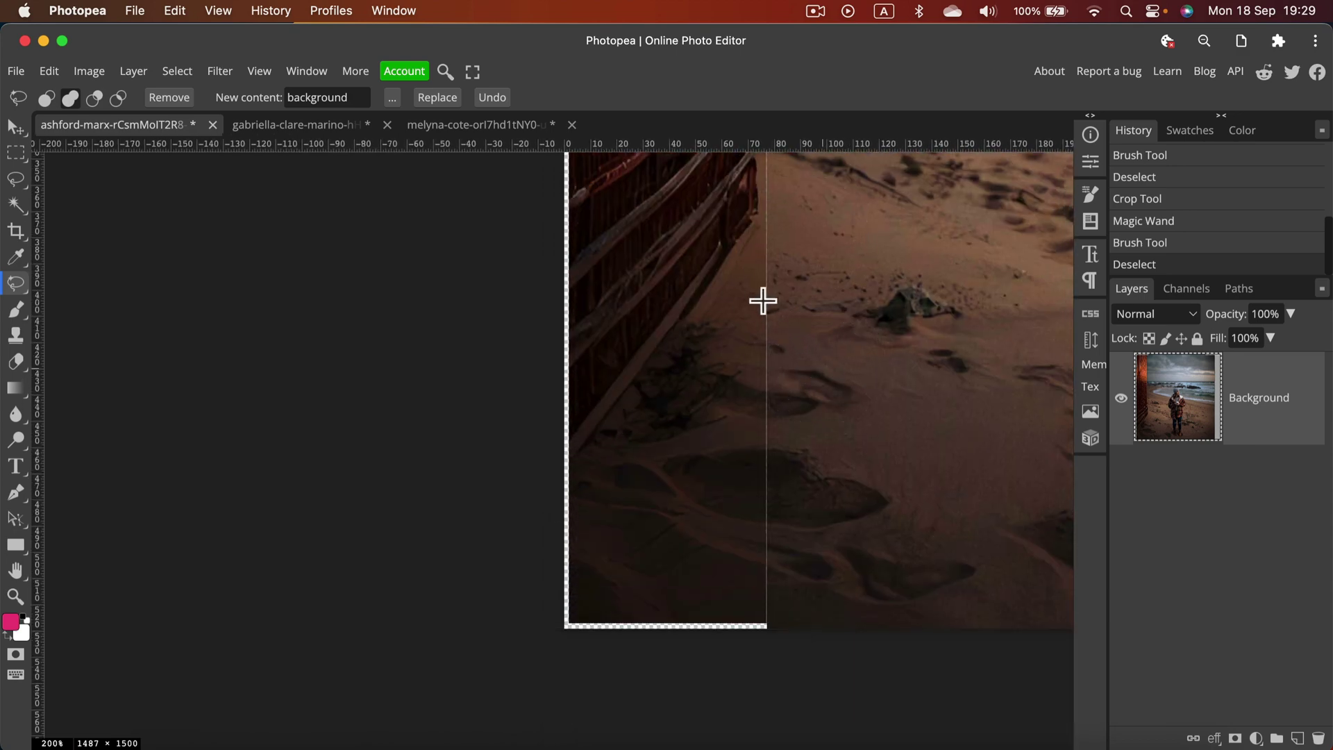
pyautogui.press('space')
pyautogui.moveTo(845, 484)
pyautogui.mouseDown()
pyautogui.moveTo(744, 551)
pyautogui.moveTo(743, 572)
pyautogui.mouseUp()
pyautogui.moveTo(679, 438); pyautogui.dragTo(682, 622)
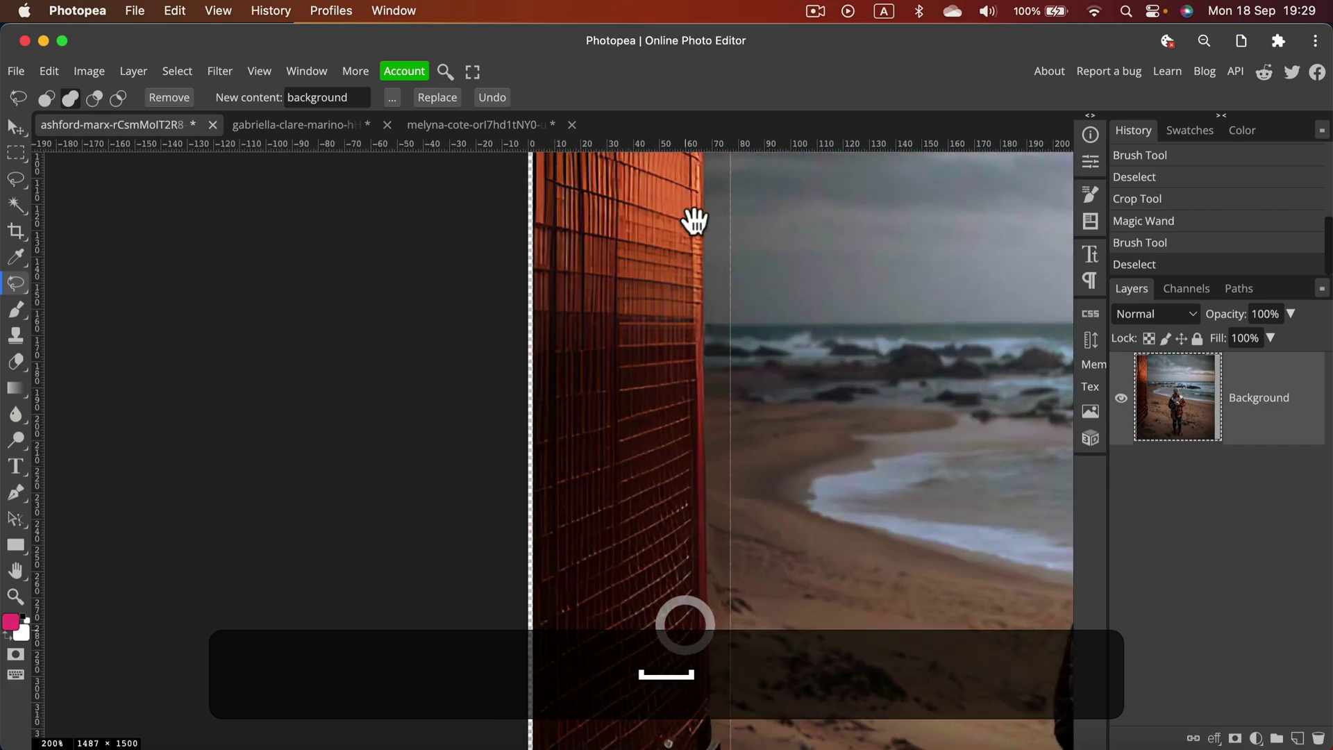
pyautogui.moveTo(694, 217); pyautogui.dragTo(676, 541)
pyautogui.moveTo(673, 309); pyautogui.dragTo(678, 419)
pyautogui.press('super+equal')
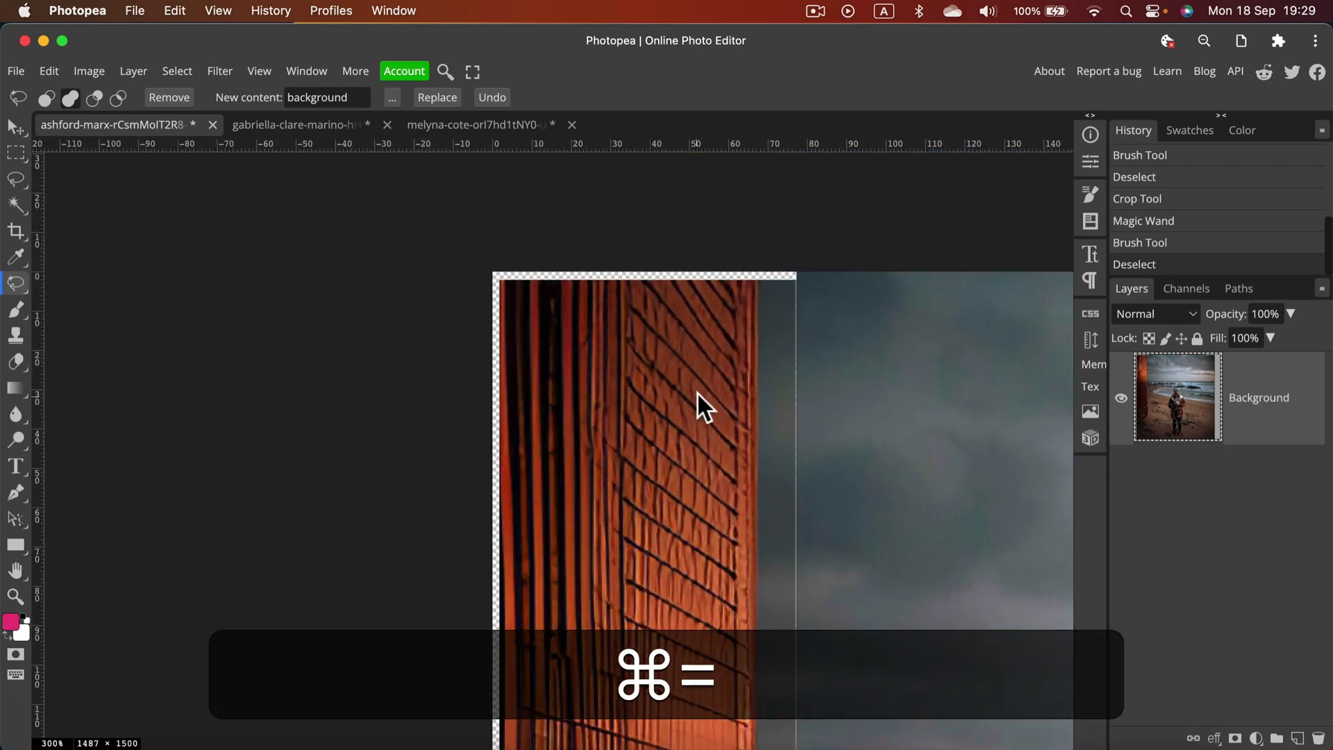
pyautogui.press('super+equal')
pyautogui.press('super+equal')
pyautogui.press('space')
pyautogui.moveTo(947, 418); pyautogui.dragTo(792, 494)
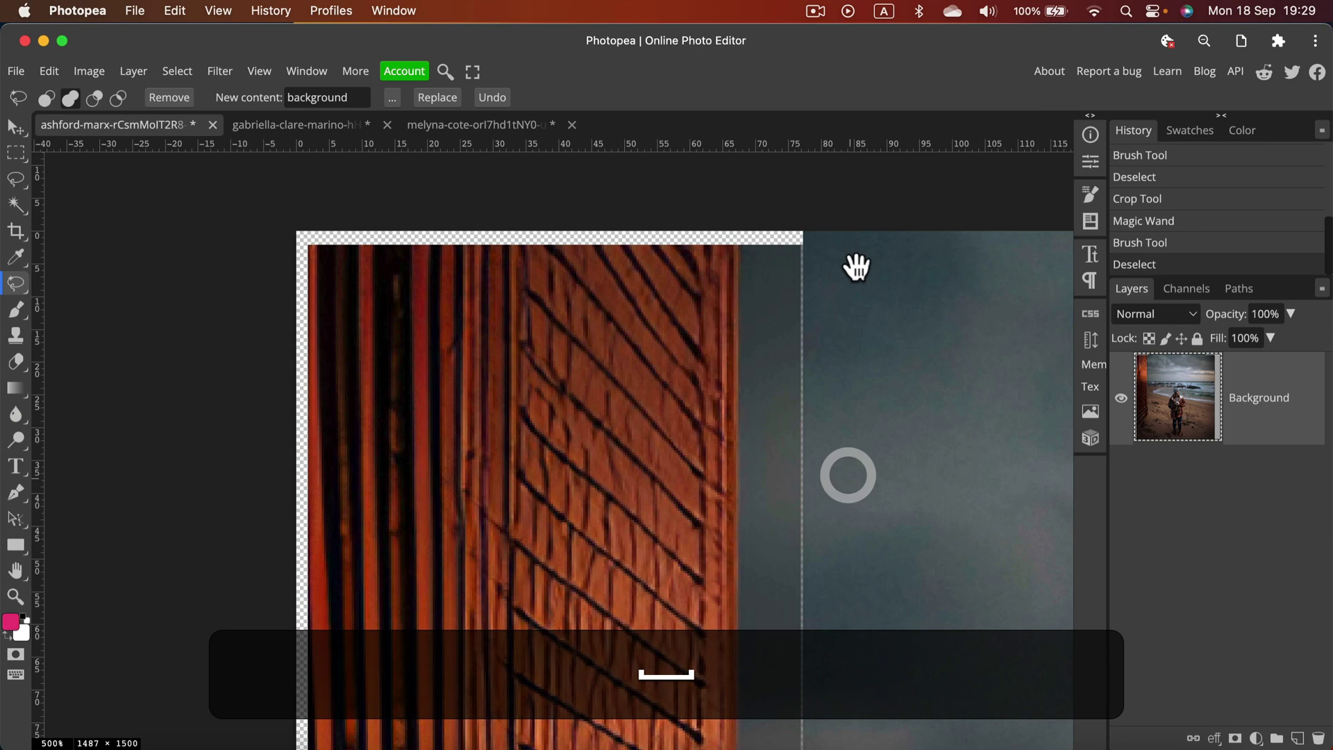
pyautogui.moveTo(964, 474); pyautogui.dragTo(798, 369)
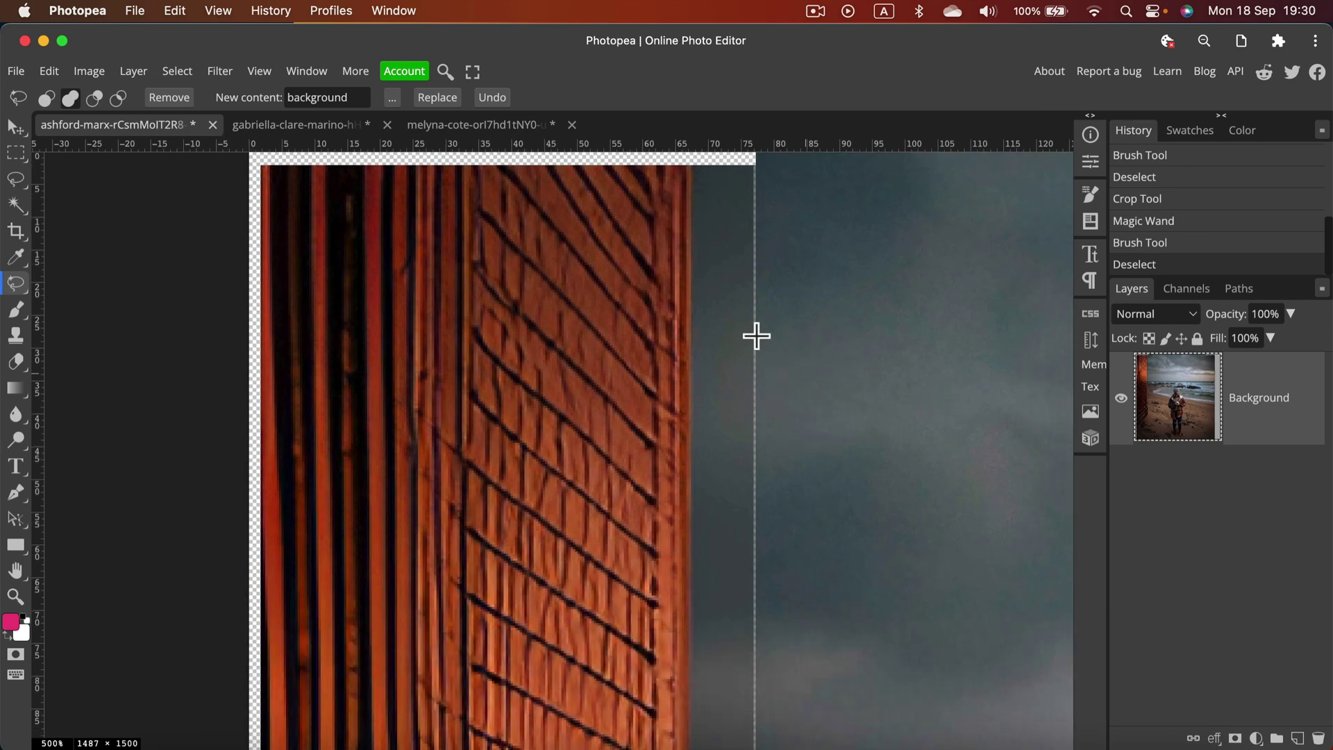
pyautogui.press('space')
pyautogui.moveTo(634, 288); pyautogui.dragTo(628, 465)
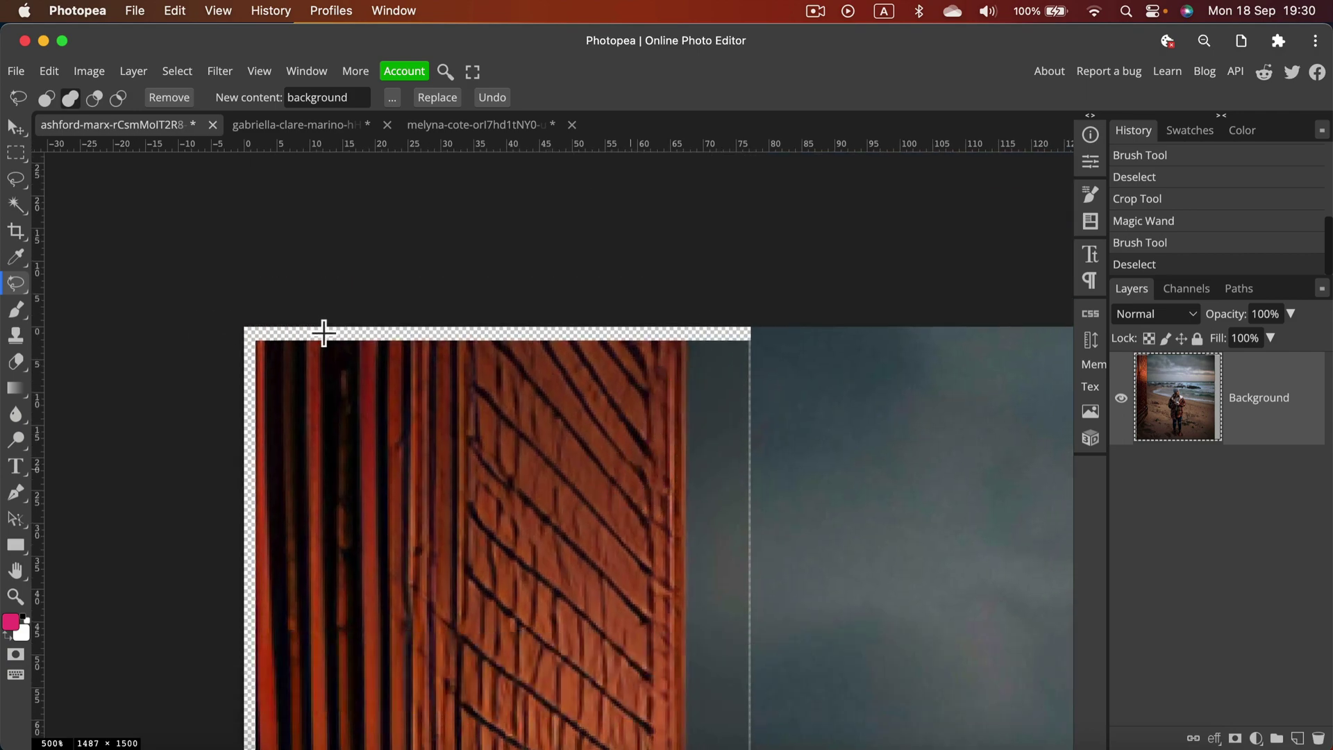
pyautogui.press('space')
pyautogui.moveTo(301, 529); pyautogui.dragTo(398, 129)
pyautogui.scroll(-15, 482, 169)
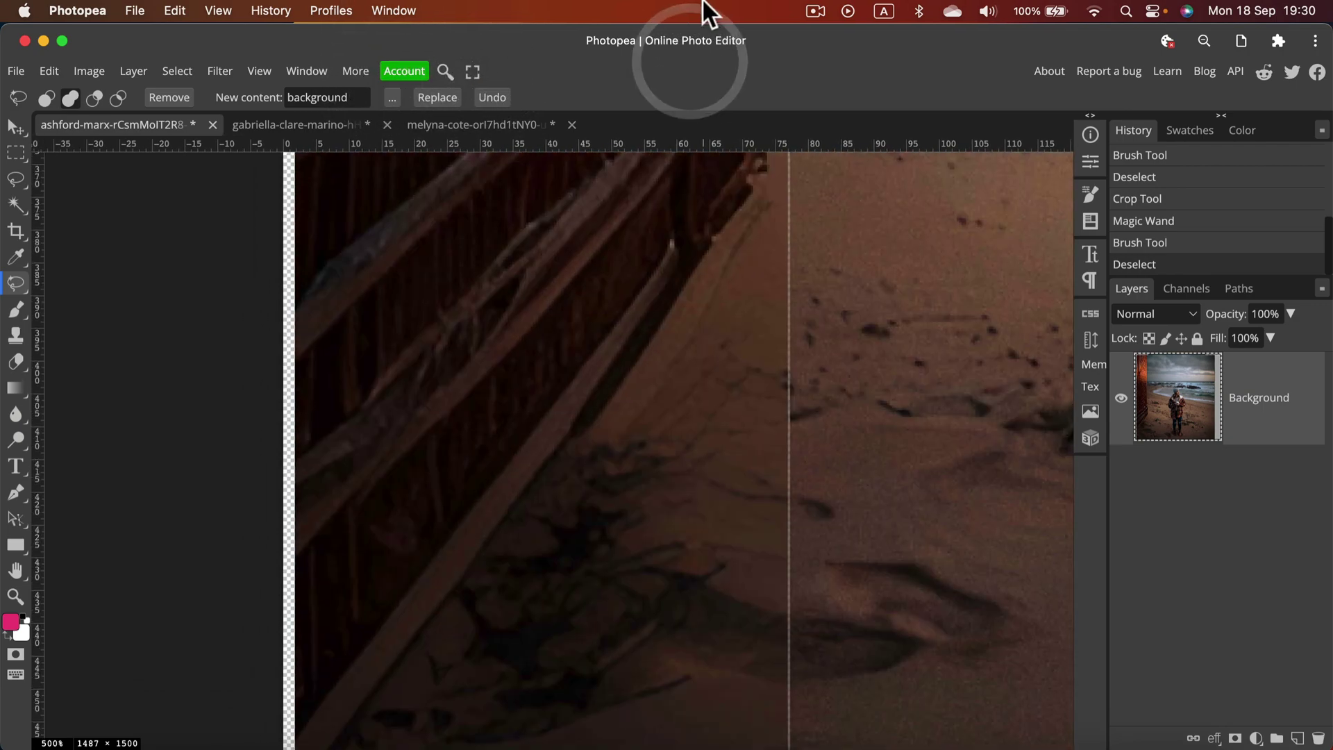
# Zoom back out, recentre the photo, and zoom in on the beach near the woman.
pyautogui.press('super+minus')
pyautogui.press('super+minus')
pyautogui.press('super+minus')
pyautogui.press('super+minus')
pyautogui.press('super+minus')
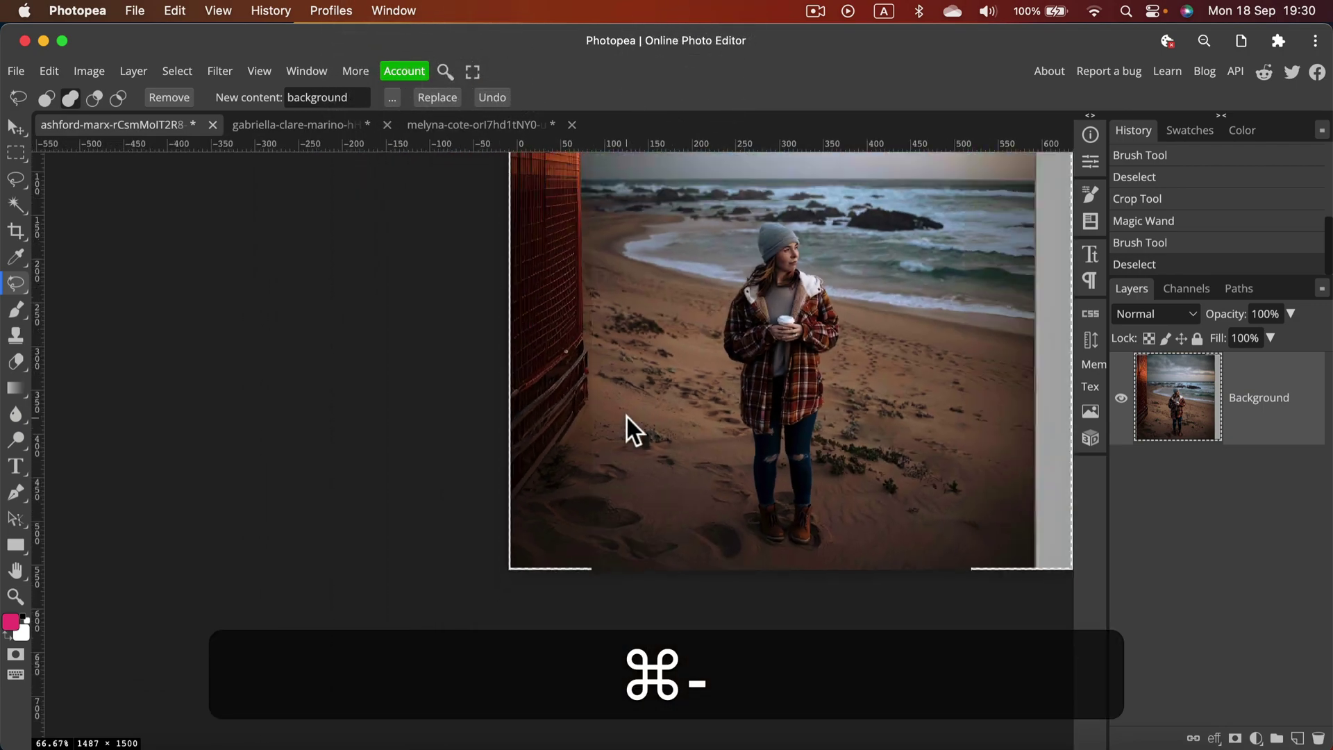
pyautogui.press('space')
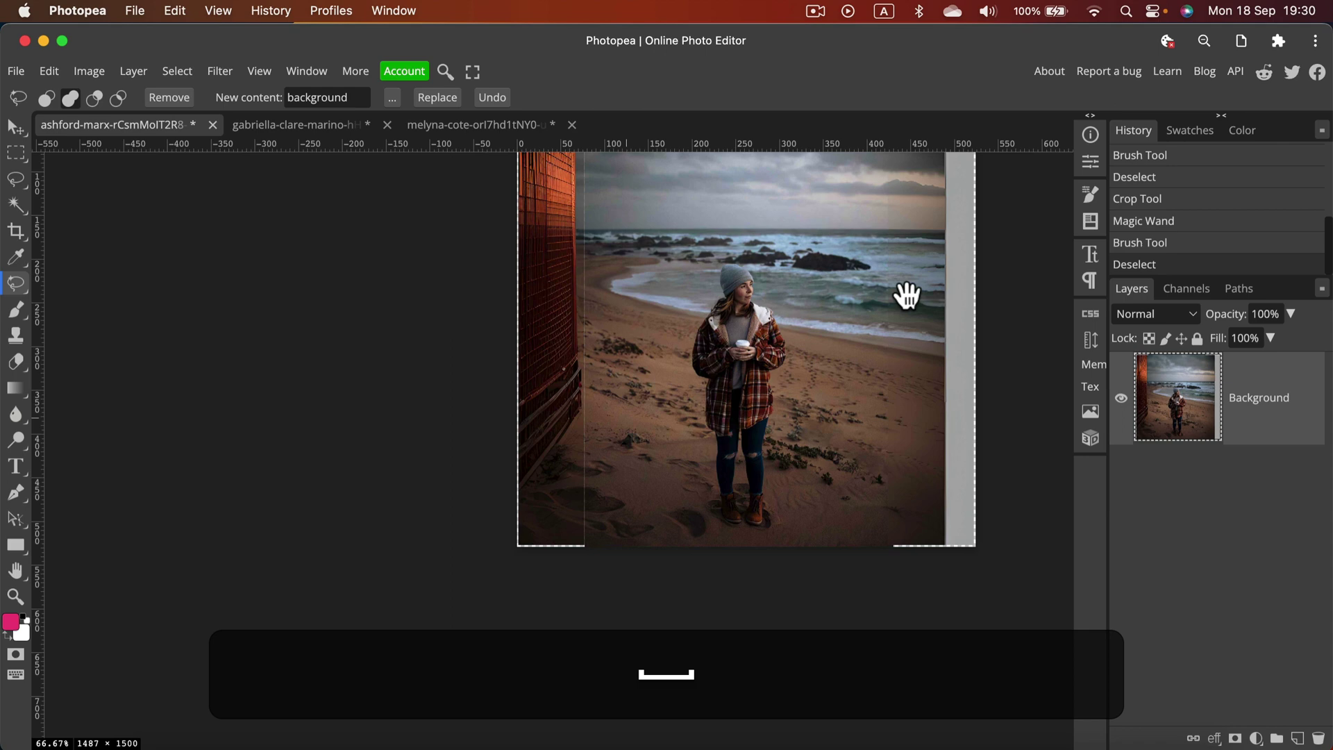
pyautogui.moveTo(908, 291); pyautogui.dragTo(866, 427)
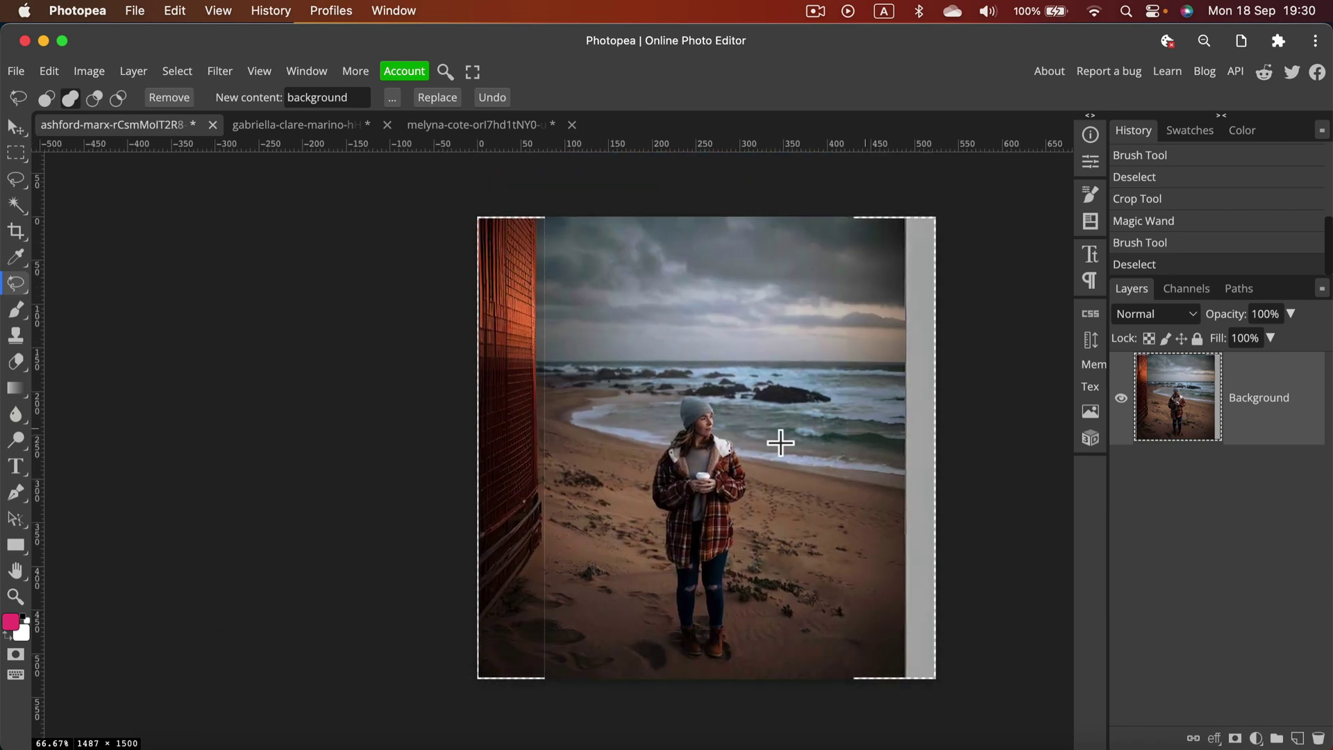
pyautogui.scroll(-4, 811, 604)
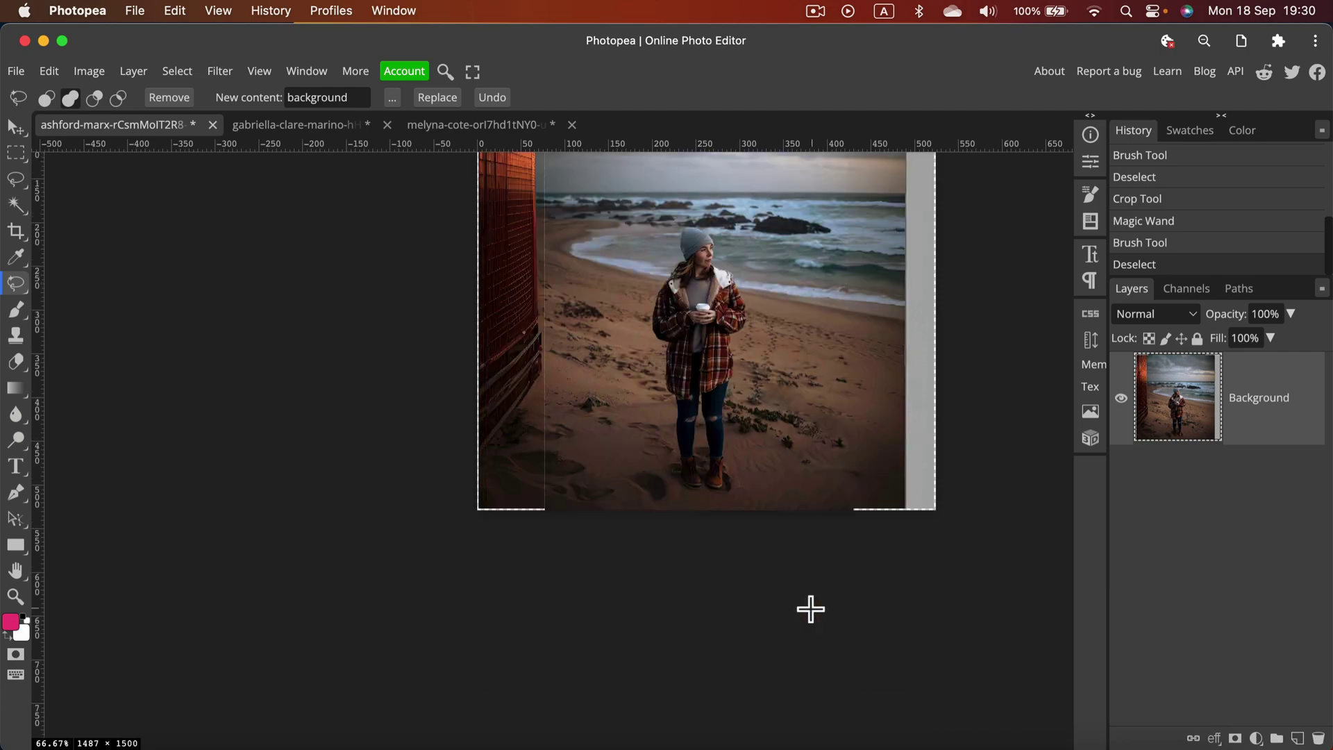
pyautogui.scroll(2, 798, 479)
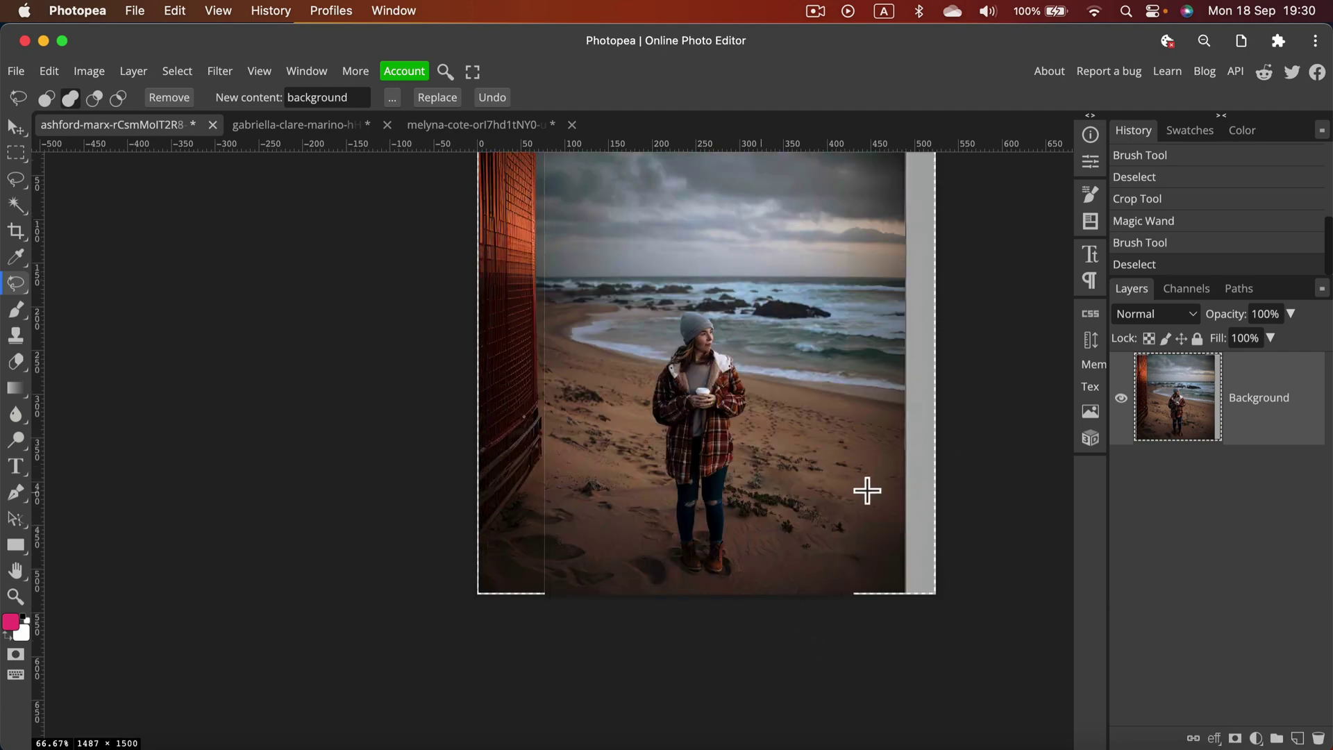
pyautogui.press('super+equal')
pyautogui.press('super+equal')
# Lasso a patch of sand right of the woman and Magic Replace it with 'dog'.
pyautogui.moveTo(834, 425); pyautogui.dragTo(249, 406)
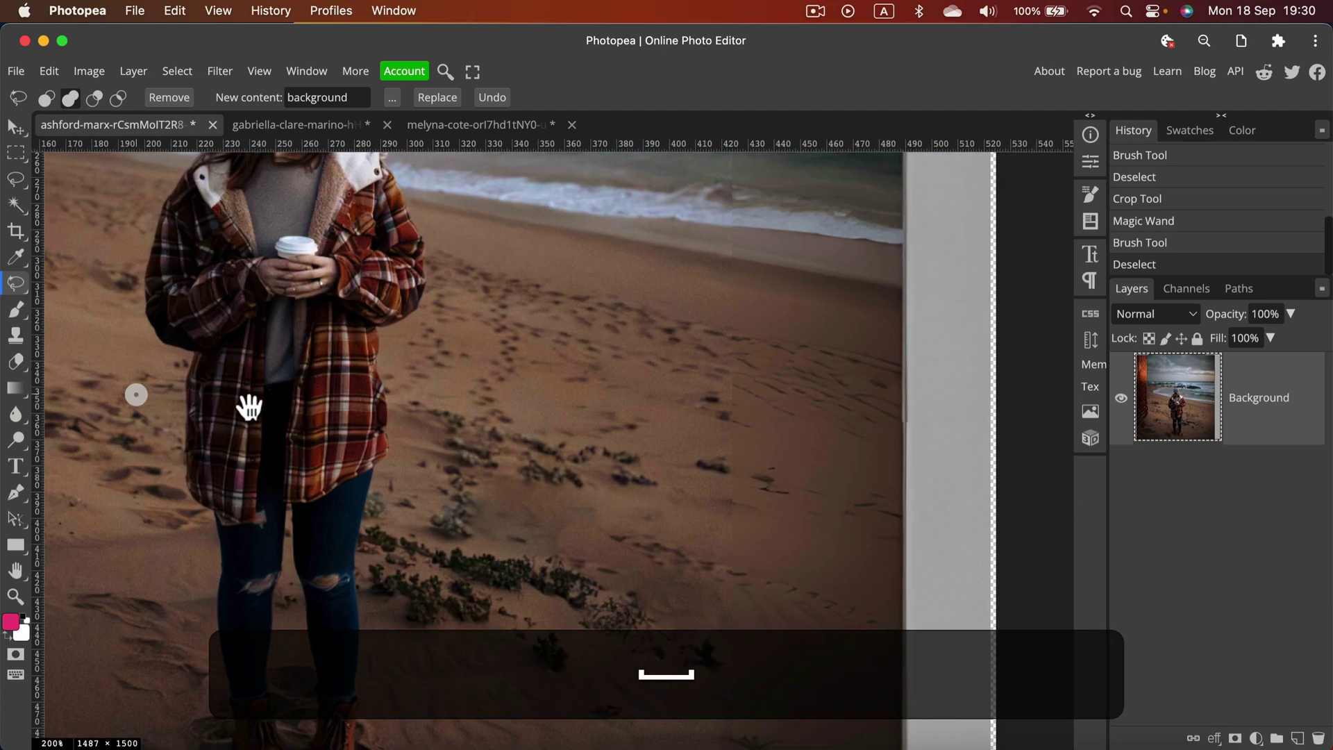
pyautogui.moveTo(714, 472)
pyautogui.mouseDown()
pyautogui.moveTo(607, 484)
pyautogui.moveTo(464, 315)
pyautogui.moveTo(685, 297)
pyautogui.moveTo(649, 452)
pyautogui.moveTo(556, 434)
pyautogui.mouseUp()
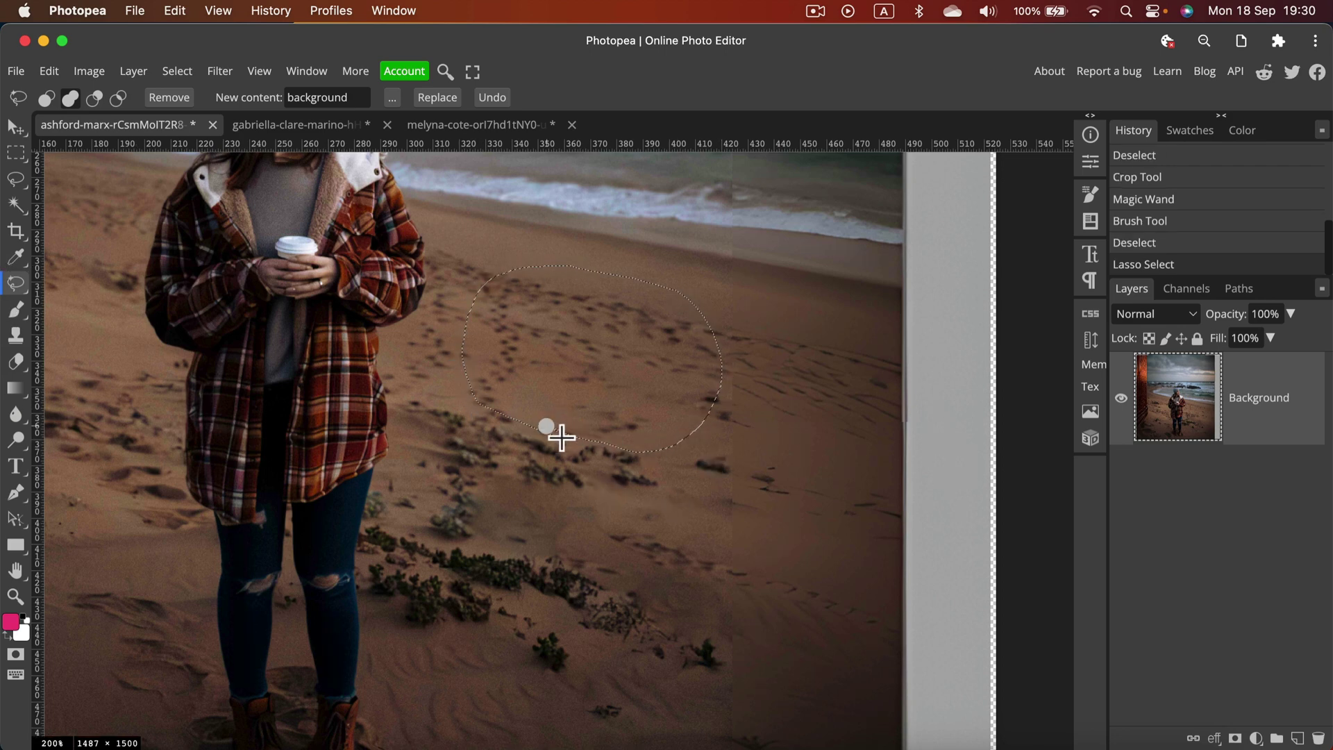
pyautogui.doubleClick(356, 97)
pyautogui.write('do')
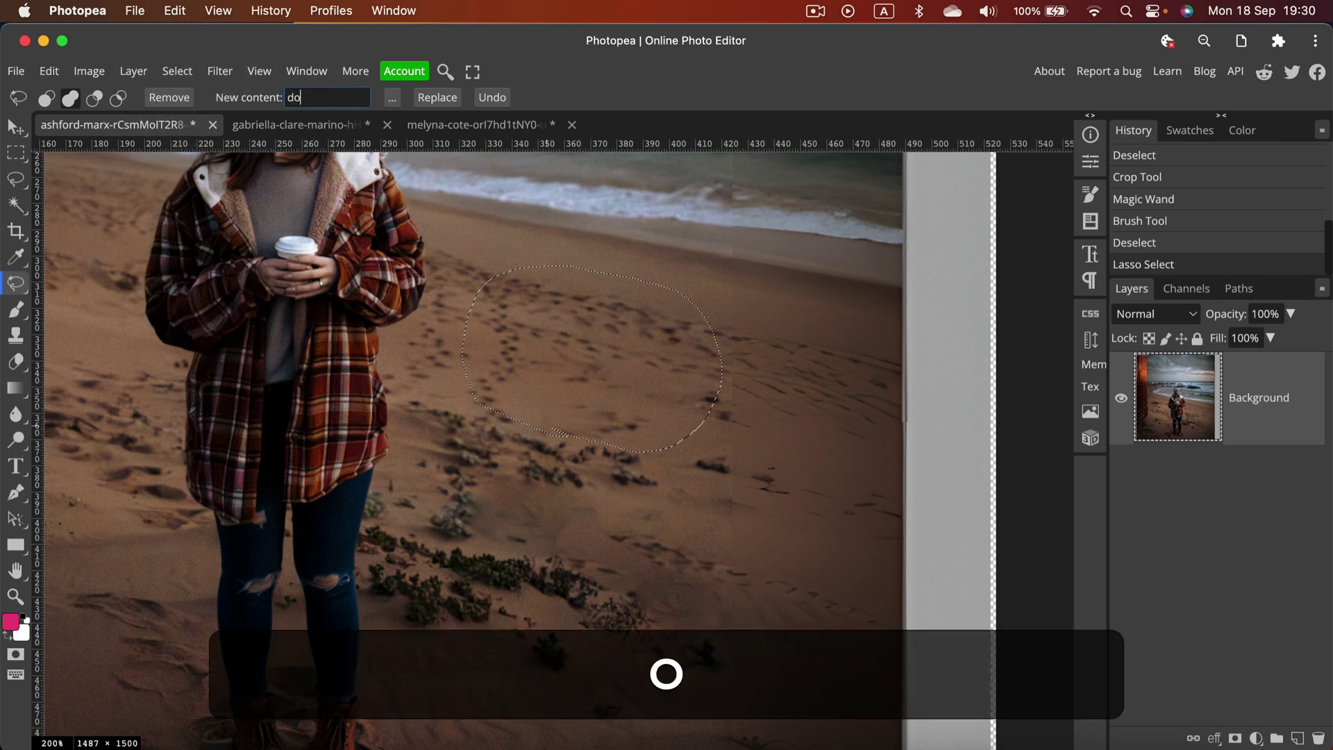
pyautogui.write('g')
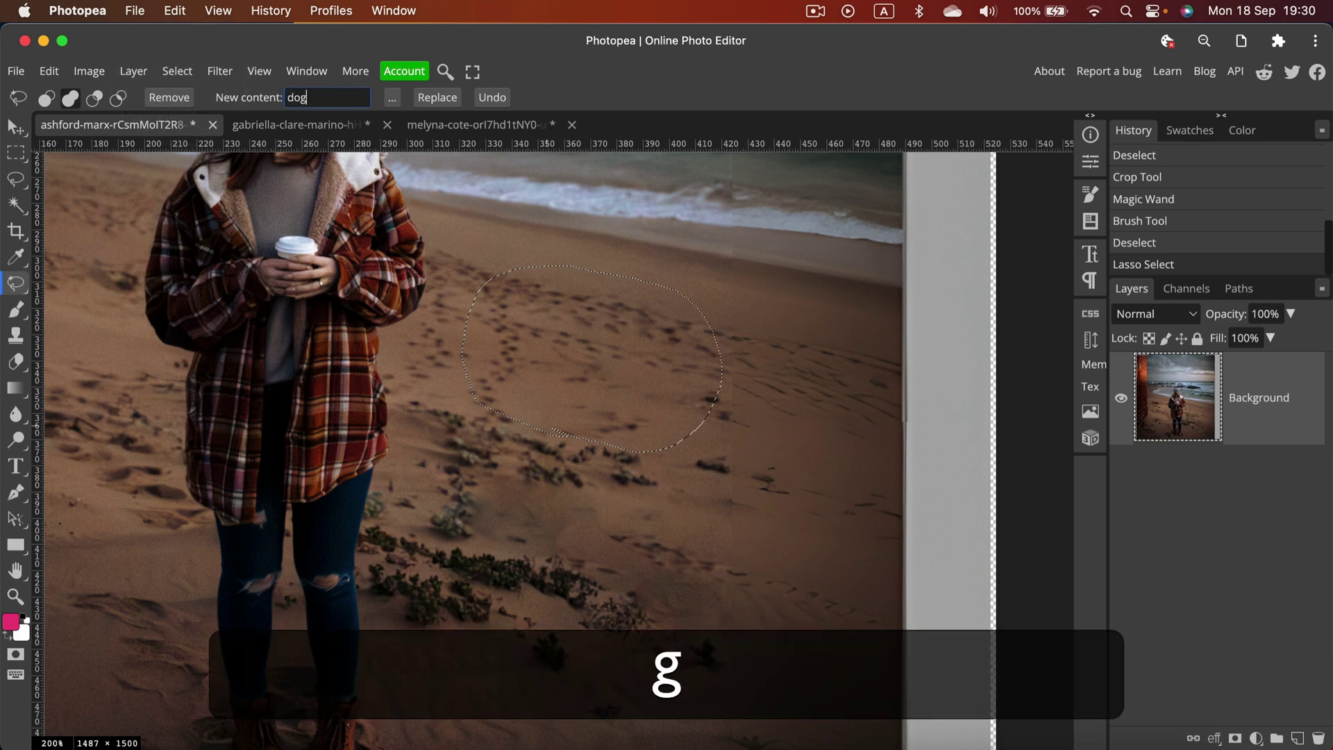
pyautogui.click(434, 97)
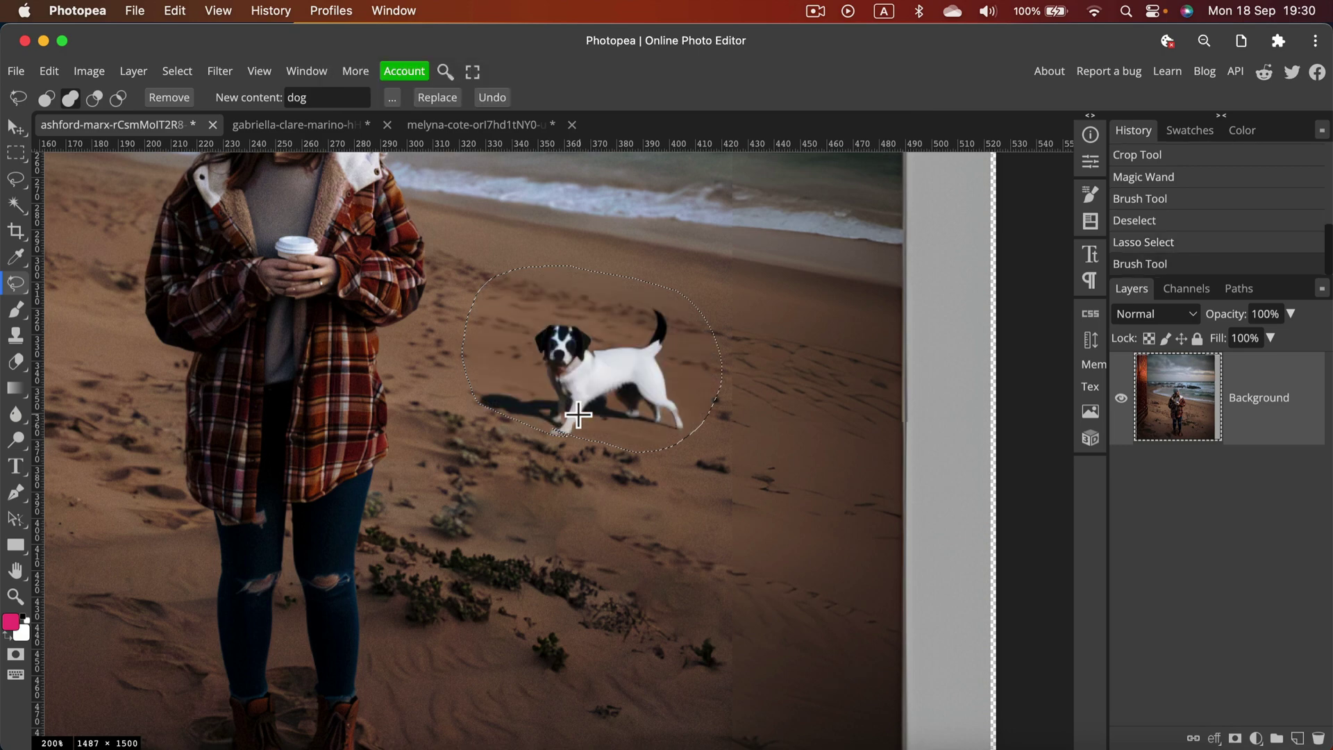
# Deselect the dog, zoom in to check it, then zoom out to the full widened canvas.
pyautogui.scroll(-5, 579, 415)
pyautogui.scroll(4, 580, 410)
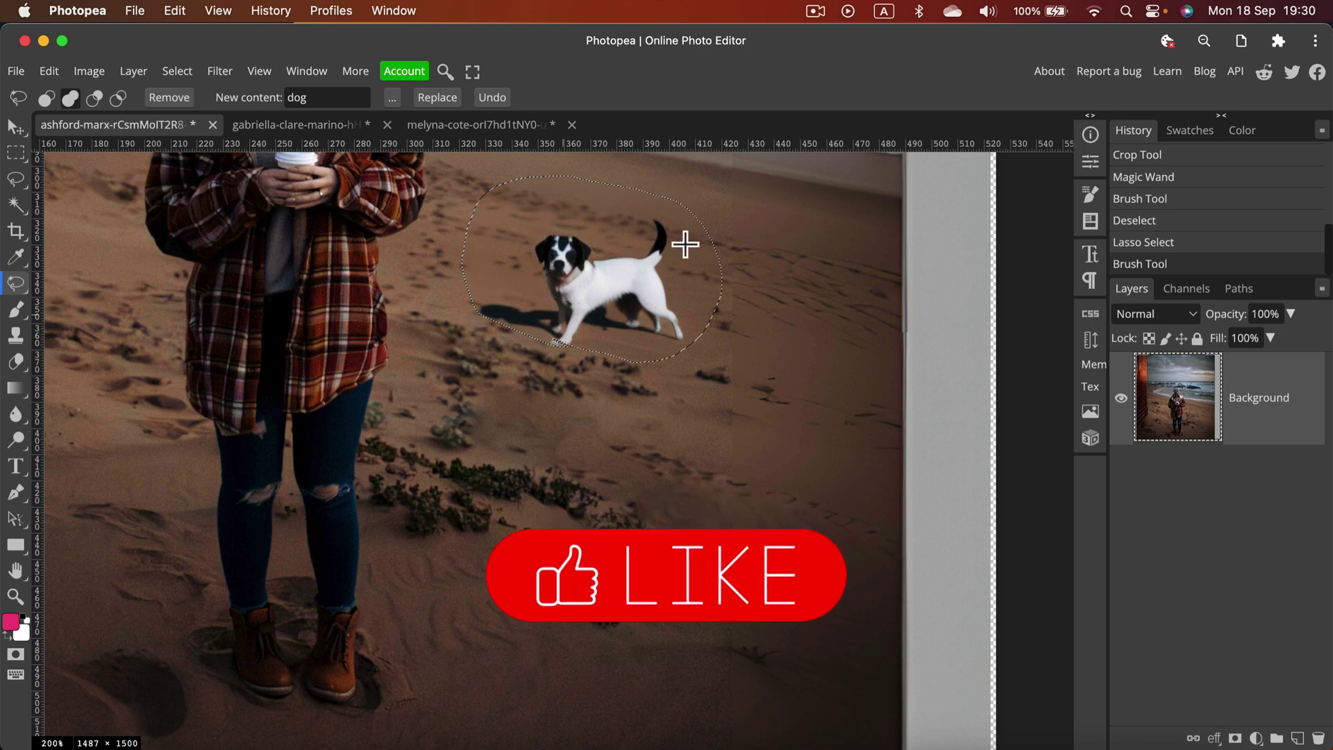
pyautogui.press('super+d')
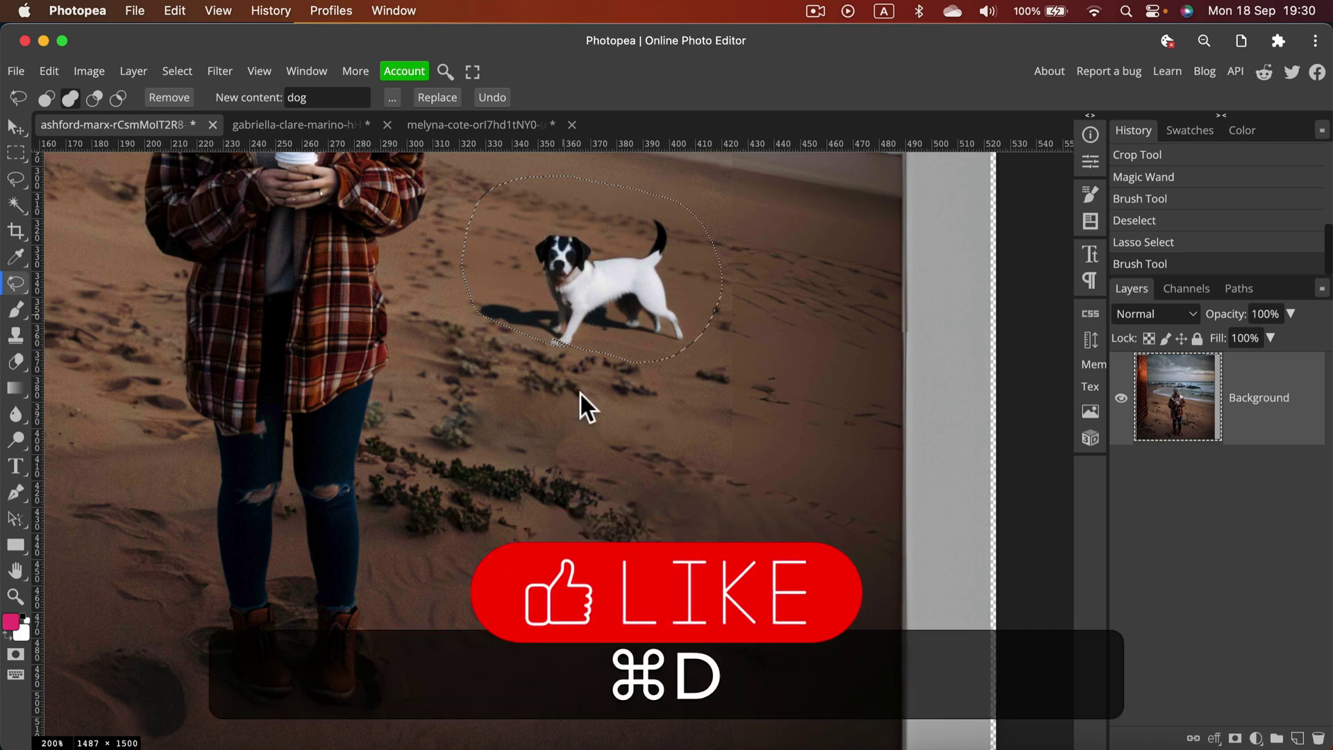
pyautogui.scroll(-1, 566, 355)
pyautogui.scroll(2, 565, 354)
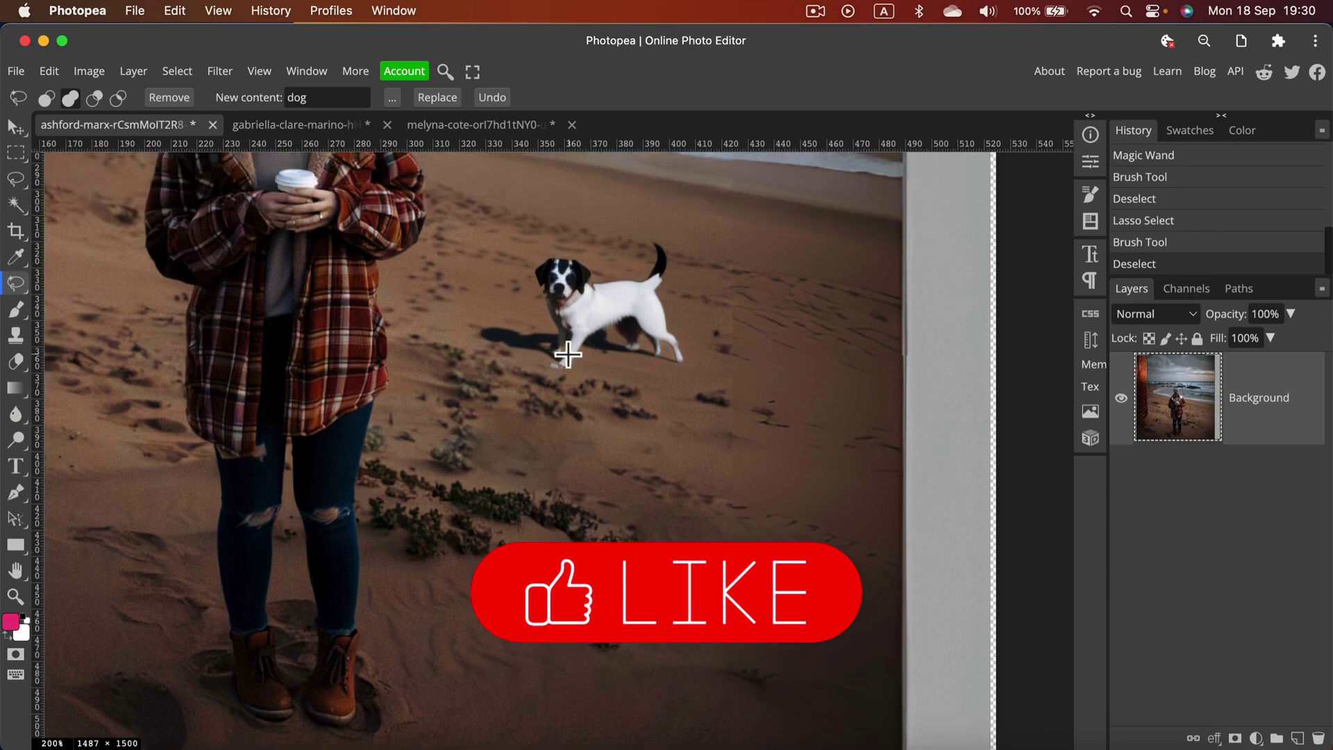
pyautogui.press('super+=')
pyautogui.press('super+=')
pyautogui.press('super+=')
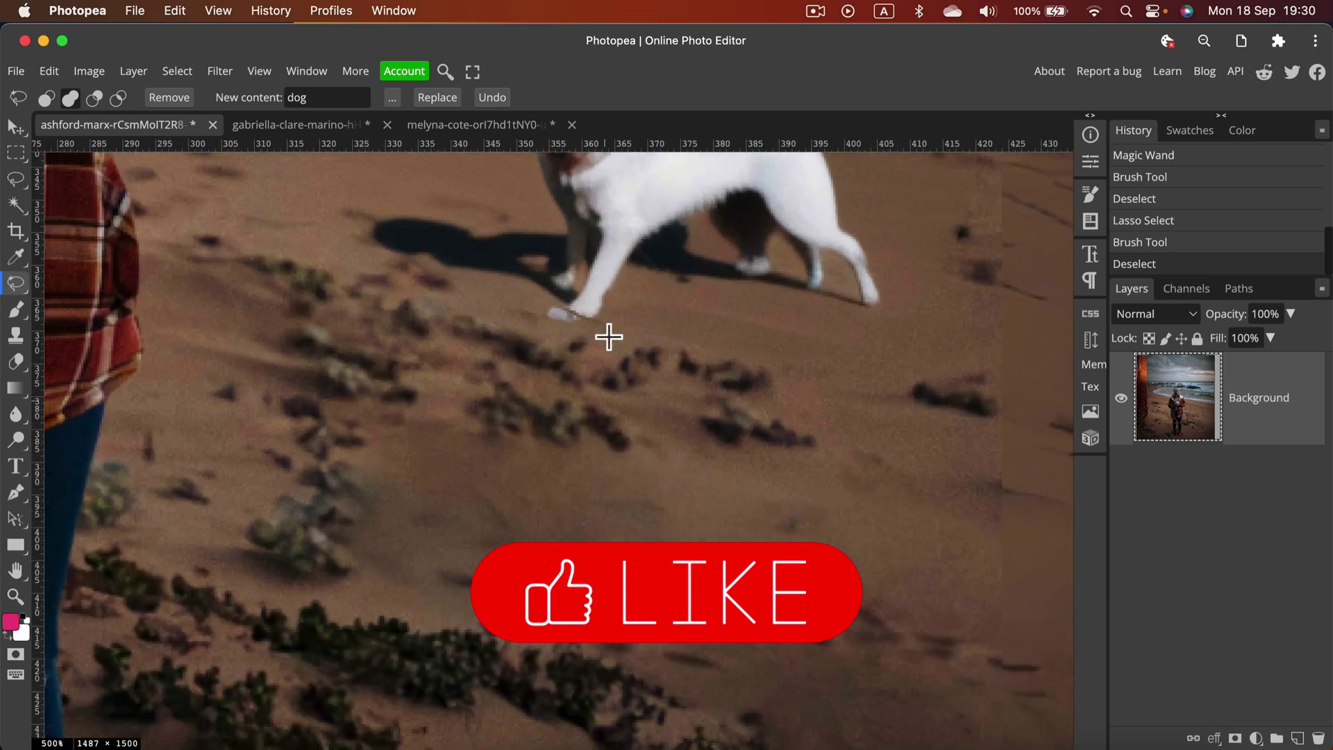
pyautogui.press('super+minus')
pyautogui.press('super+minus')
pyautogui.press('super+minus')
pyautogui.press('super+minus')
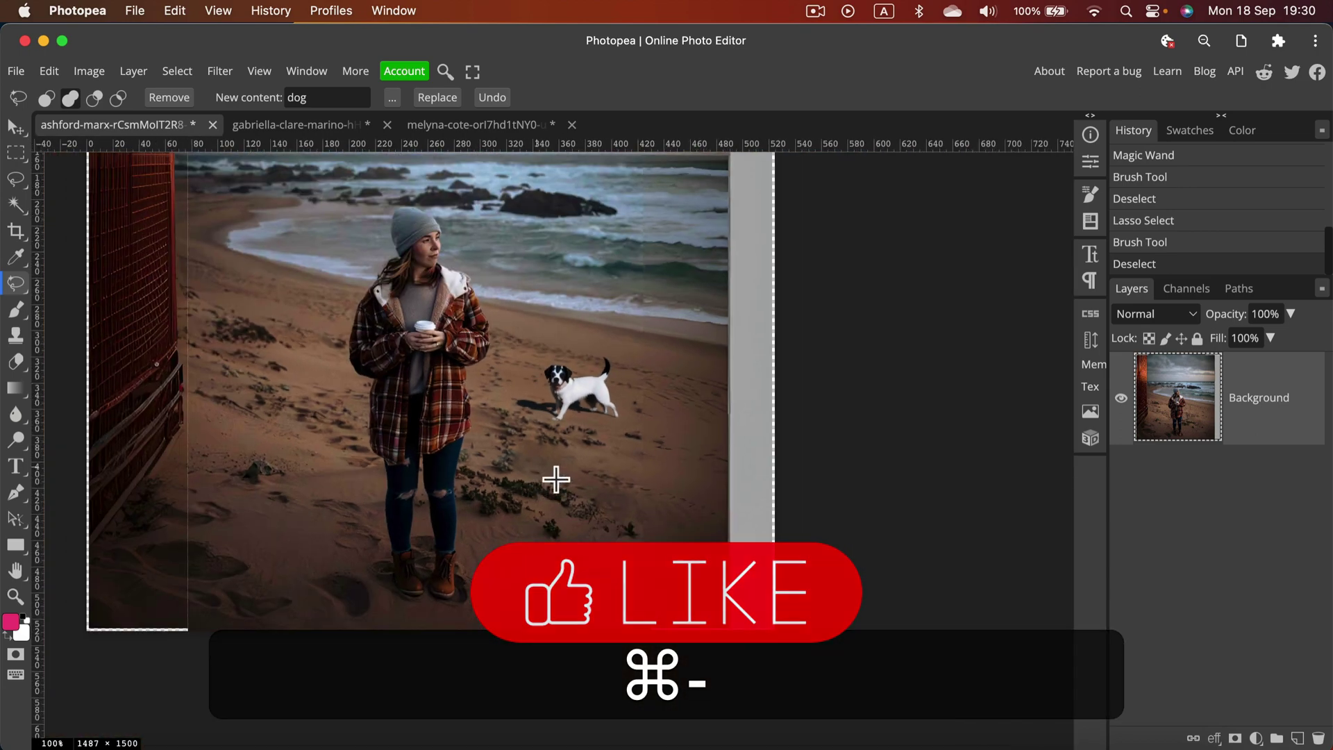
pyautogui.press('super+minus')
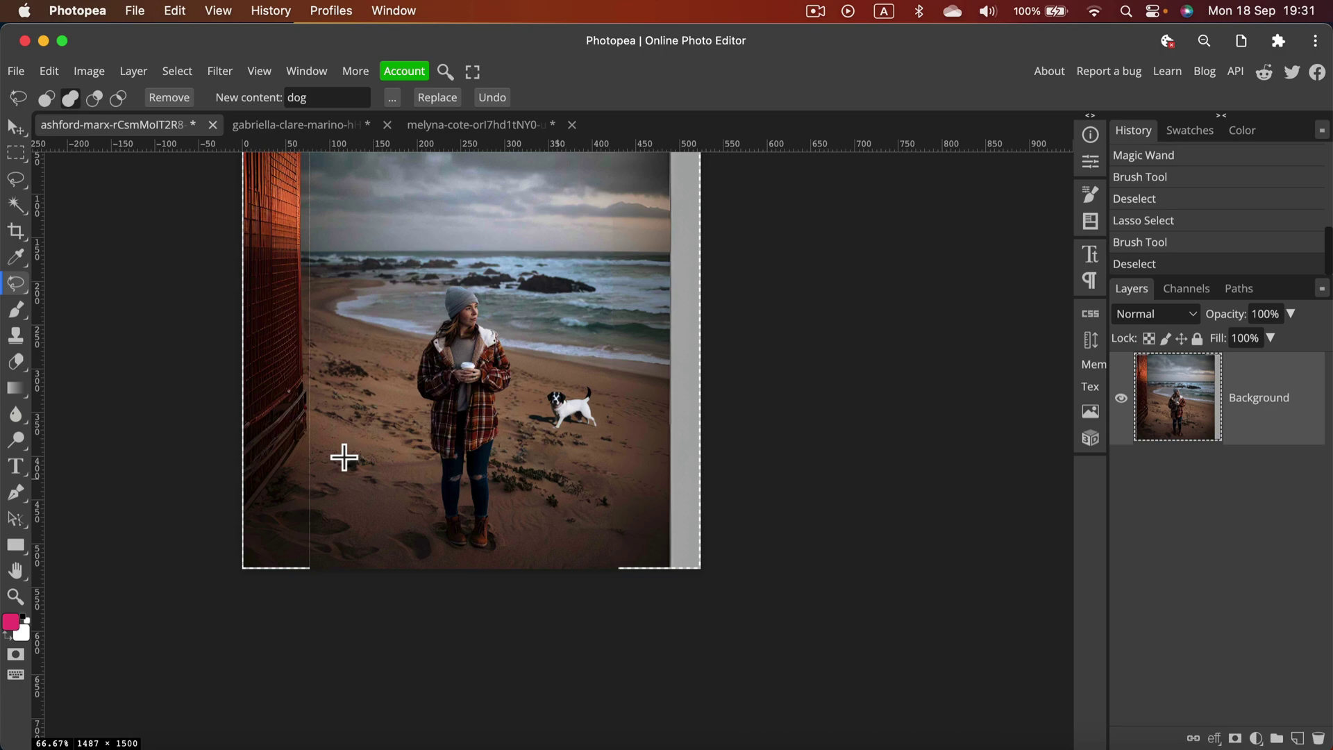
pyautogui.press('super+equal')
pyautogui.press('super+equal')
pyautogui.press('super+equal')
# Lasso a patch of sand left of the woman and generate a 'cat' there.
pyautogui.moveTo(256, 447); pyautogui.dragTo(1000, 476)
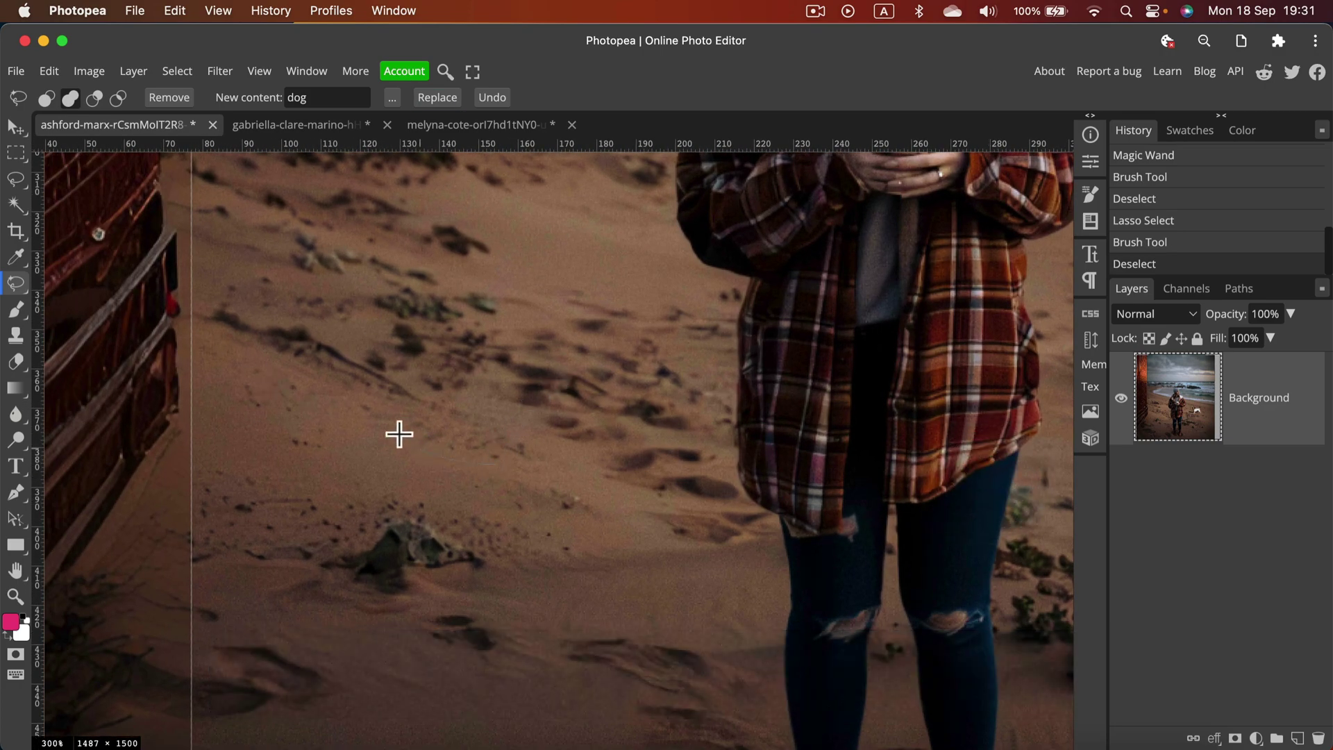
pyautogui.moveTo(405, 278)
pyautogui.mouseDown()
pyautogui.moveTo(516, 295)
pyautogui.moveTo(619, 335)
pyautogui.moveTo(652, 402)
pyautogui.moveTo(590, 475)
pyautogui.moveTo(494, 462)
pyautogui.mouseUp()
pyautogui.moveTo(345, 100); pyautogui.dragTo(222, 96)
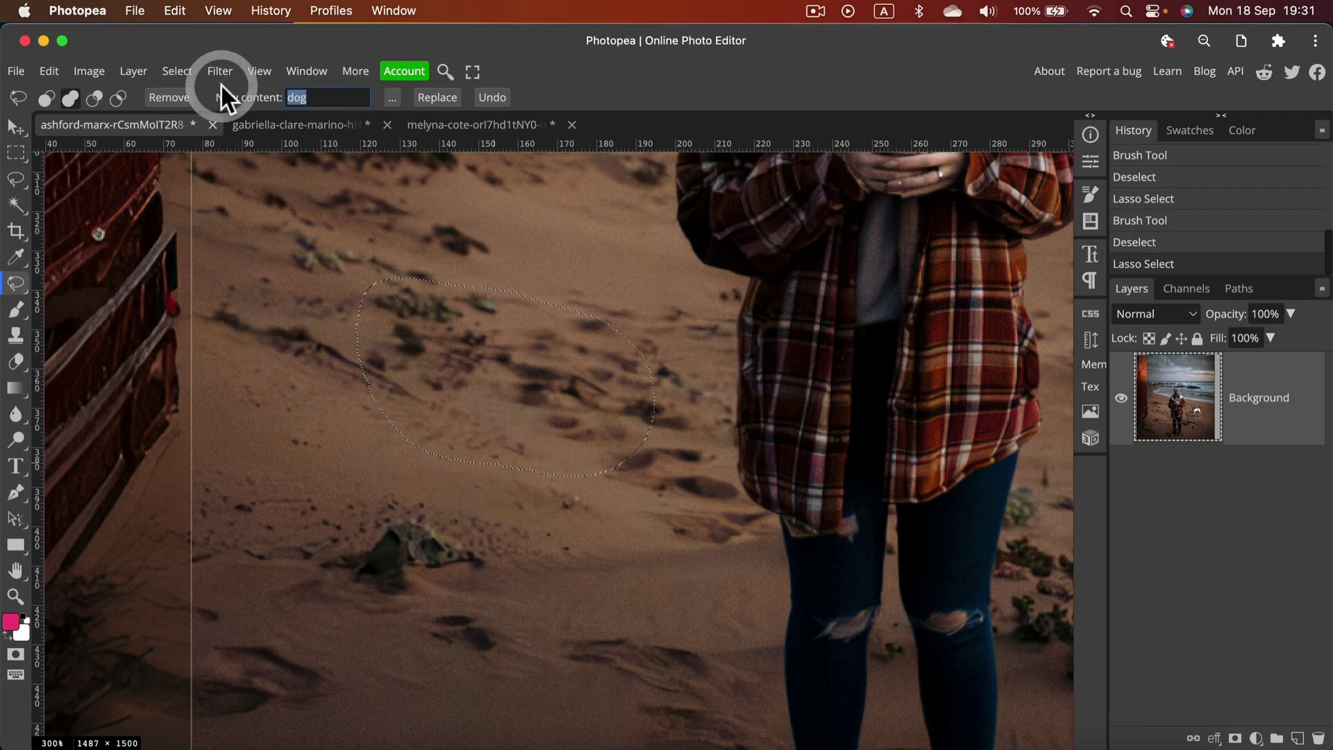
pyautogui.write('cat')
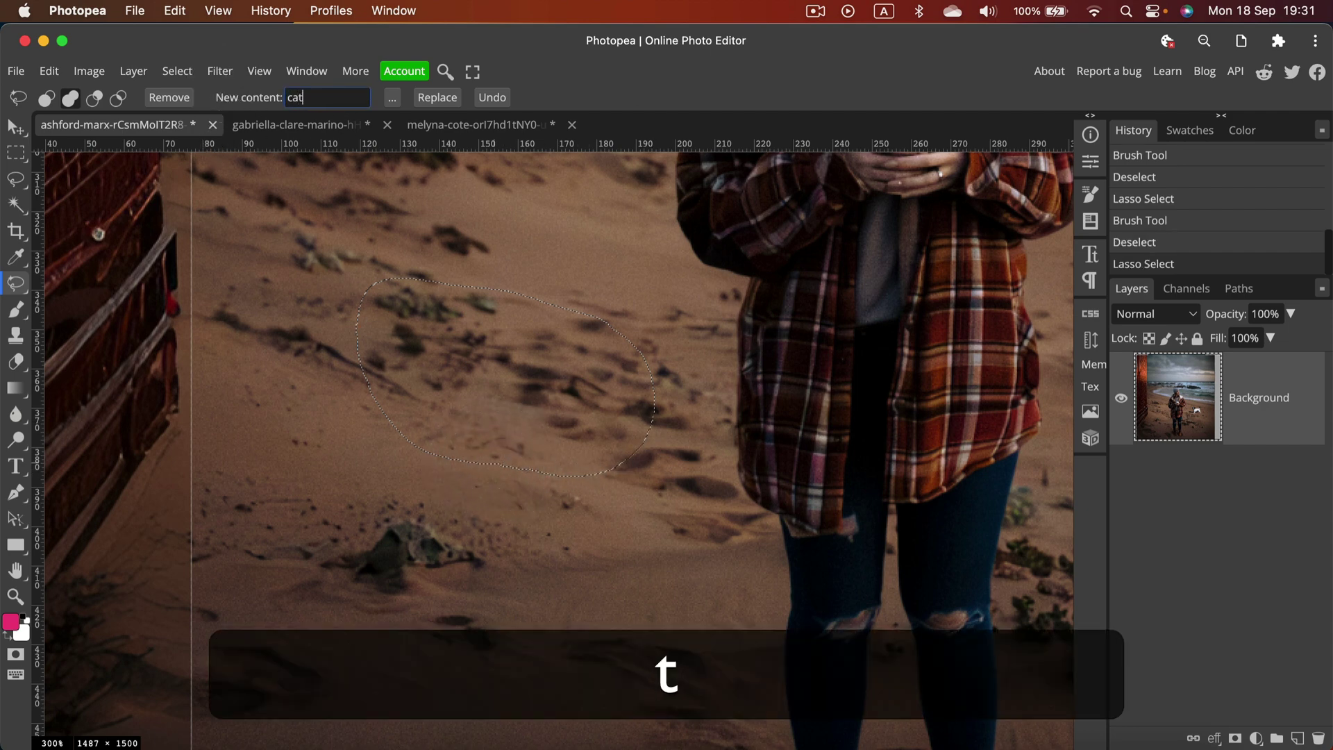
pyautogui.click(437, 96)
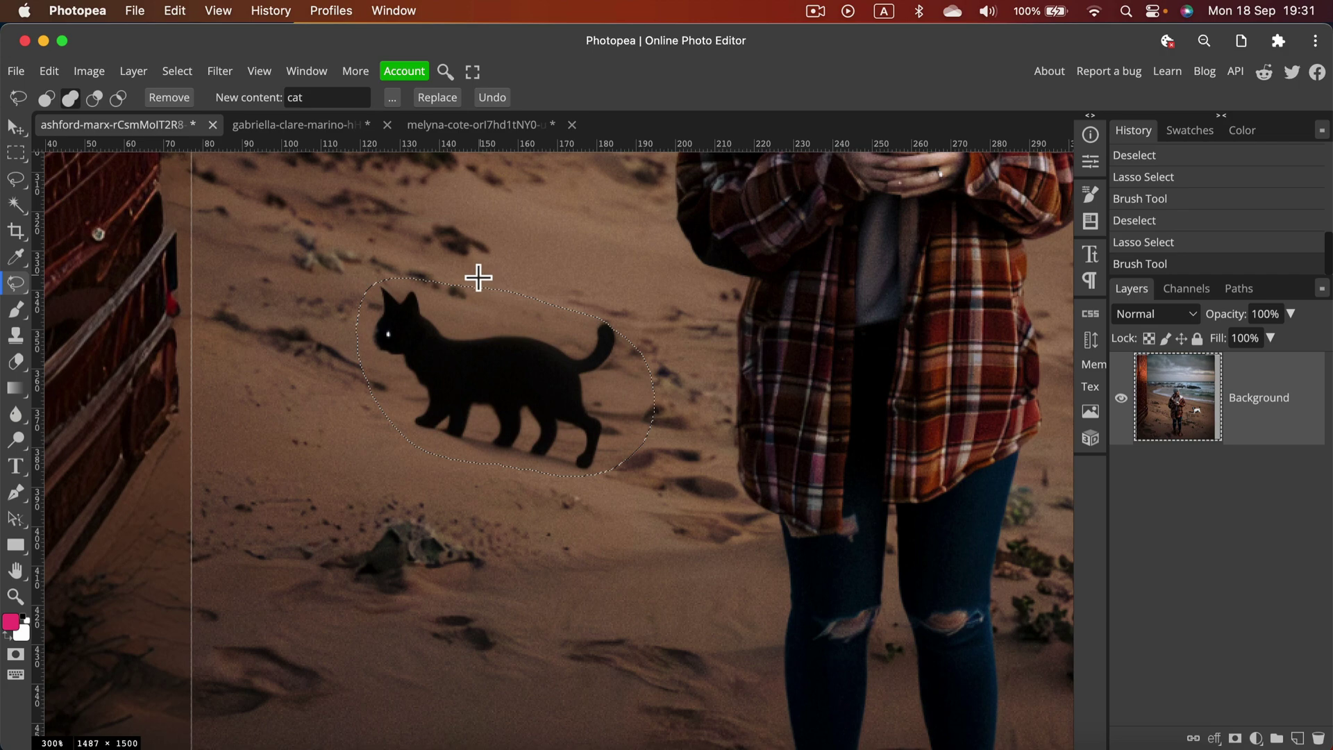
# Deselect and zoom out to view the photo, then undo to restore the cat's selection.
pyautogui.press('super+d')
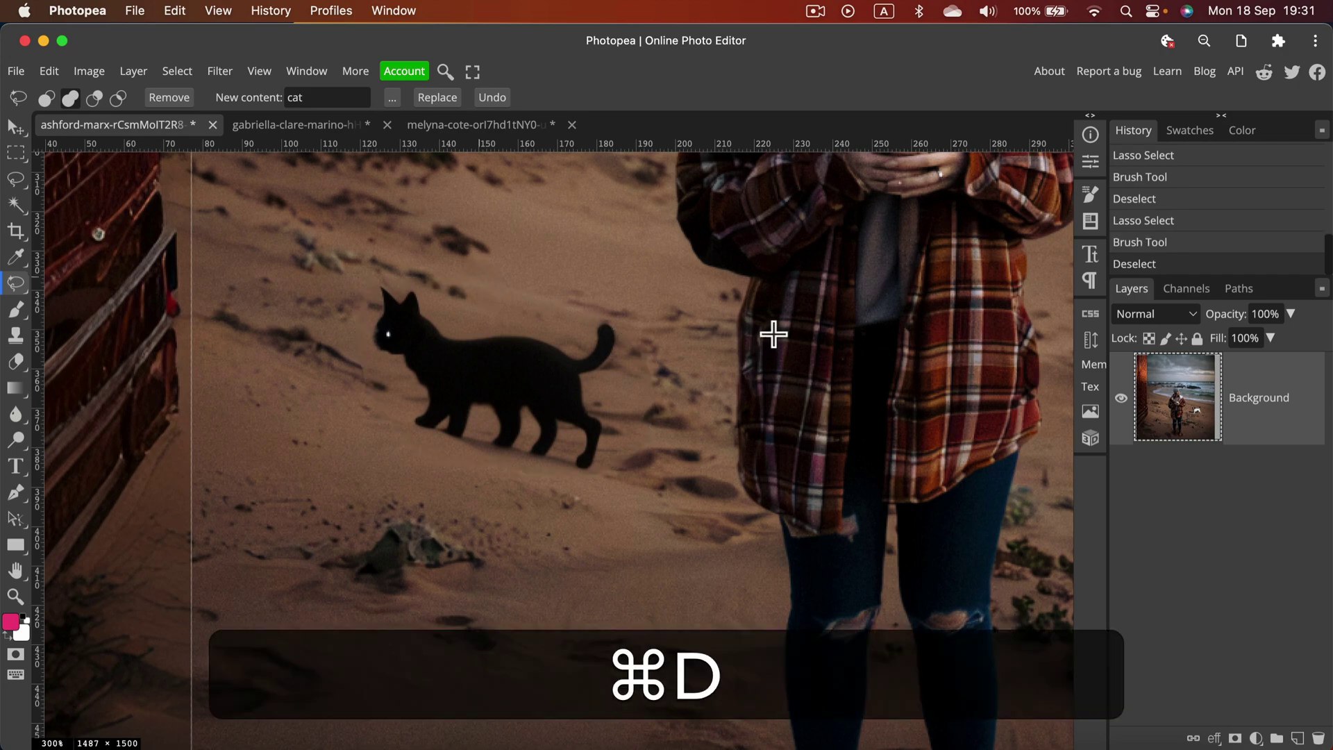
pyautogui.press('super+minus')
pyautogui.press('super+minus')
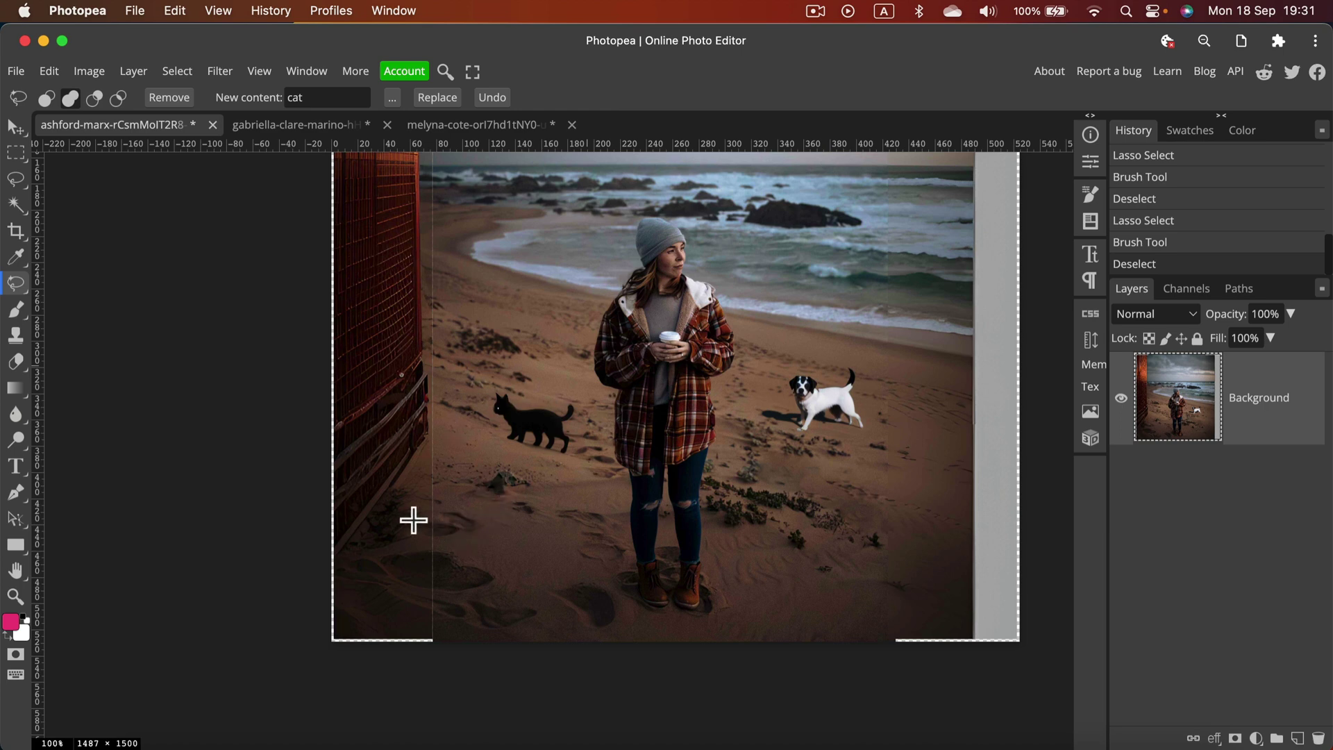
pyautogui.scroll(3, 413, 520)
pyautogui.scroll(-4, 414, 520)
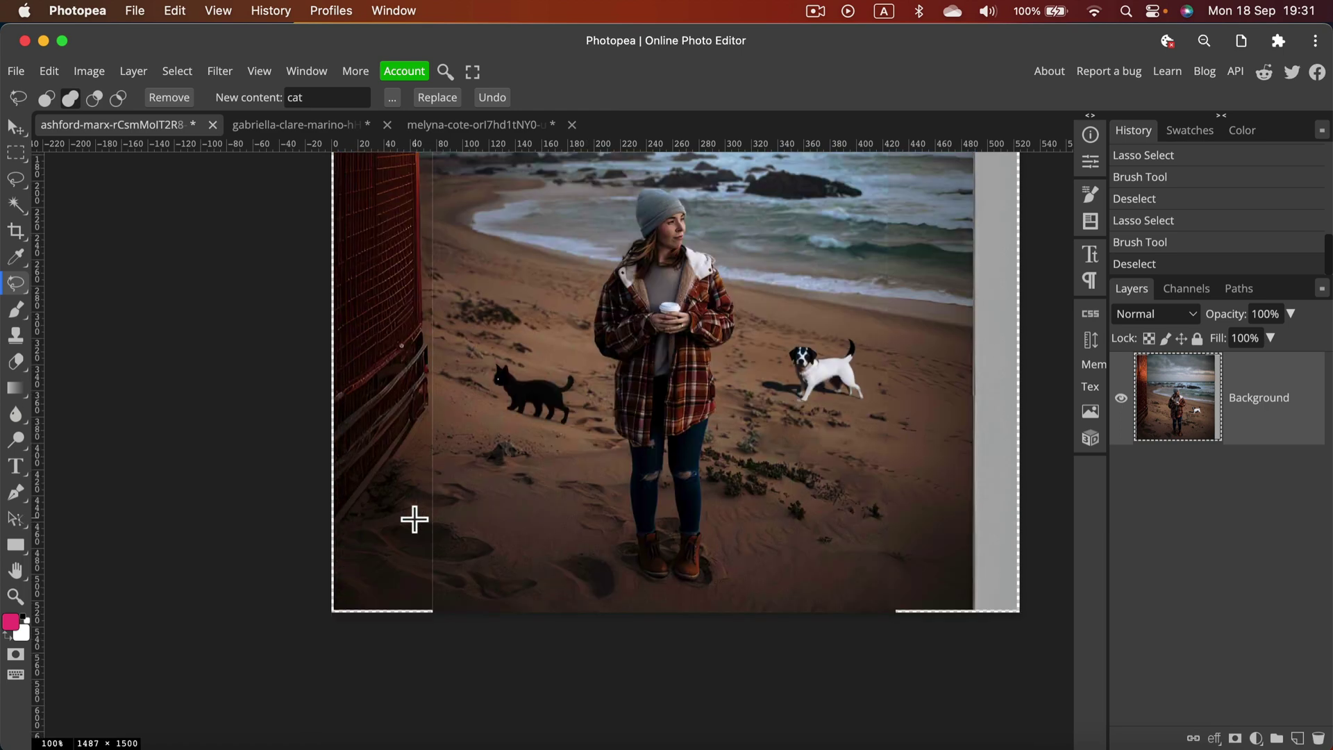
pyautogui.press('super+z')
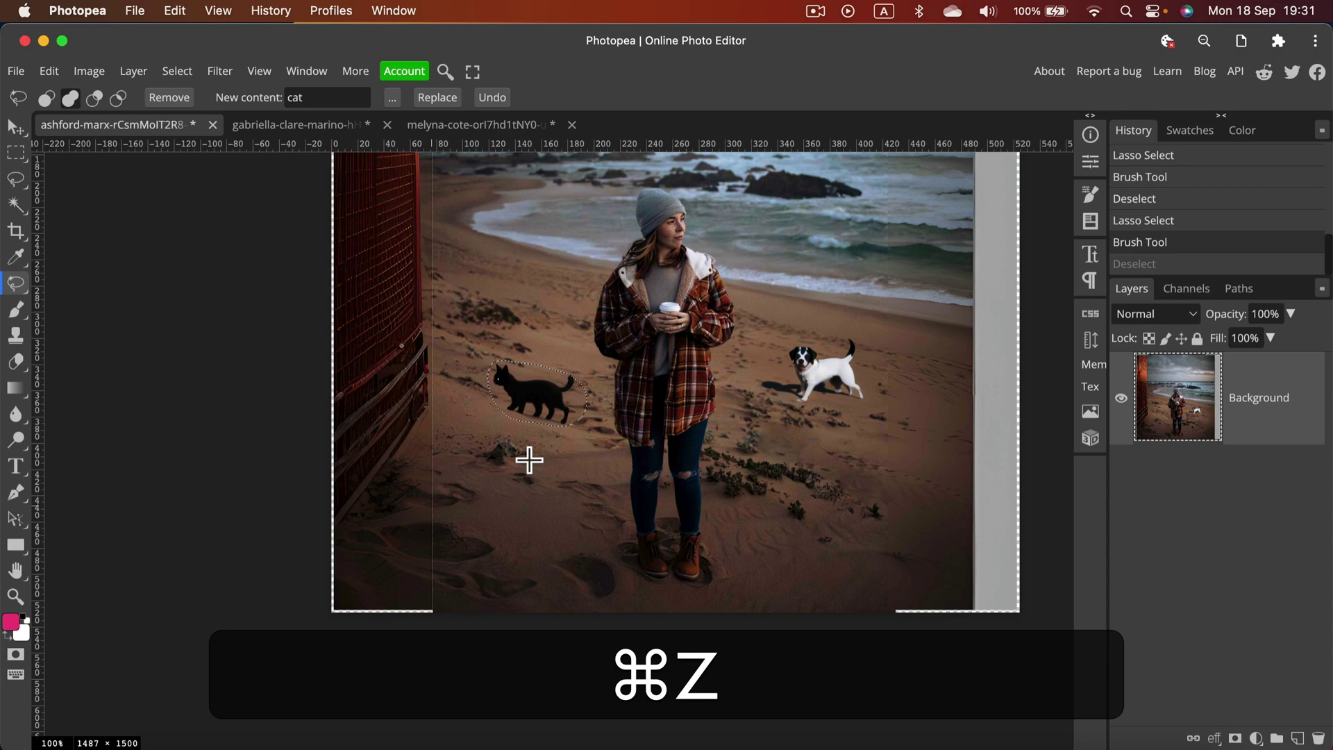
pyautogui.press('super+equal')
pyautogui.press('super+equal')
# Regenerate the cat four more times until a black cat sits on the sand.
pyautogui.scroll(2, 607, 390)
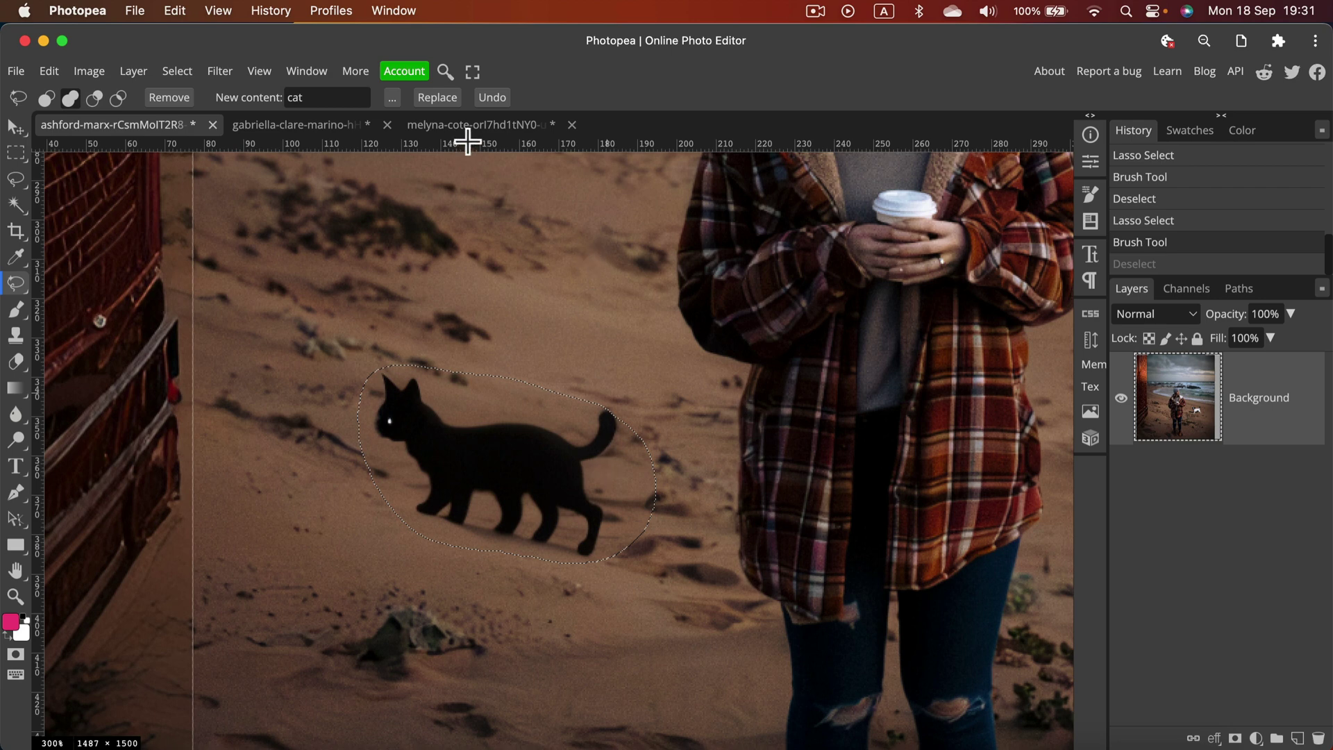
pyautogui.click(444, 100)
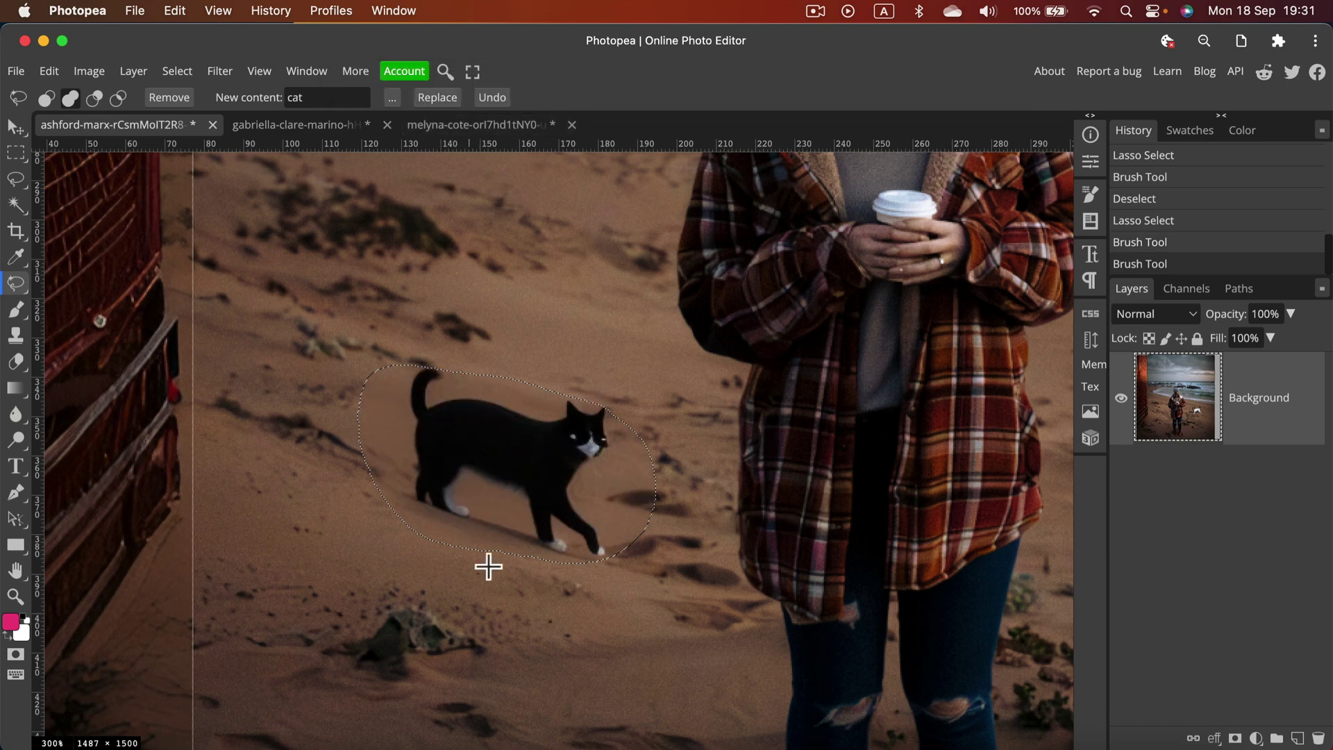
pyautogui.click(453, 97)
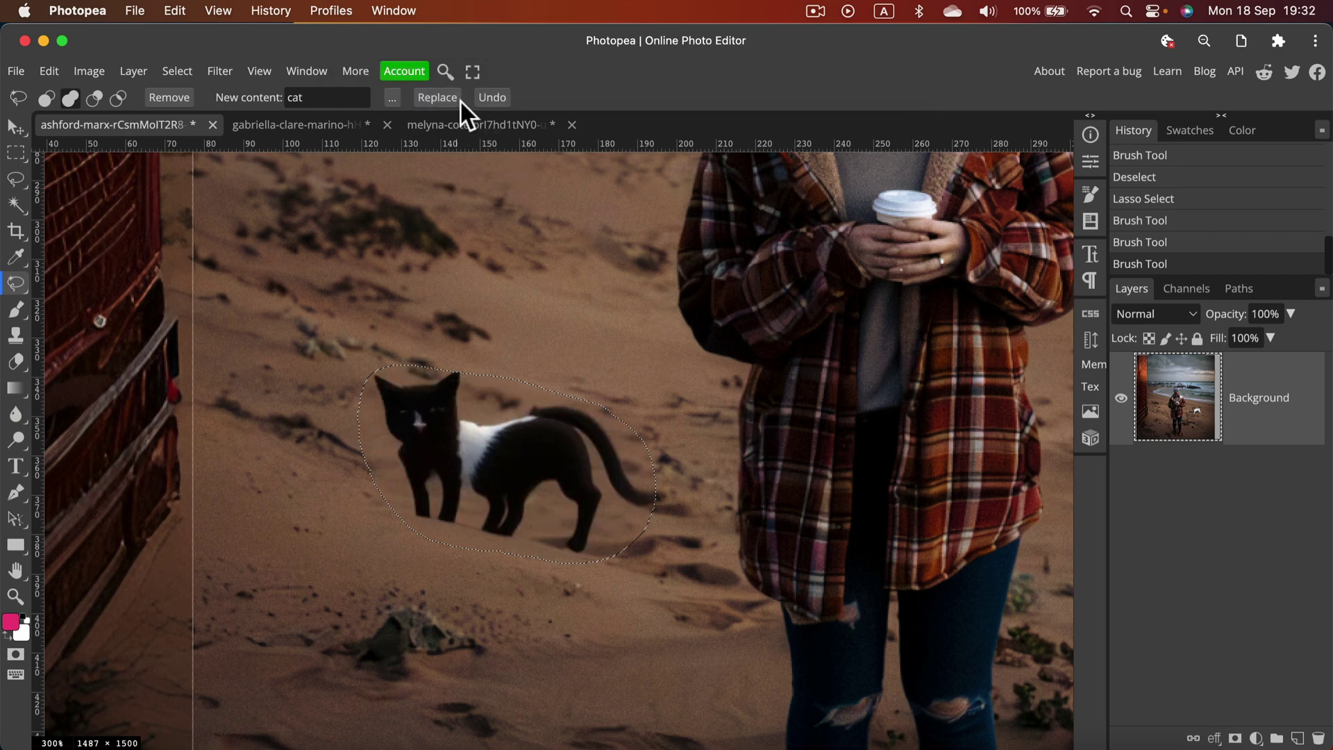
pyautogui.click(452, 97)
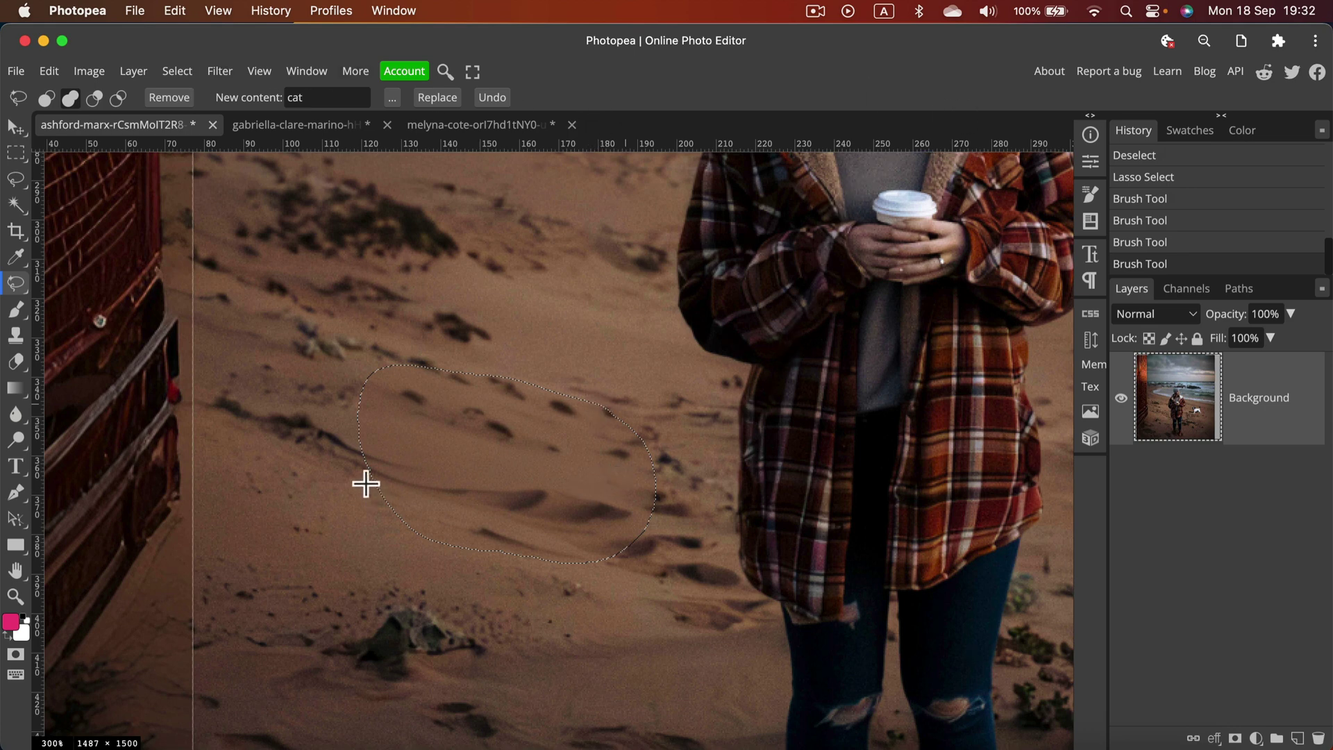
pyautogui.click(437, 97)
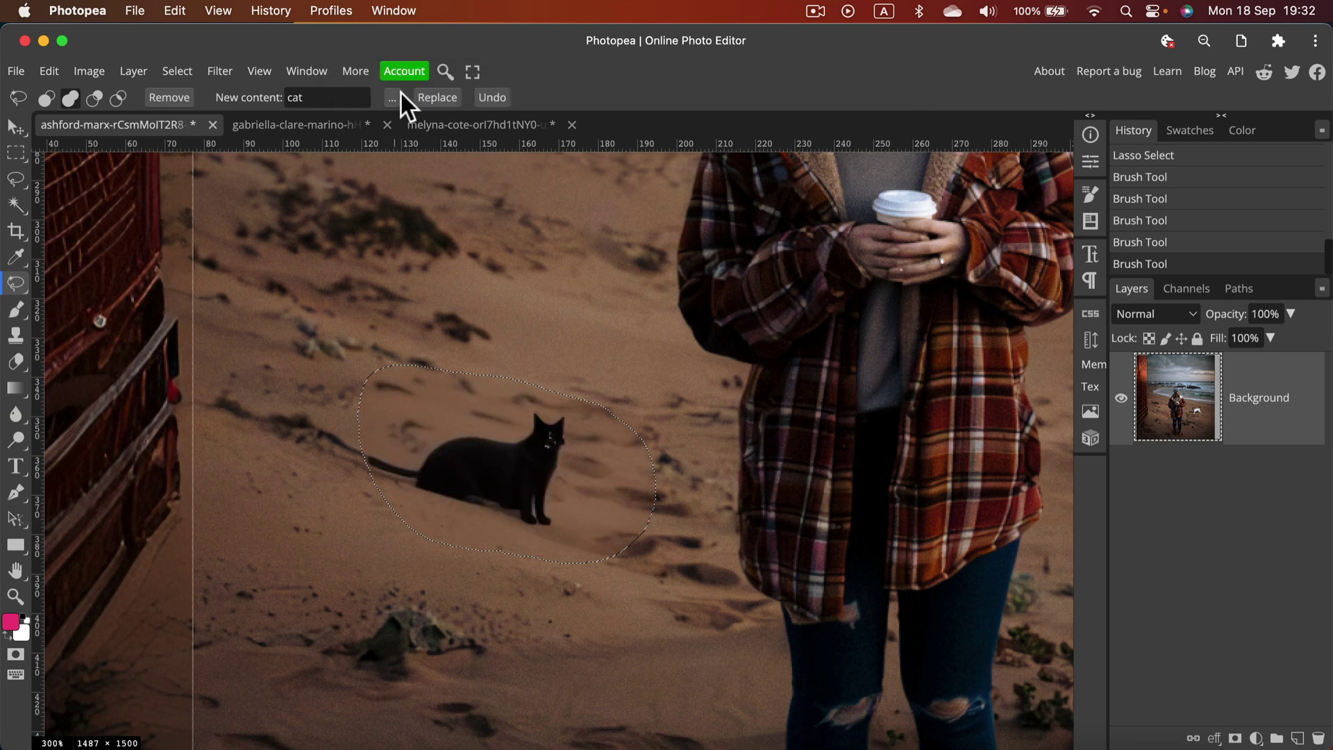
# Clear the selection and zoom out to show the dog and cat beside the woman.
pyautogui.press('super+d')
pyautogui.press('super+minus')
pyautogui.press('super+minus')
pyautogui.press('super+minus')
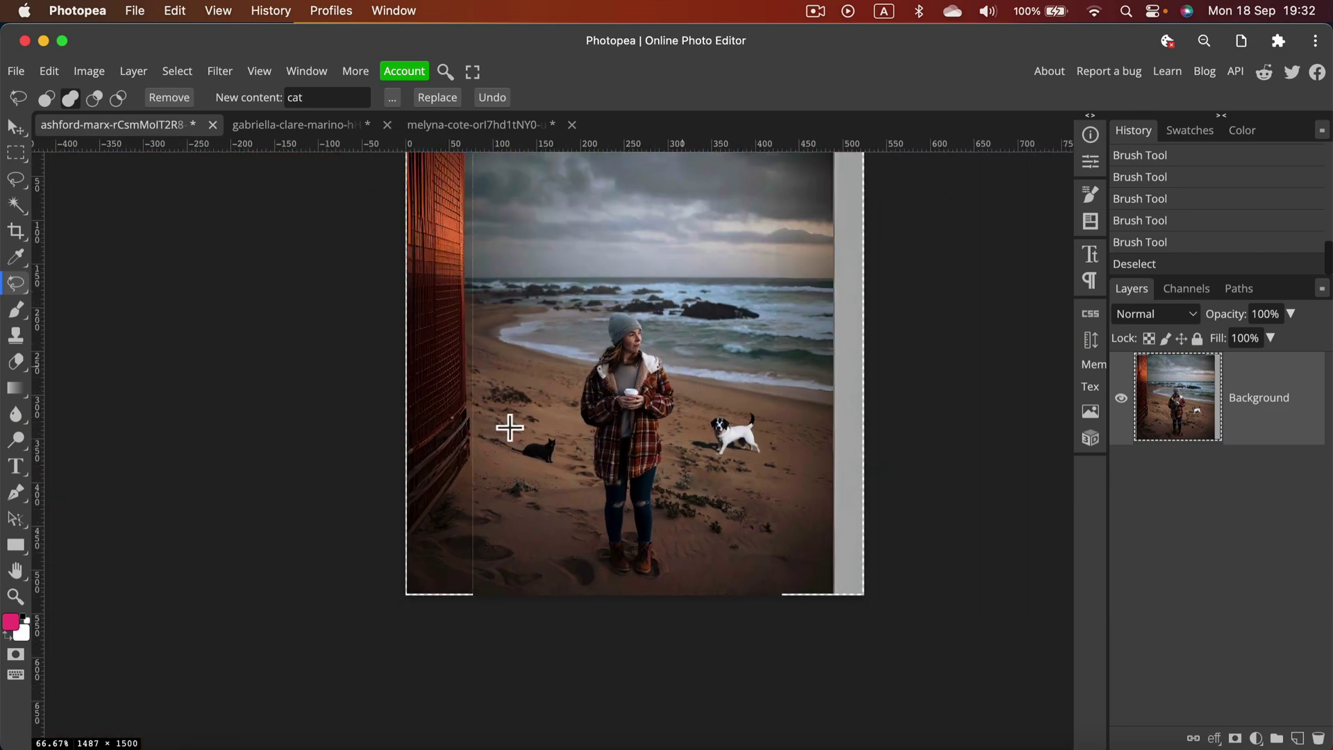
pyautogui.scroll(2, 548, 521)
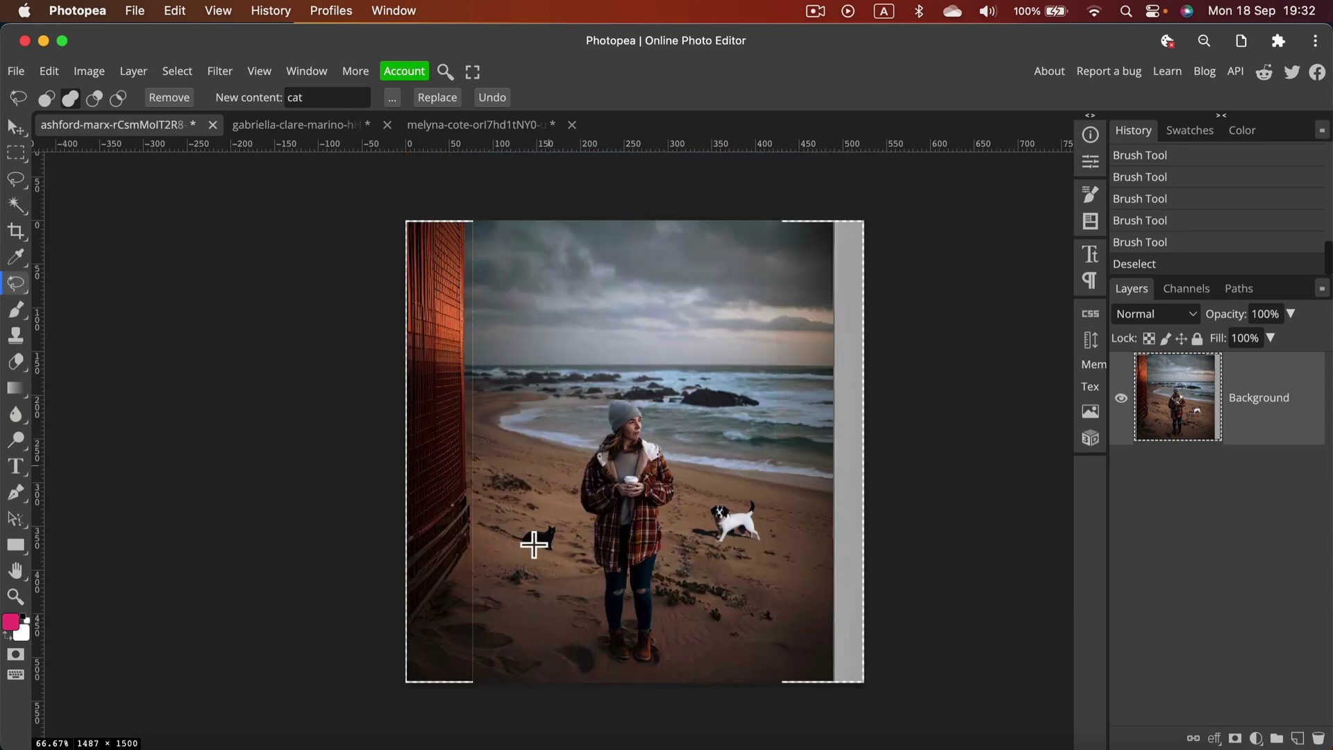
pyautogui.scroll(-3, 737, 530)
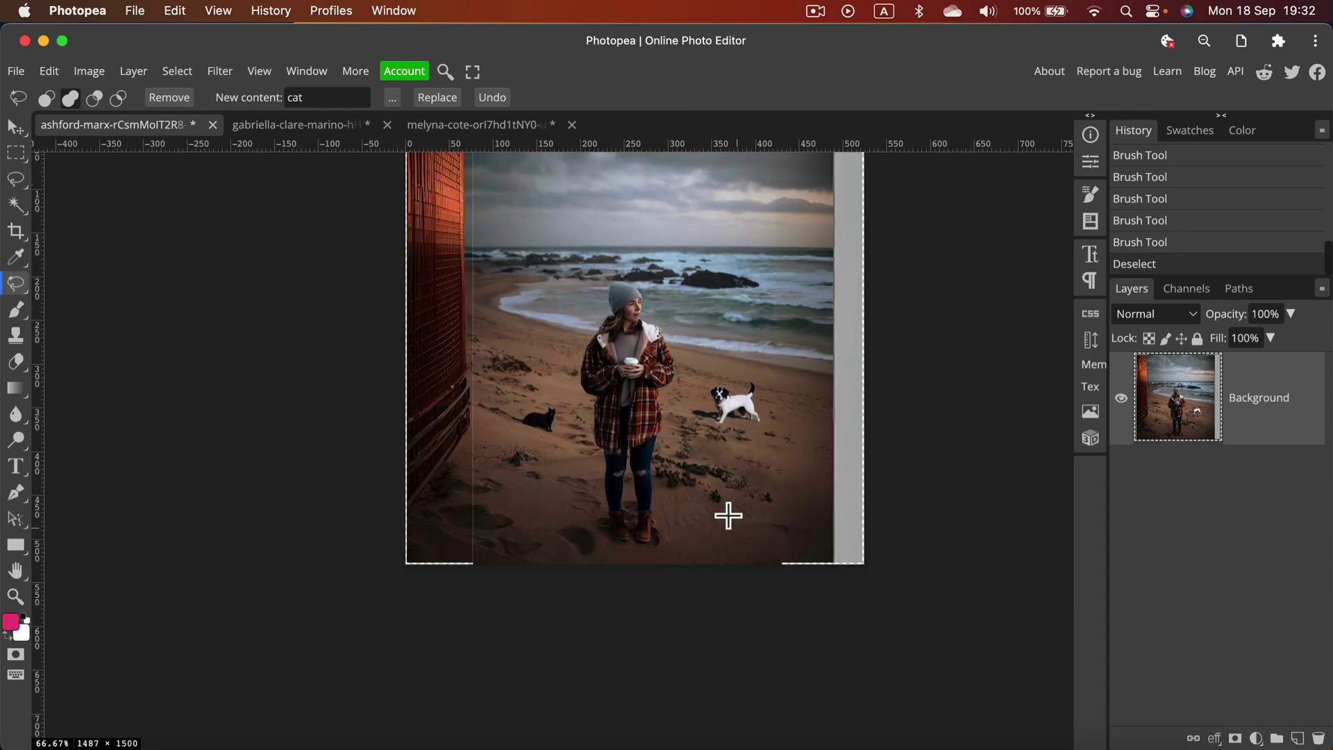
pyautogui.scroll(2, 729, 515)
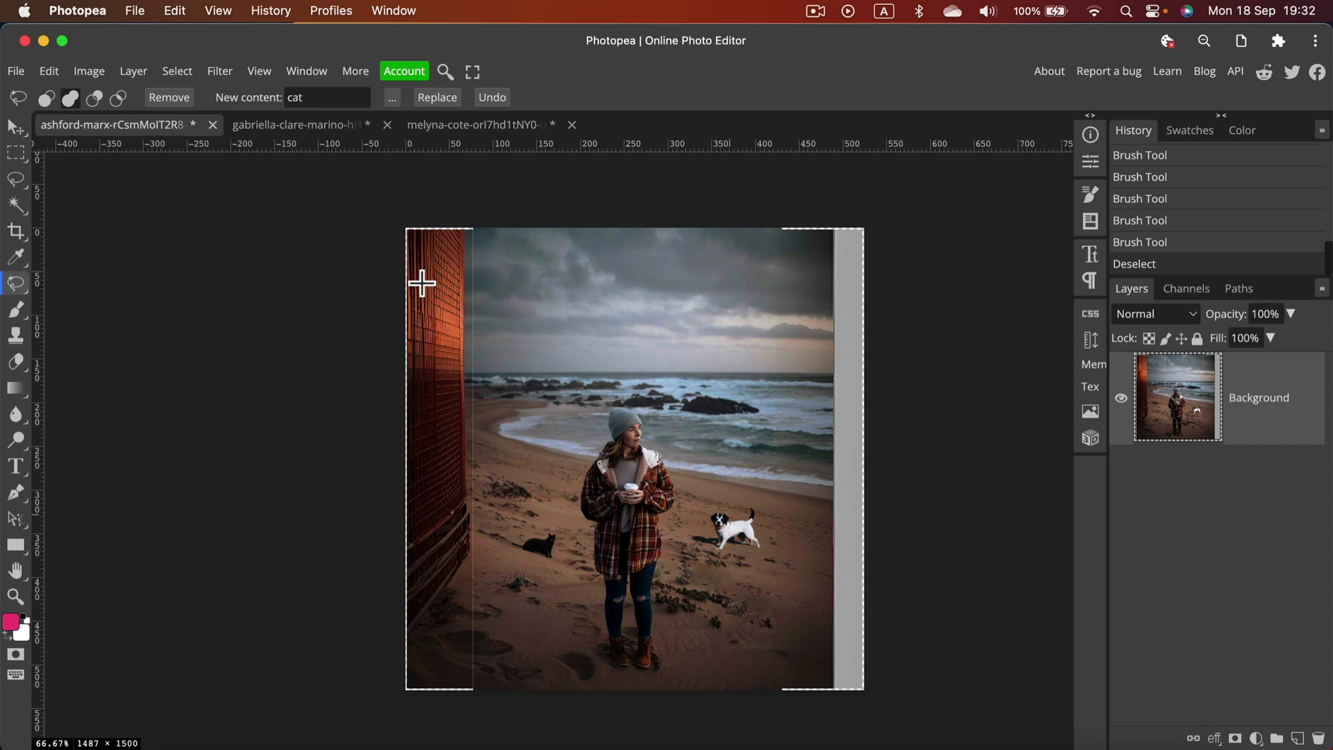
# Close the beach photo without saving and view the 1000 × 1500 street photo.
pyautogui.click(213, 124)
pyautogui.click(806, 163)
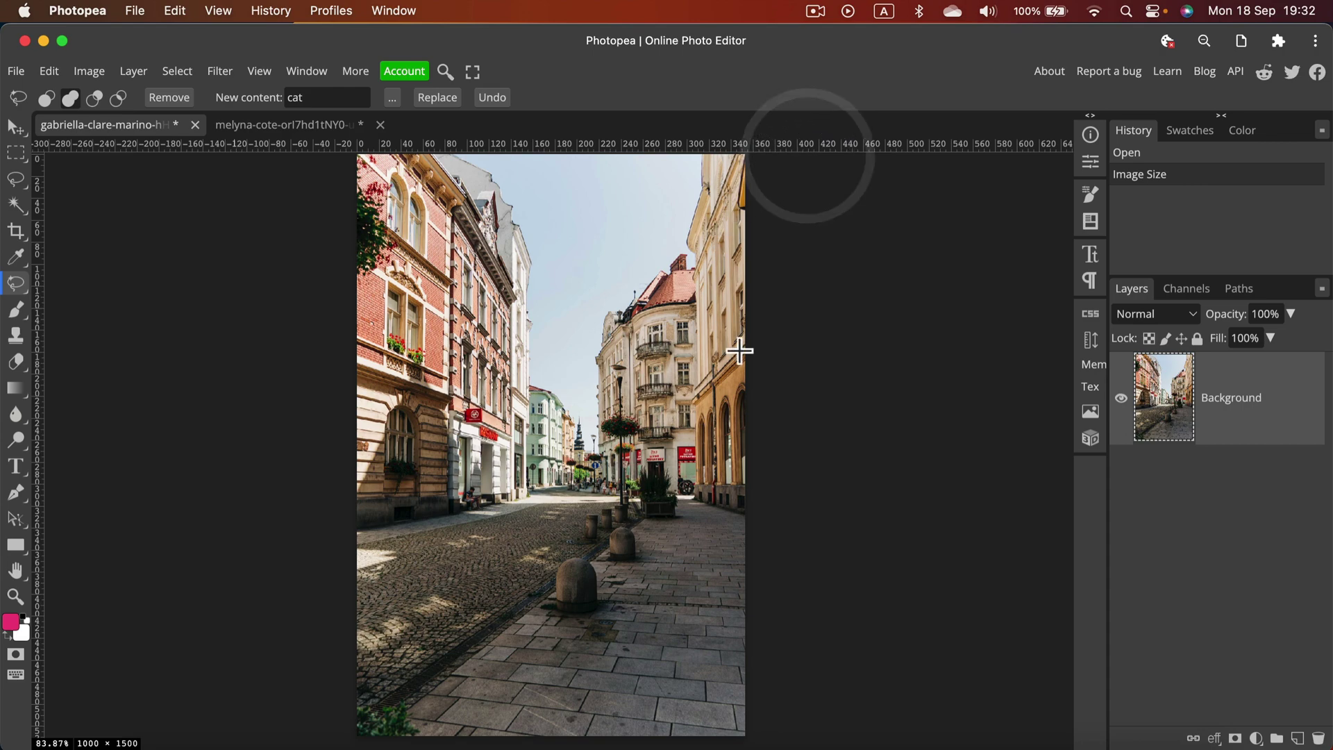
pyautogui.scroll(-2, 758, 375)
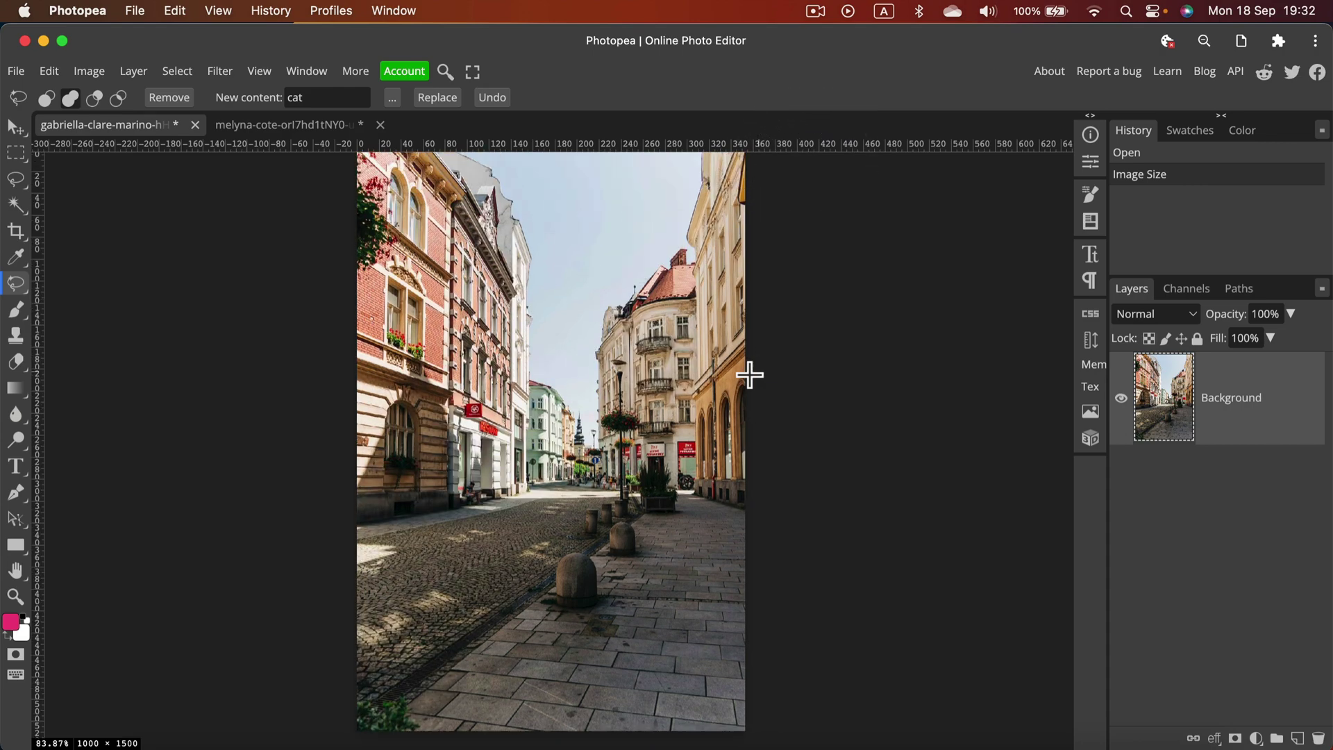
pyautogui.press('super+equal')
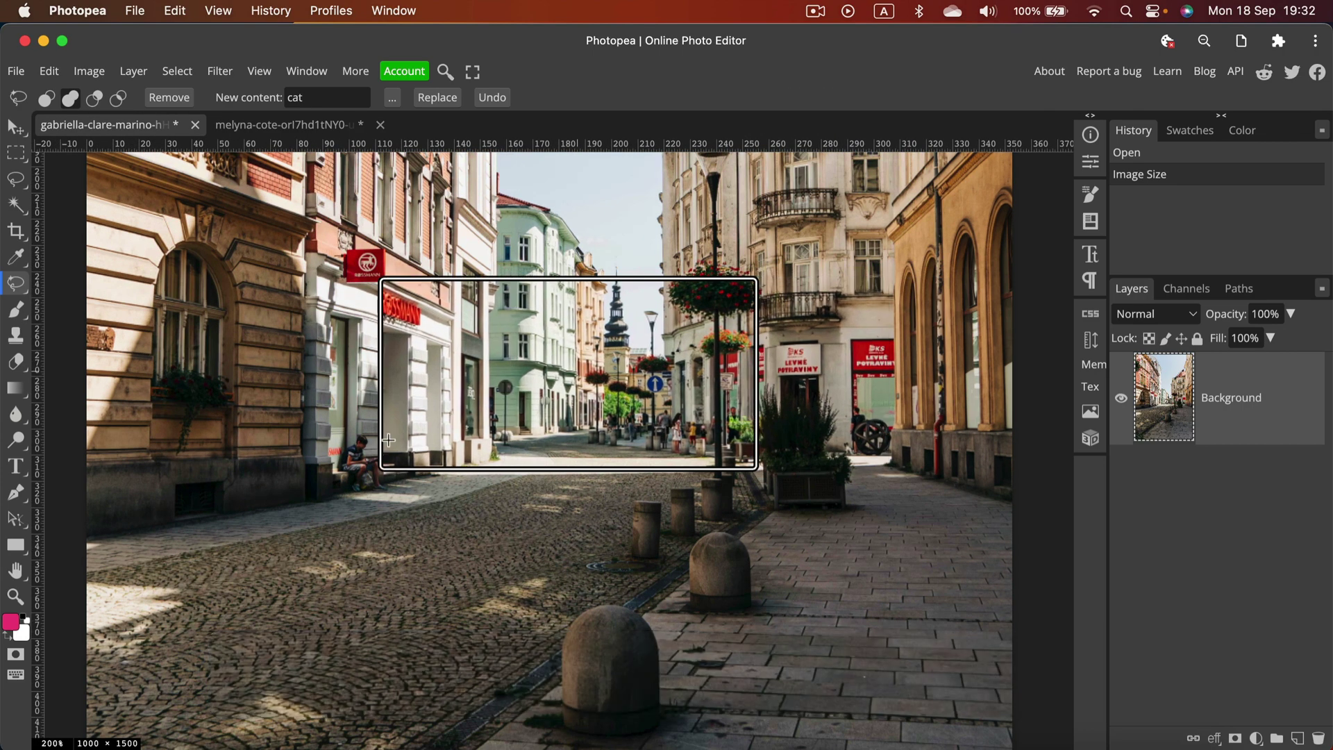
pyautogui.scroll(3, 390, 430)
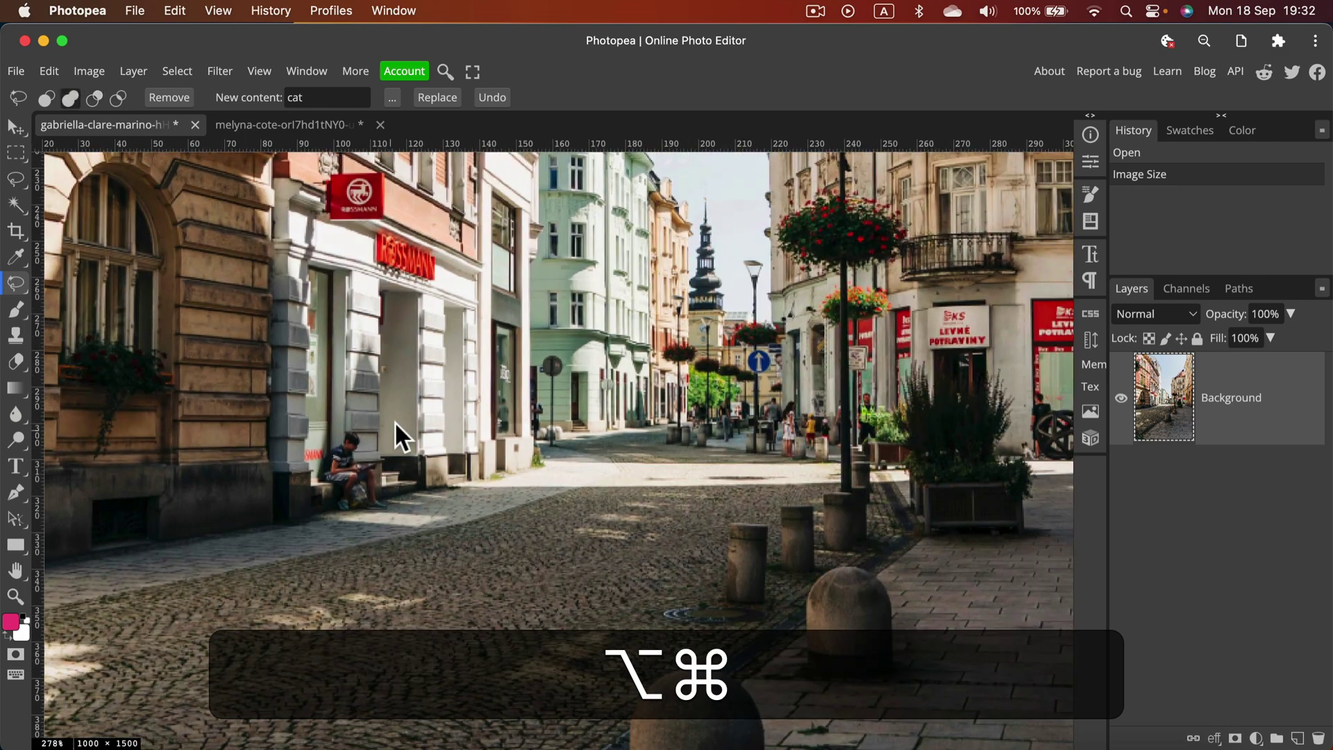
pyautogui.press('super+minus')
pyautogui.press('super+minus')
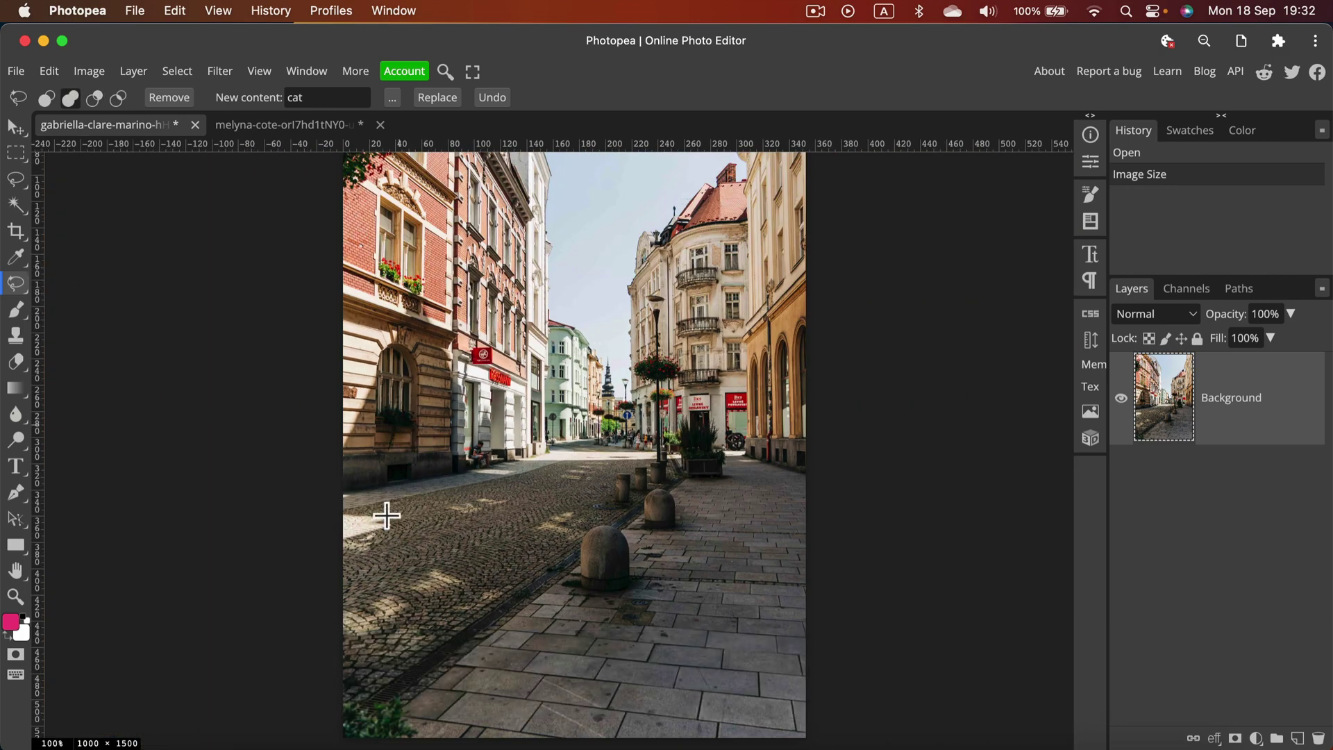
# Lasso a patch of cobbled street at lower left and set the prompt to 'car'.
pyautogui.moveTo(419, 488)
pyautogui.mouseDown()
pyautogui.moveTo(577, 459)
pyautogui.moveTo(598, 480)
pyautogui.moveTo(526, 584)
pyautogui.moveTo(428, 632)
pyautogui.moveTo(373, 595)
pyautogui.moveTo(360, 532)
pyautogui.moveTo(389, 495)
pyautogui.mouseUp()
pyautogui.click(298, 97)
pyautogui.write('cat')
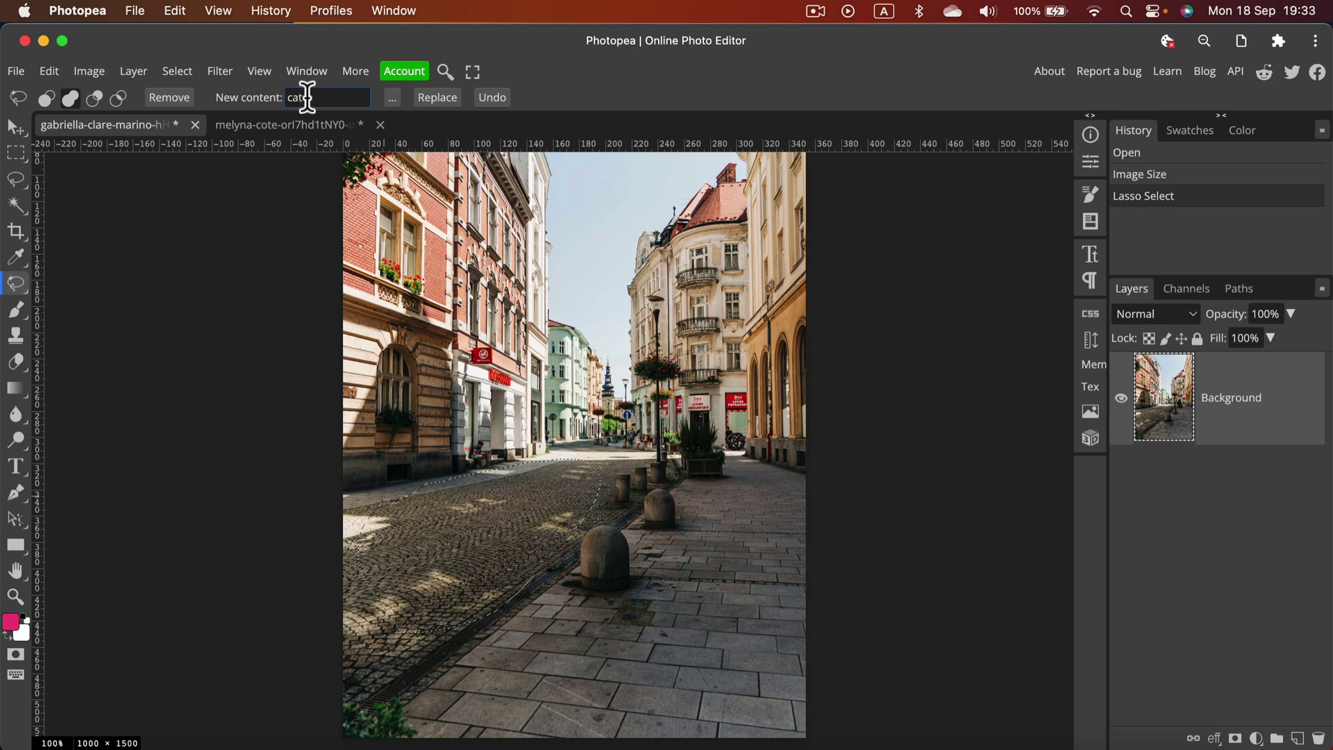
pyautogui.write('car')
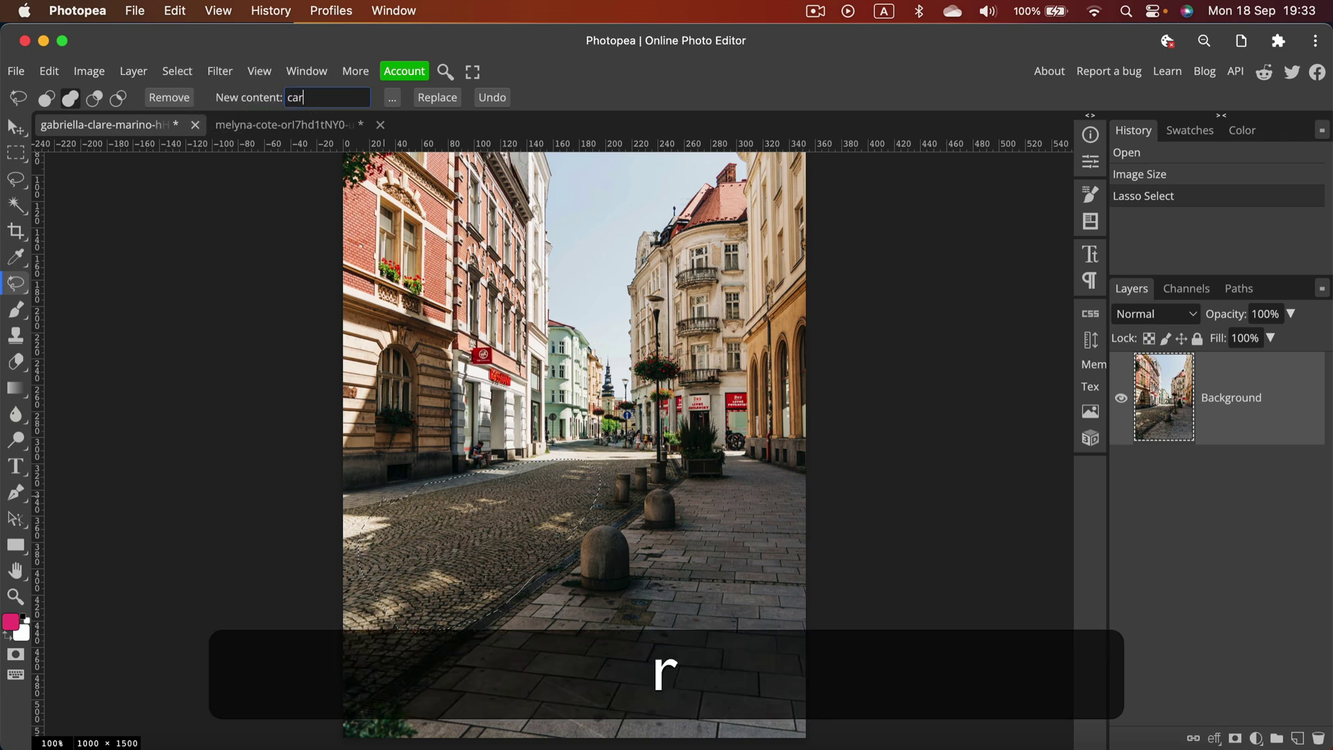
pyautogui.press('Return')
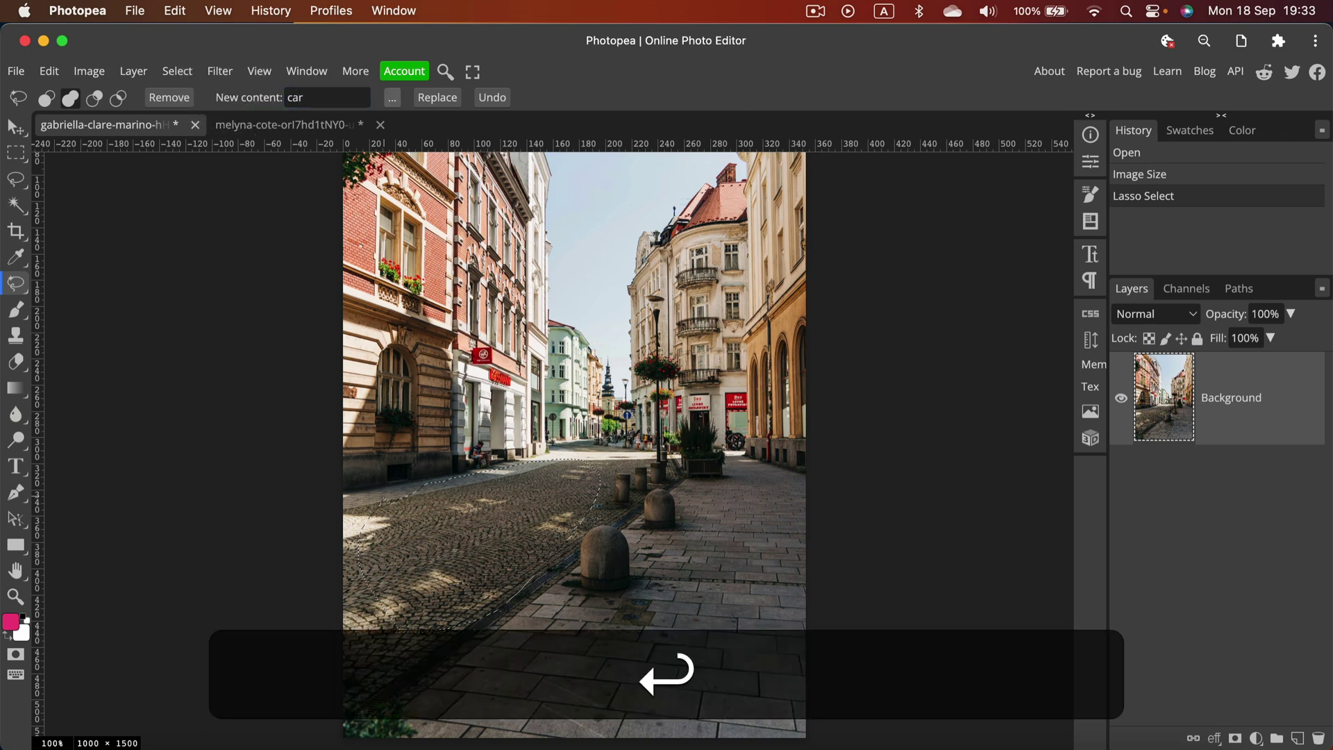
# Generate a car in the outlined street patch and clear the selection.
pyautogui.click(452, 99)
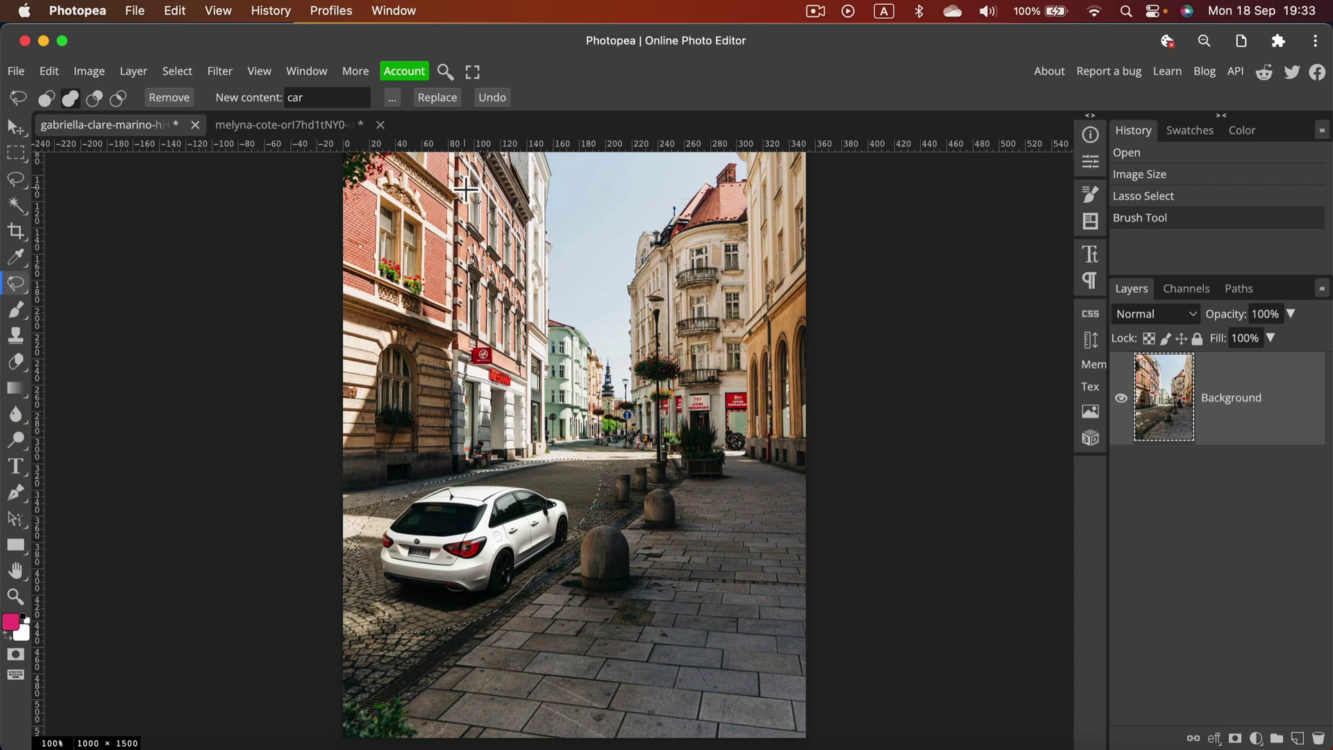
pyautogui.press('super+d')
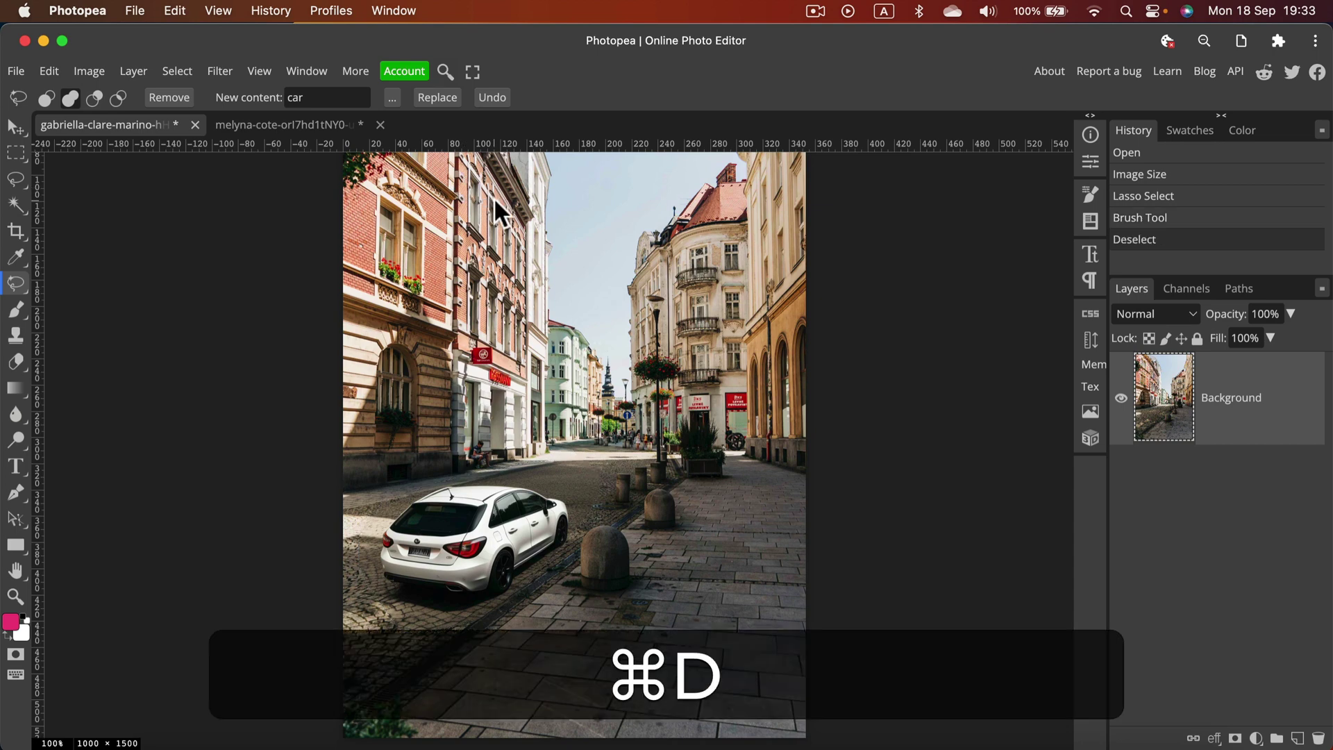
pyautogui.press('super+equal')
pyautogui.press('super+equal')
pyautogui.press('super+equal')
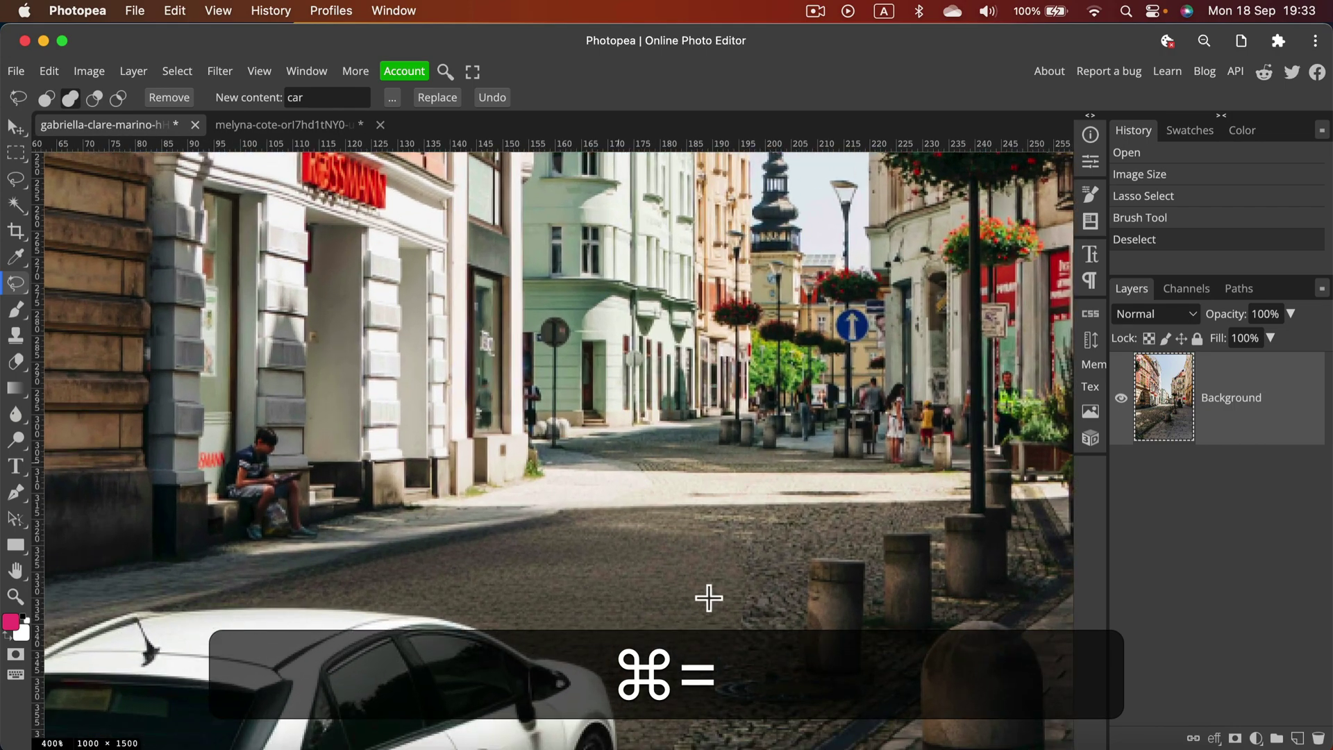
# Inspect the generated white car up close, then zoom back out to the whole photo.
pyautogui.moveTo(586, 661); pyautogui.dragTo(917, 408)
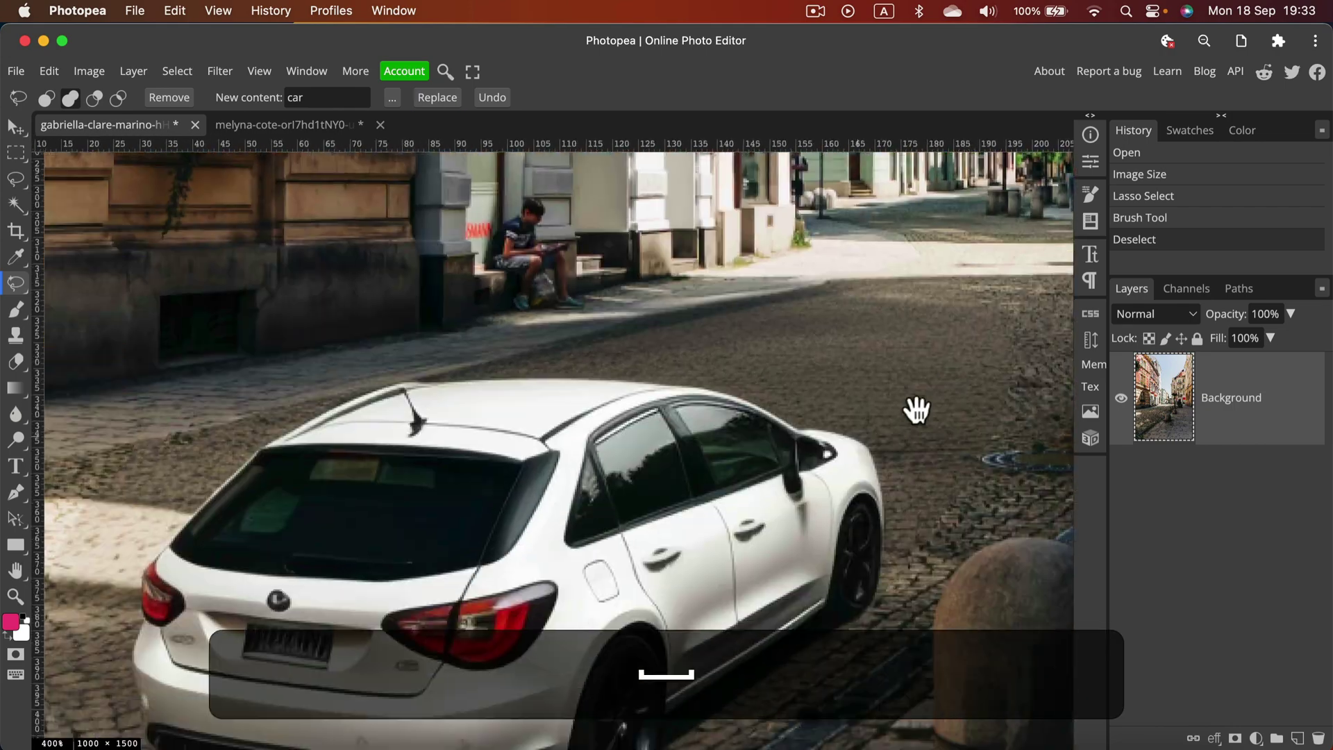
pyautogui.moveTo(771, 548); pyautogui.dragTo(746, 290)
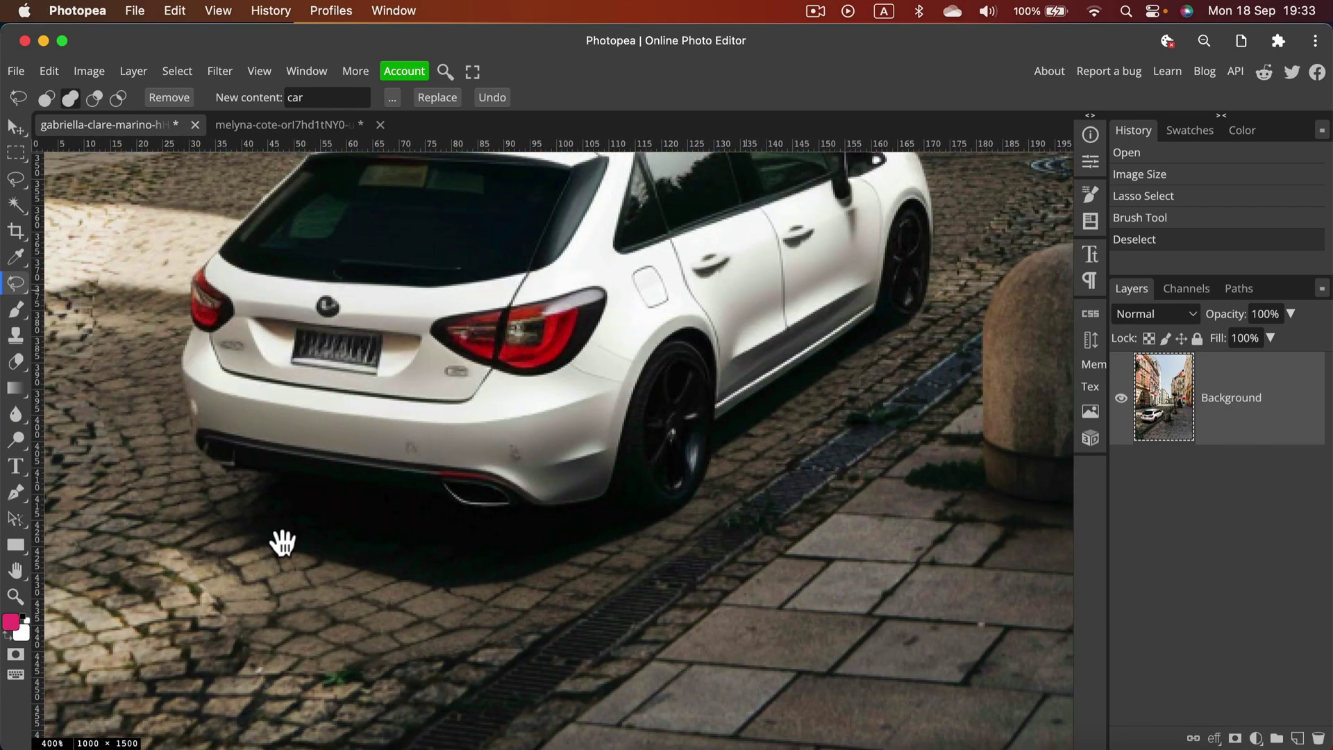
pyautogui.press('space')
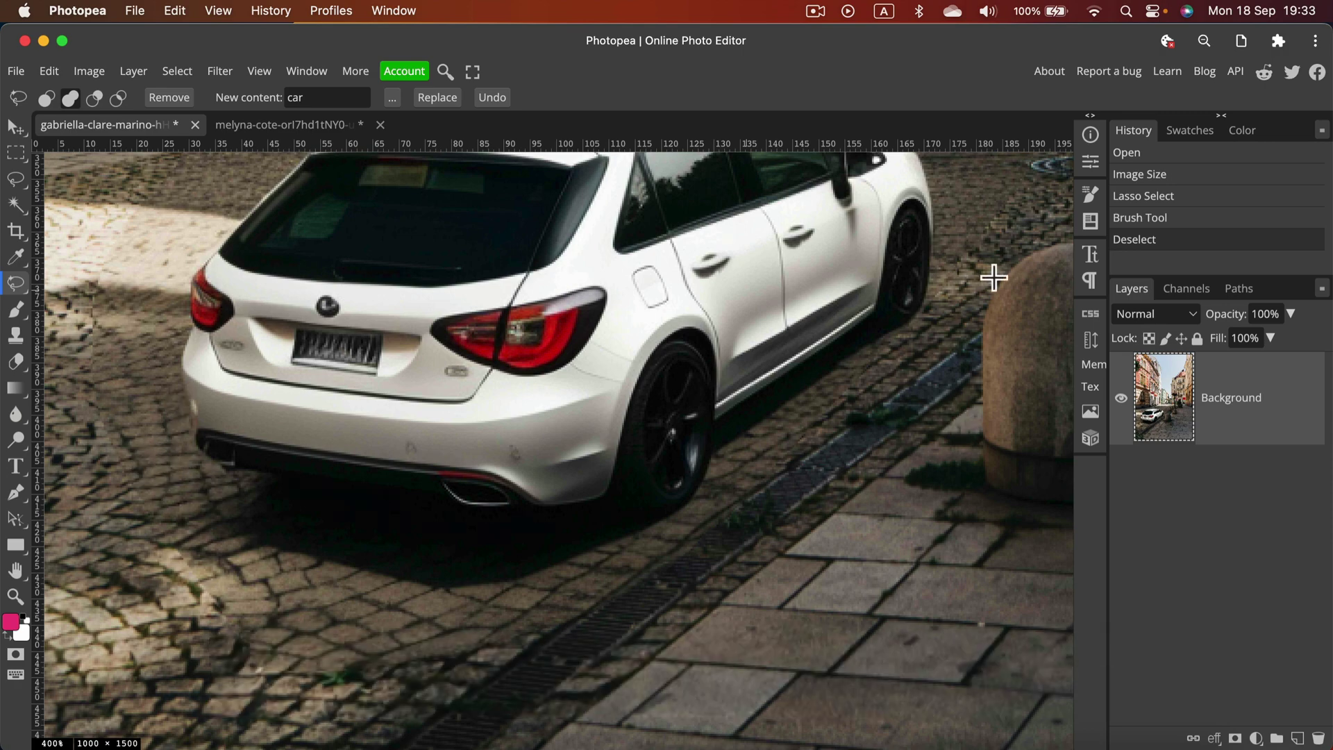
pyautogui.press('space')
pyautogui.moveTo(453, 486); pyautogui.dragTo(783, 529)
pyautogui.moveTo(495, 400); pyautogui.dragTo(491, 491)
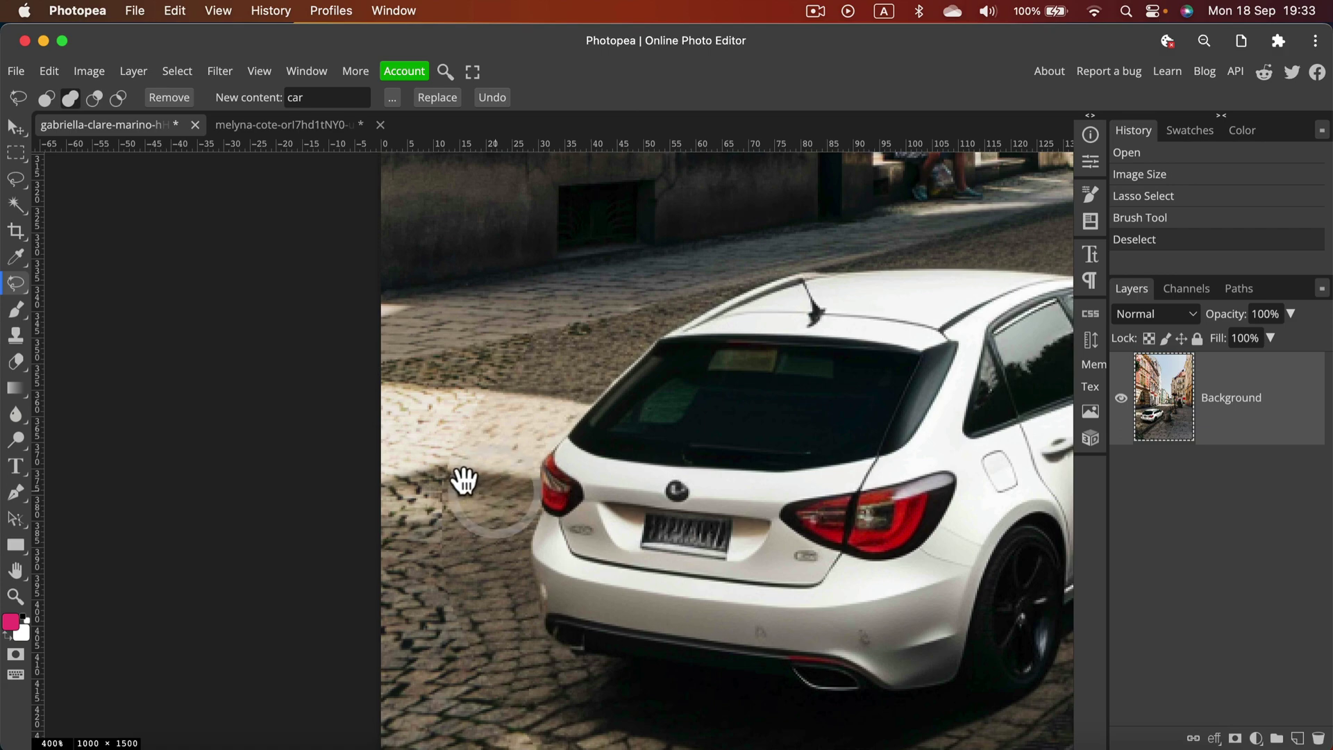
pyautogui.press('space')
pyautogui.moveTo(785, 334); pyautogui.dragTo(389, 425)
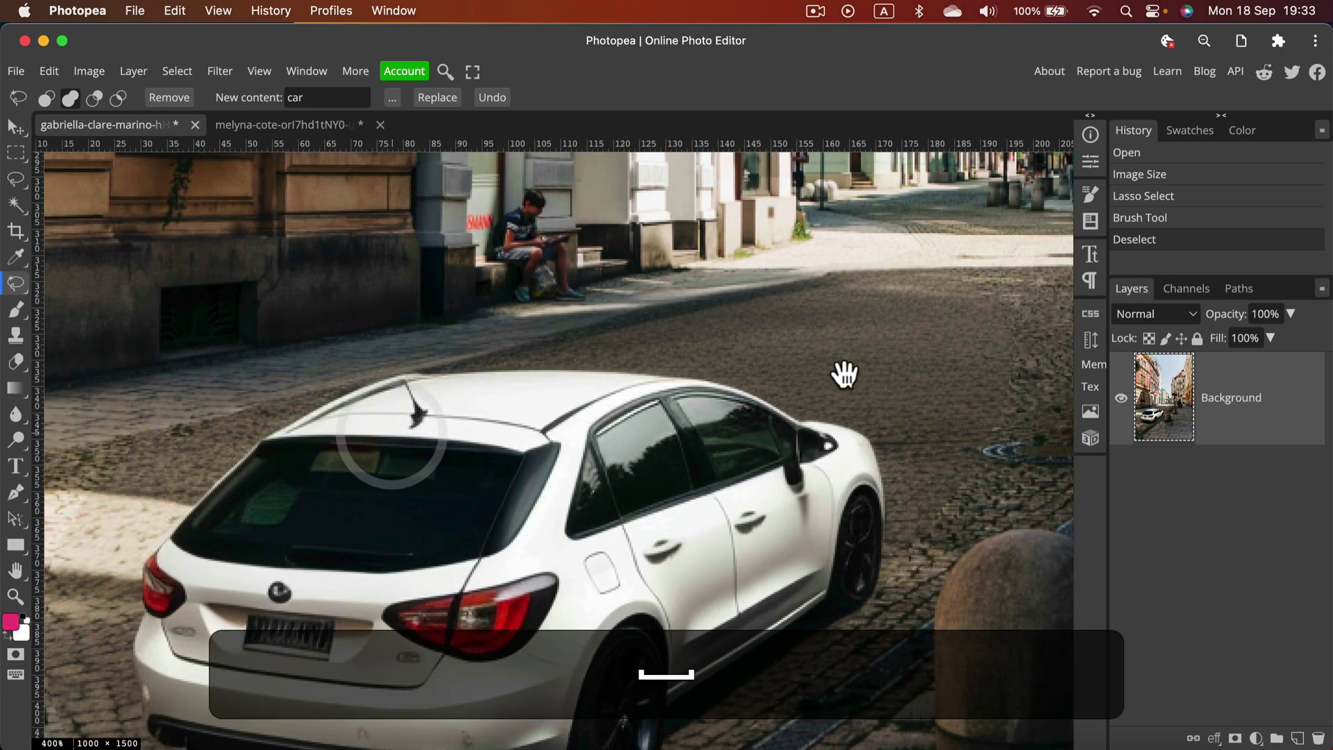
pyautogui.moveTo(842, 372); pyautogui.dragTo(535, 357)
pyautogui.press('super+minus')
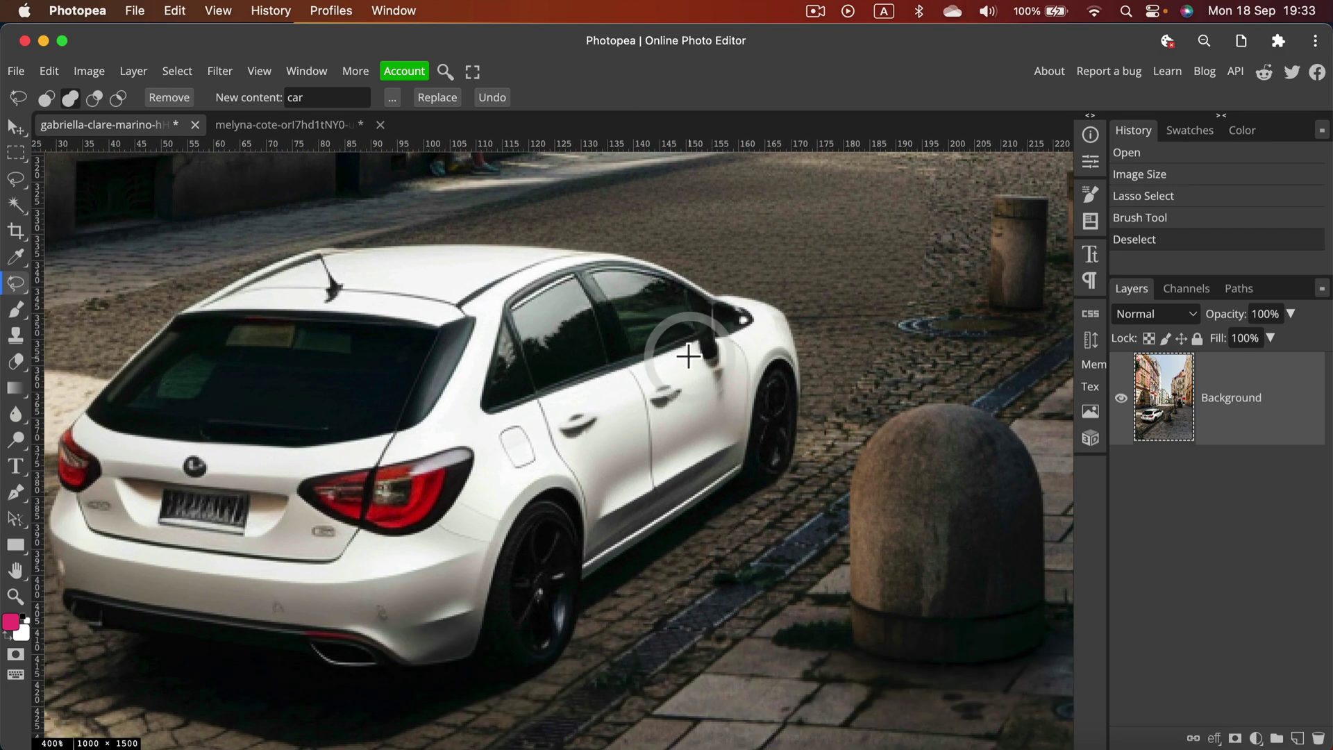
pyautogui.press('super+minus')
pyautogui.press('super+minus')
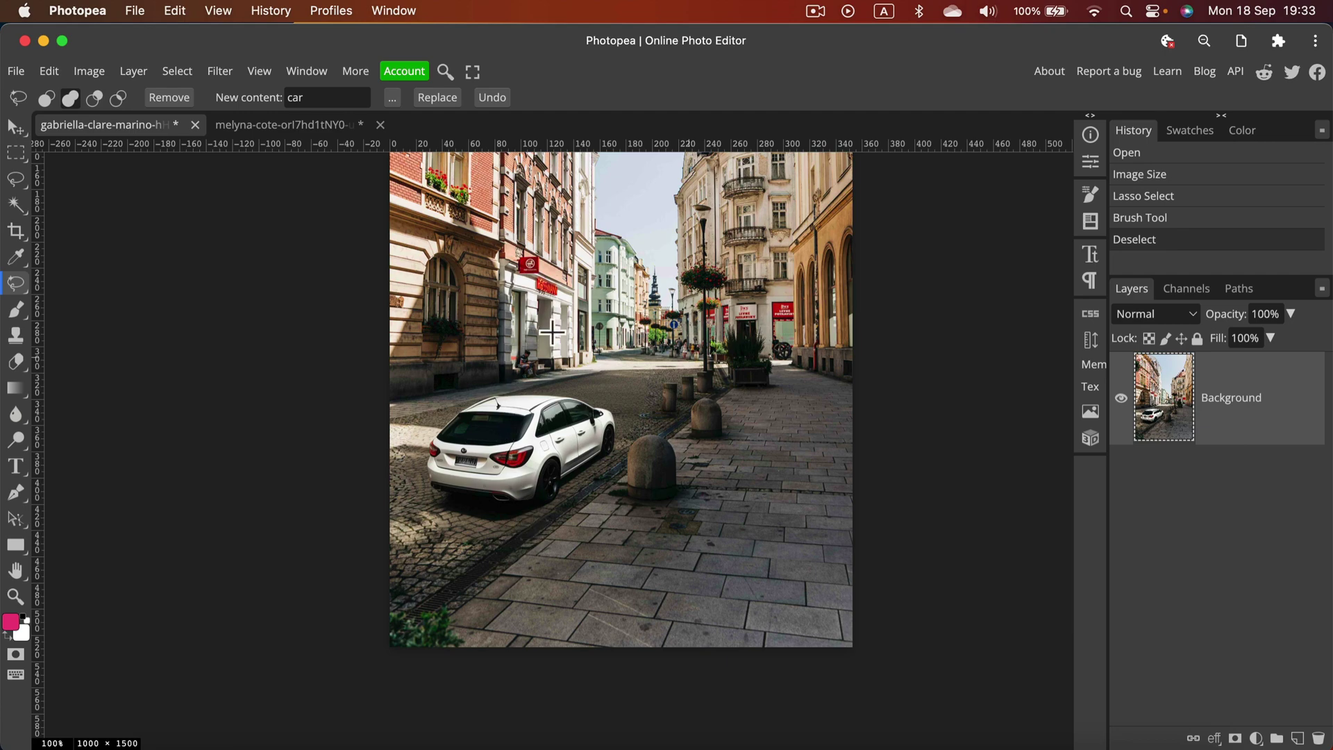
# Lasso a patch of sky between the rooftops and generate 'cloud' there.
pyautogui.press('space')
pyautogui.moveTo(643, 333); pyautogui.dragTo(569, 410)
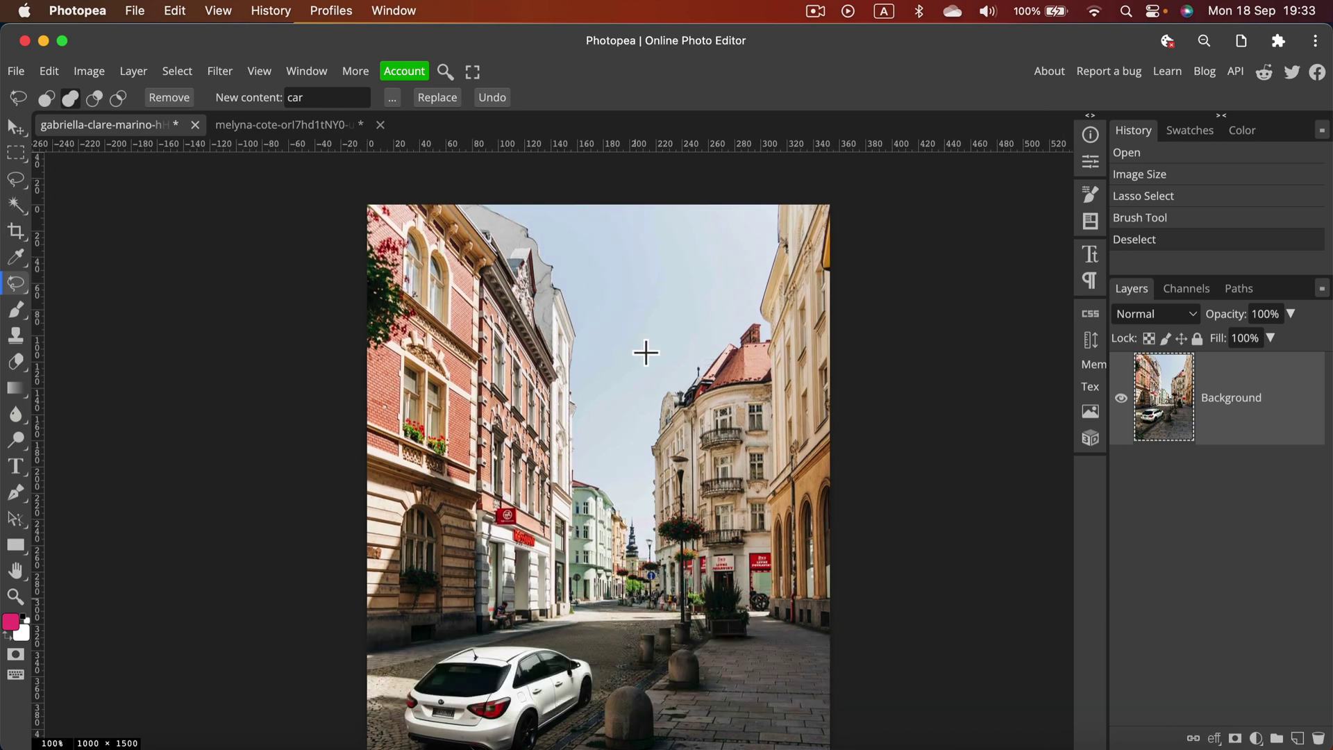
pyautogui.moveTo(651, 353)
pyautogui.mouseDown()
pyautogui.moveTo(631, 253)
pyautogui.moveTo(749, 232)
pyautogui.moveTo(735, 303)
pyautogui.moveTo(689, 354)
pyautogui.moveTo(661, 353)
pyautogui.mouseUp()
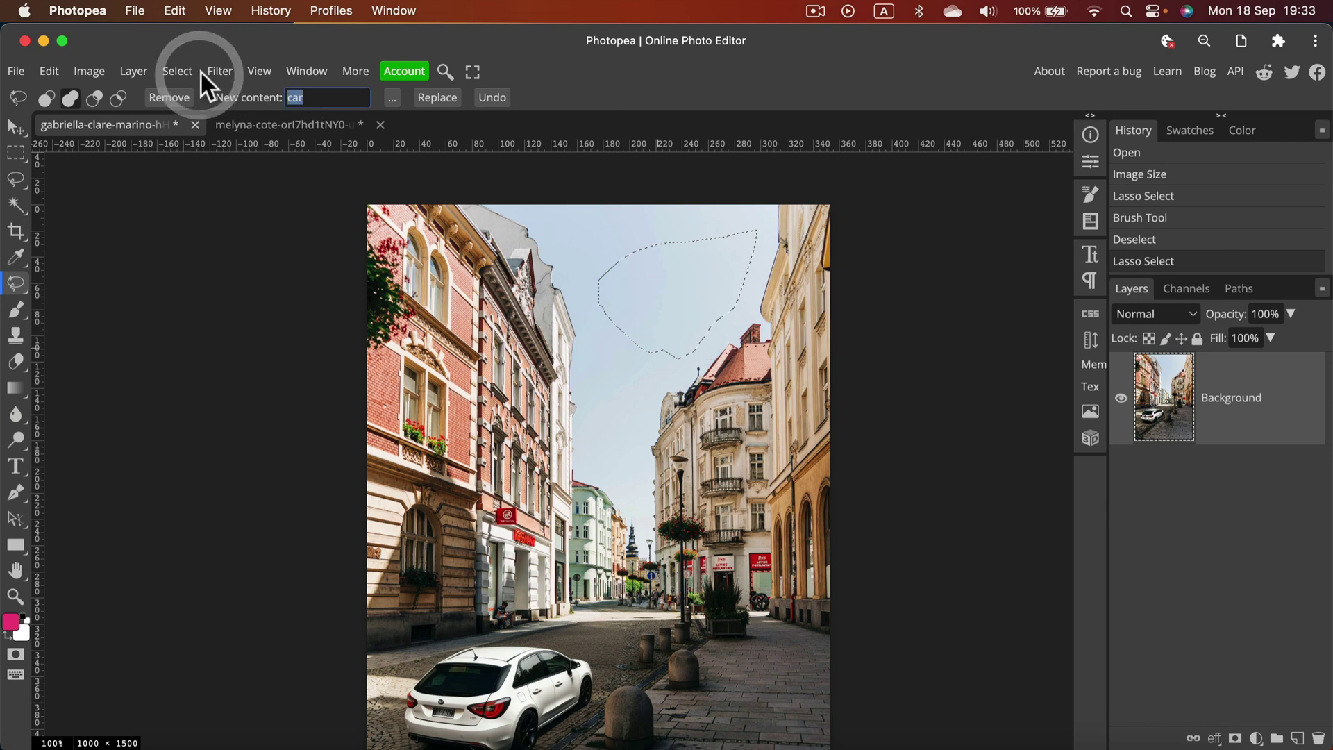
pyautogui.doubleClick(305, 98)
pyautogui.write('cloud')
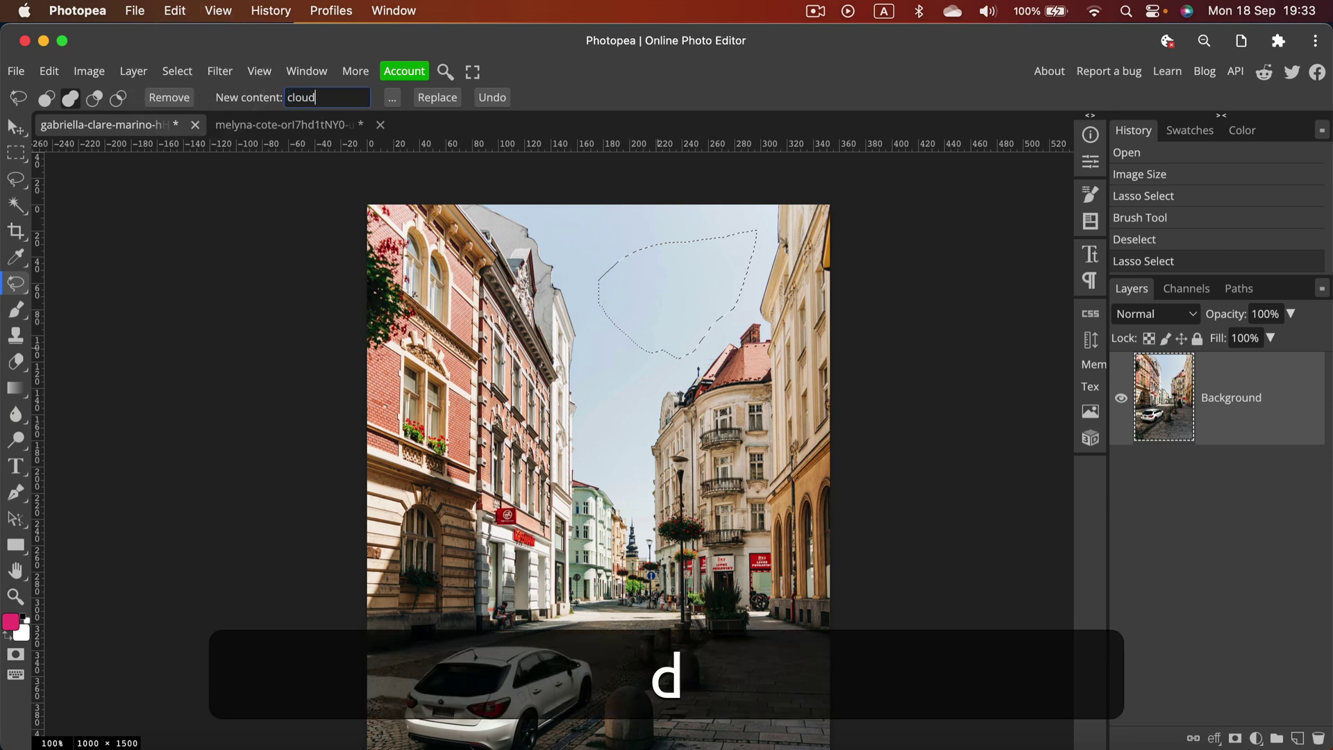
pyautogui.press('Return')
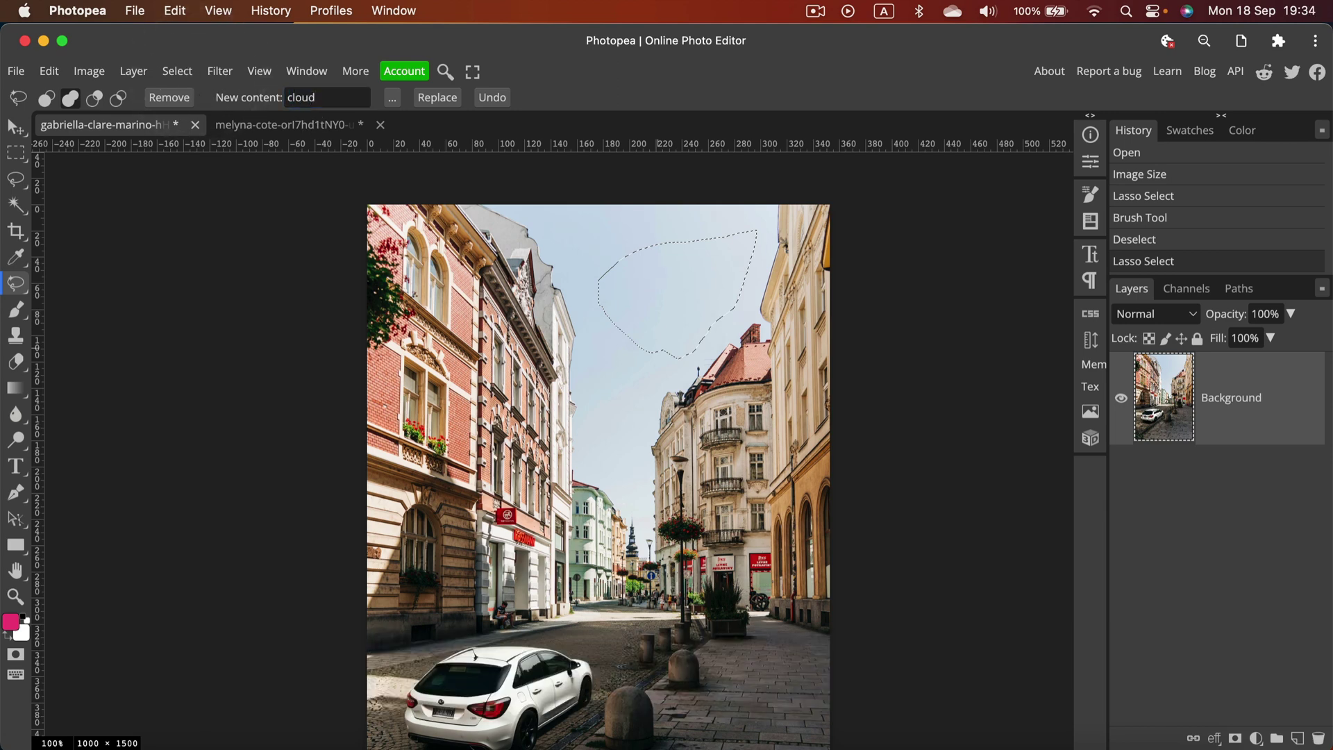
pyautogui.click(431, 96)
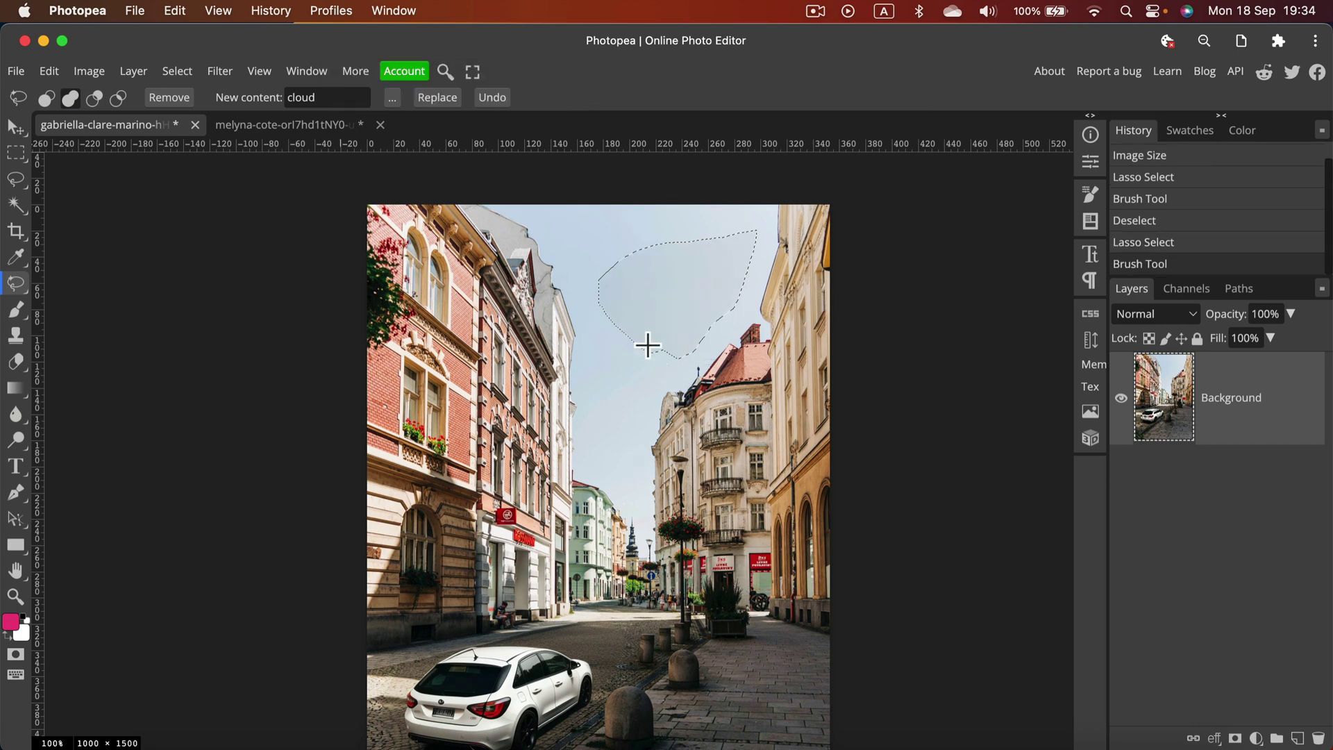
# Restore the sky selection, retry the cloud replacement, then undo that result.
pyautogui.press('super+d')
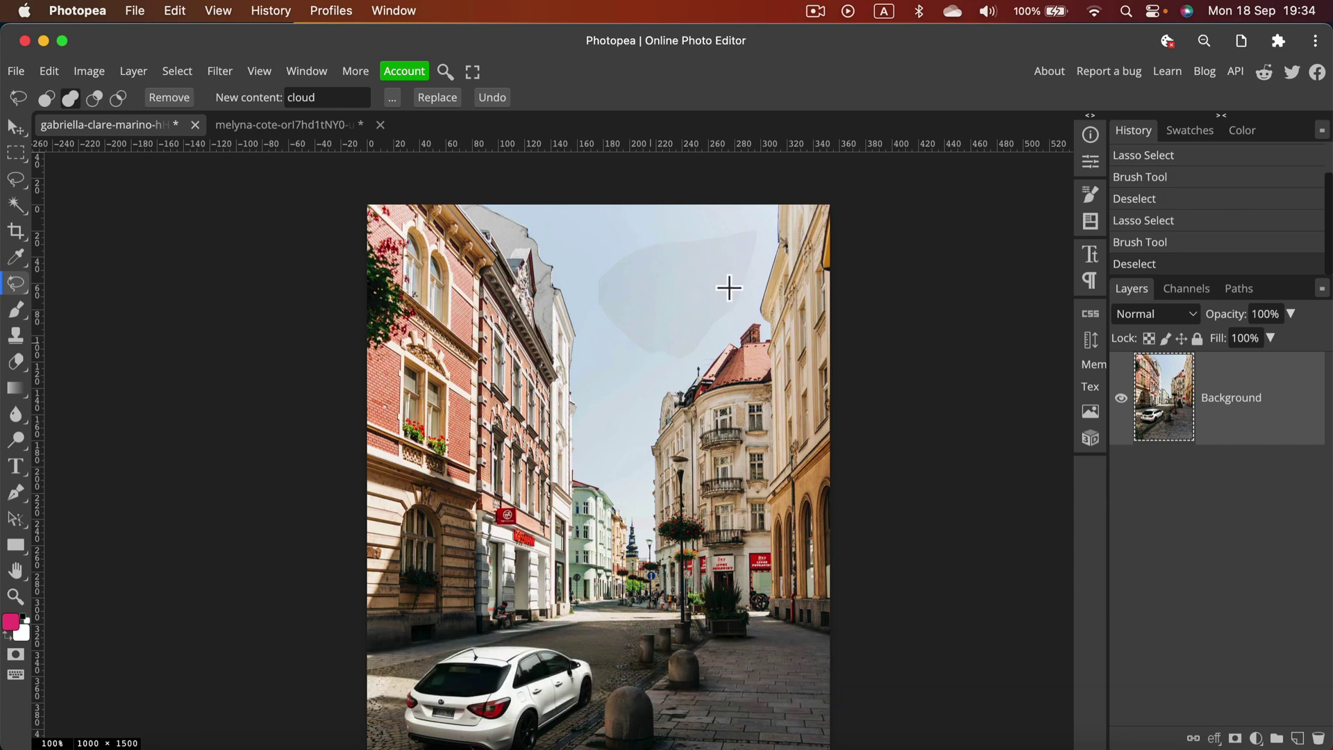
pyautogui.press('super+z')
pyautogui.press('super+z')
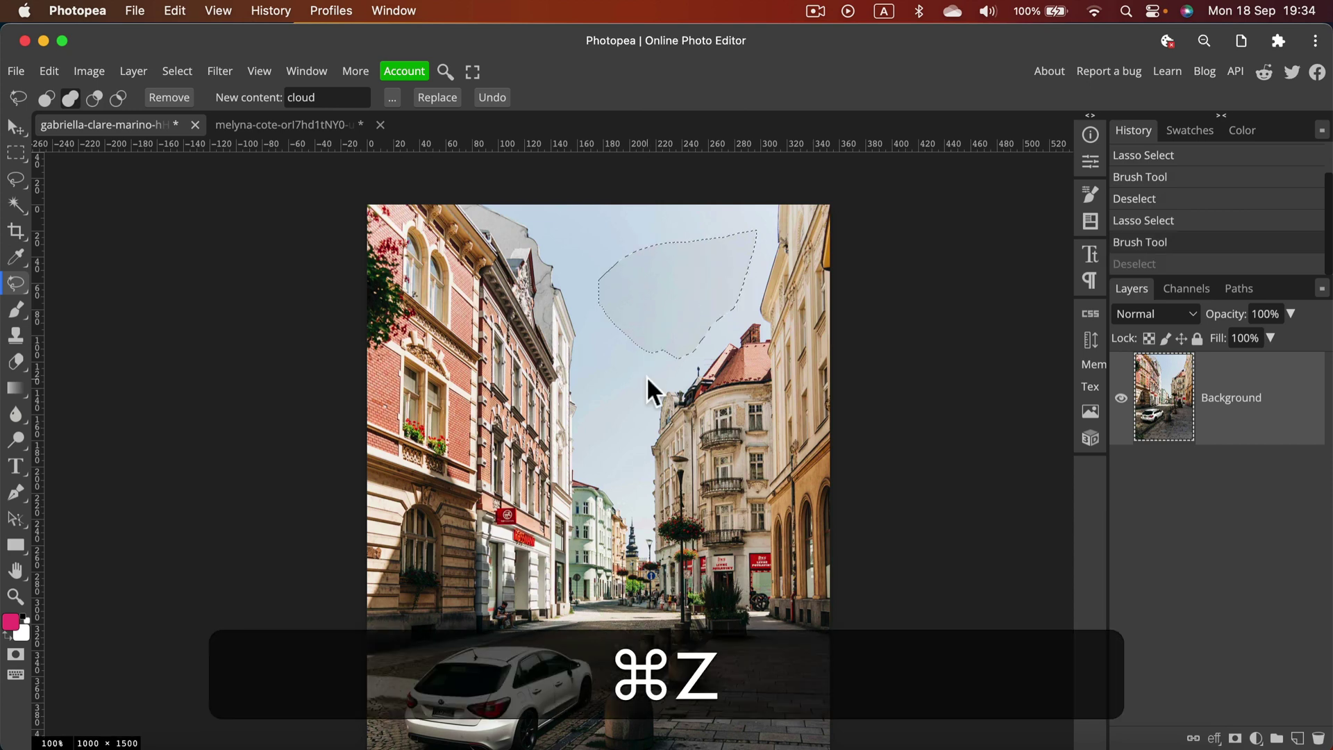
pyautogui.click(429, 103)
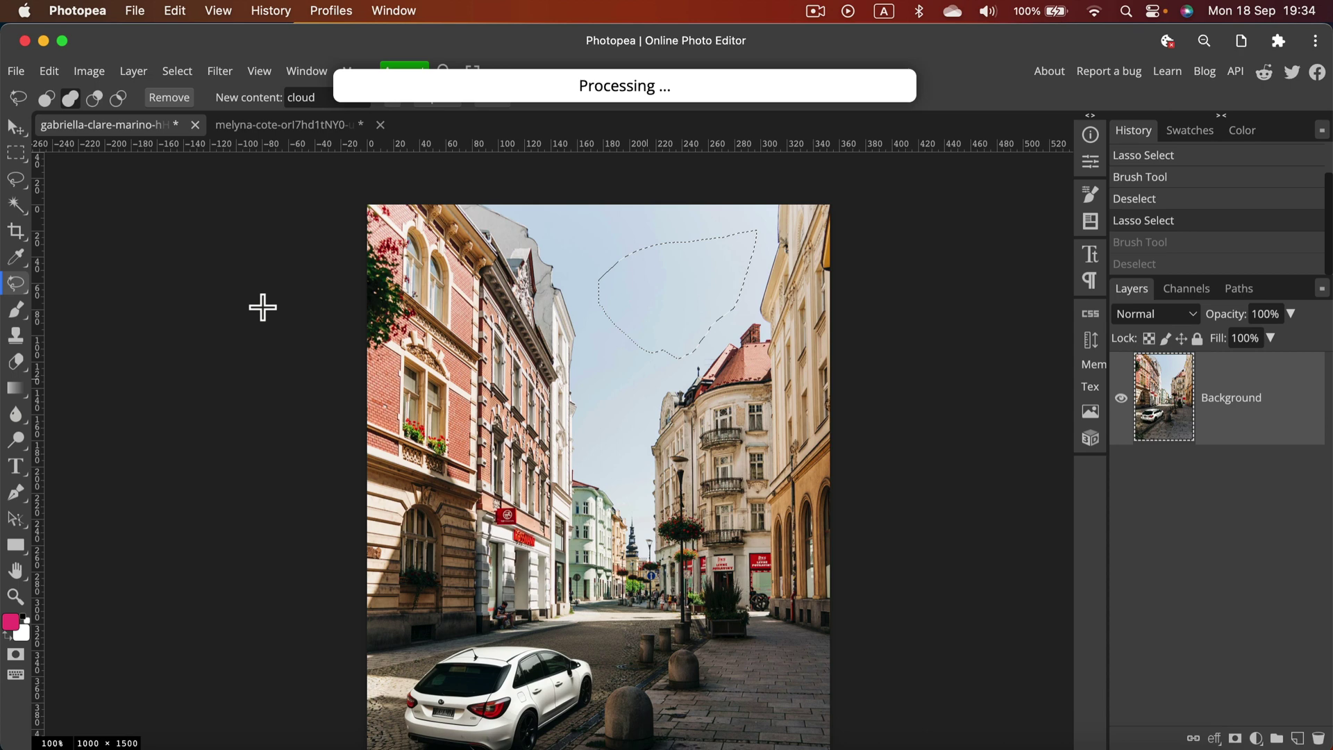
pyautogui.press('super+z')
# Change the prompt to 'white cloud', generate it, and clear the selection.
pyautogui.click(290, 97)
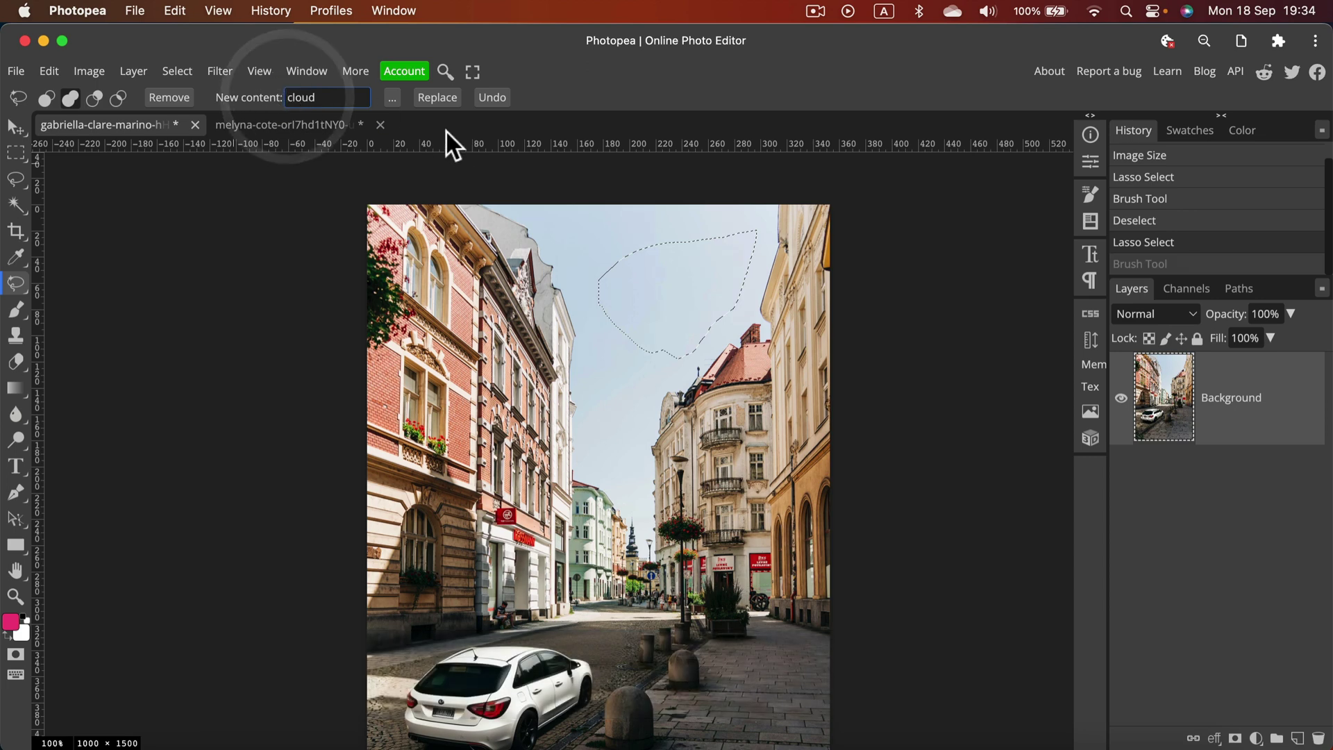
pyautogui.write('whit')
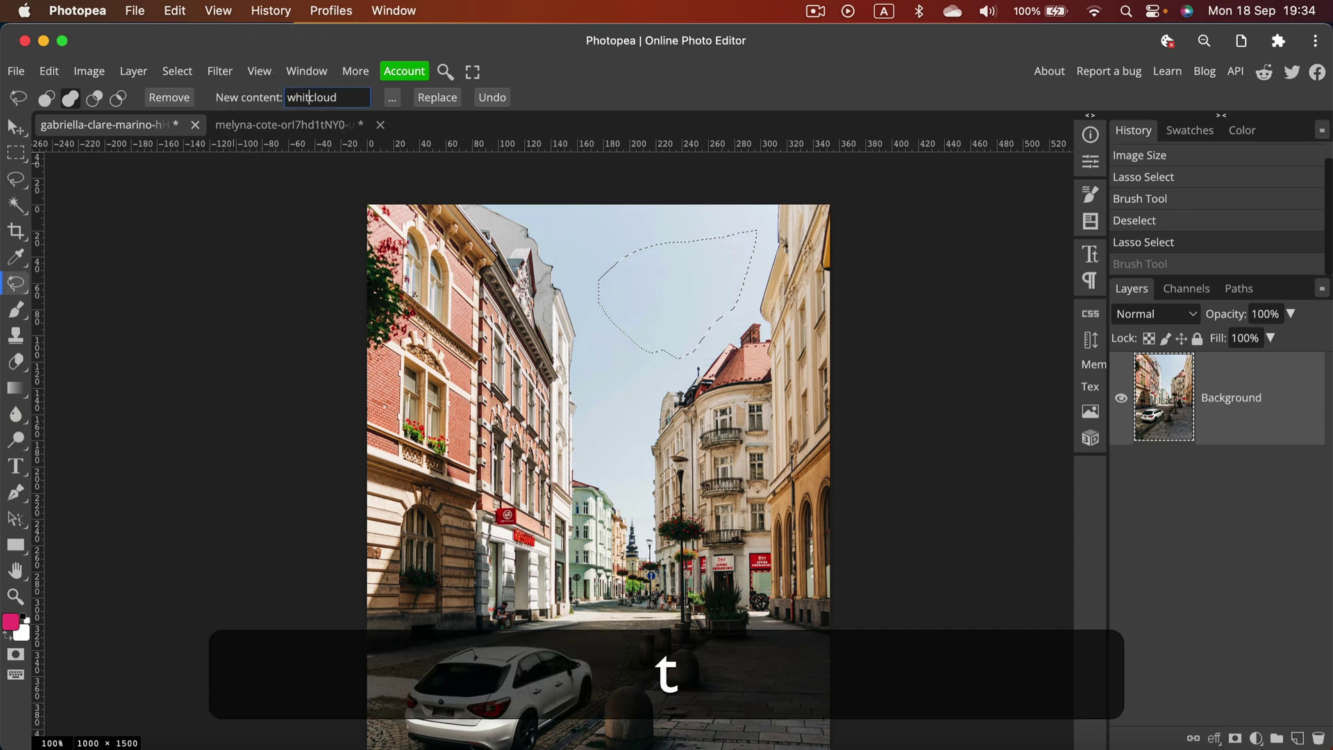
pyautogui.write('e')
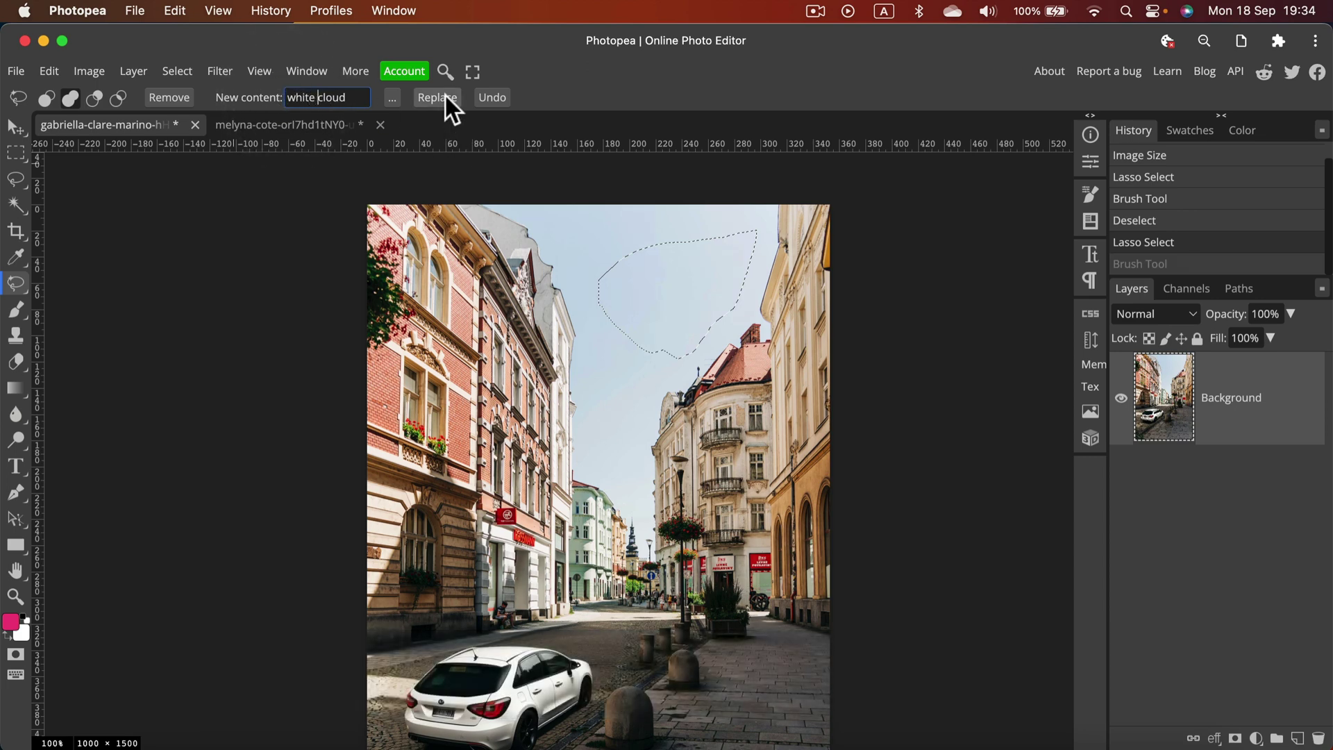
pyautogui.click(443, 96)
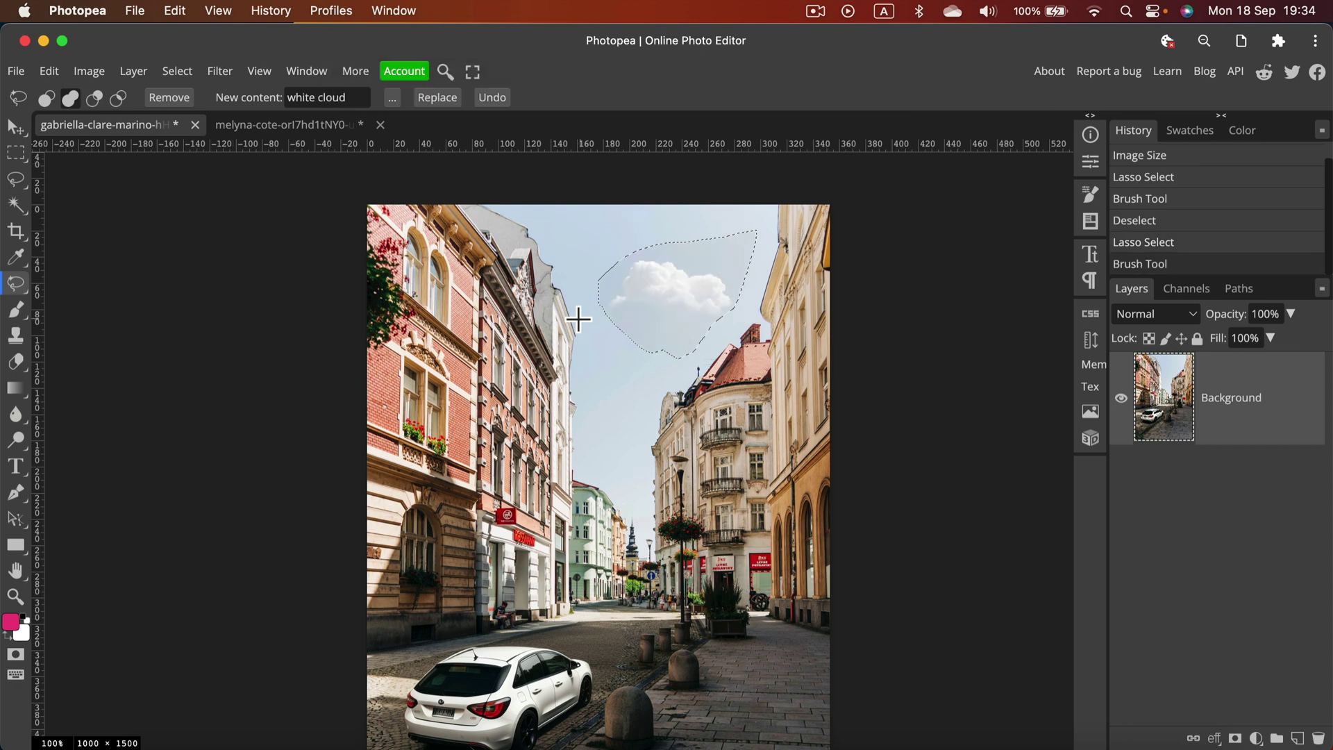
pyautogui.press('super+d')
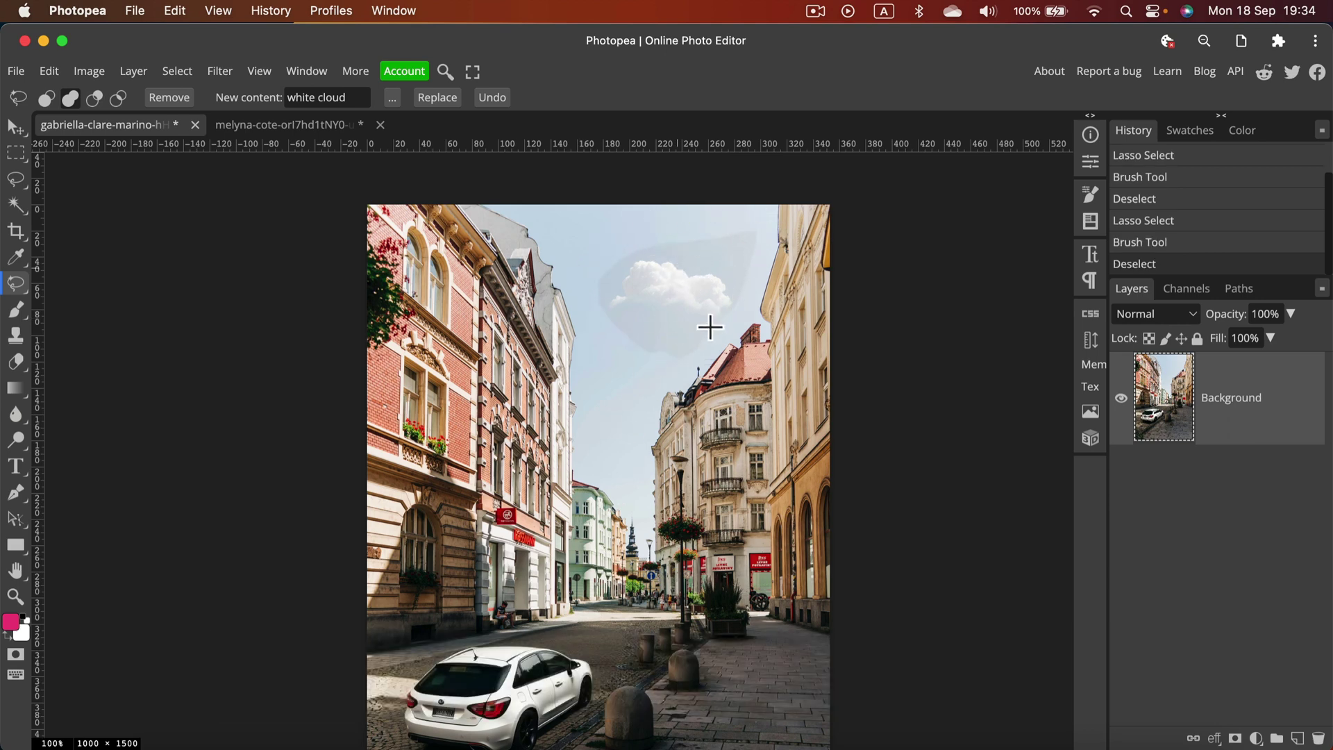
pyautogui.scroll(-5, 628, 478)
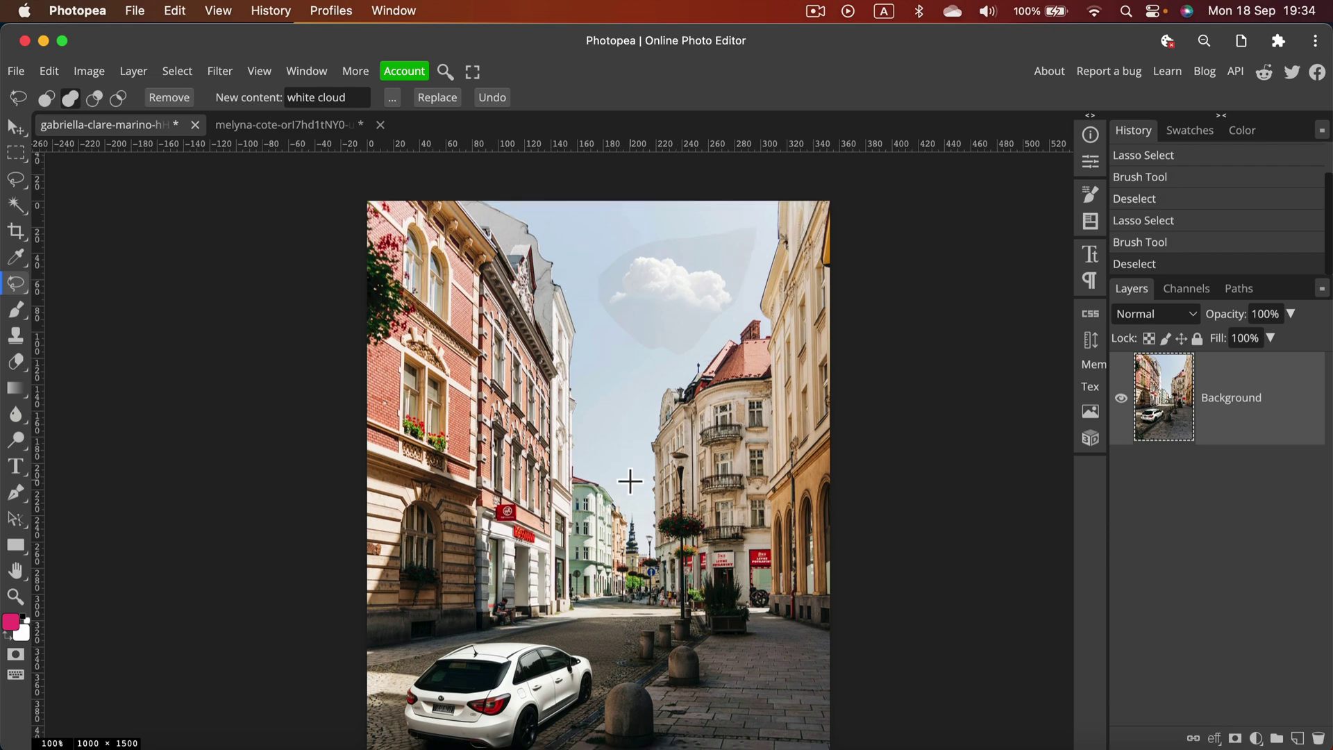
pyautogui.scroll(4, 629, 477)
# Extend the crop past both sides to widen the canvas to 1480 × 1500.
pyautogui.press('super+minus')
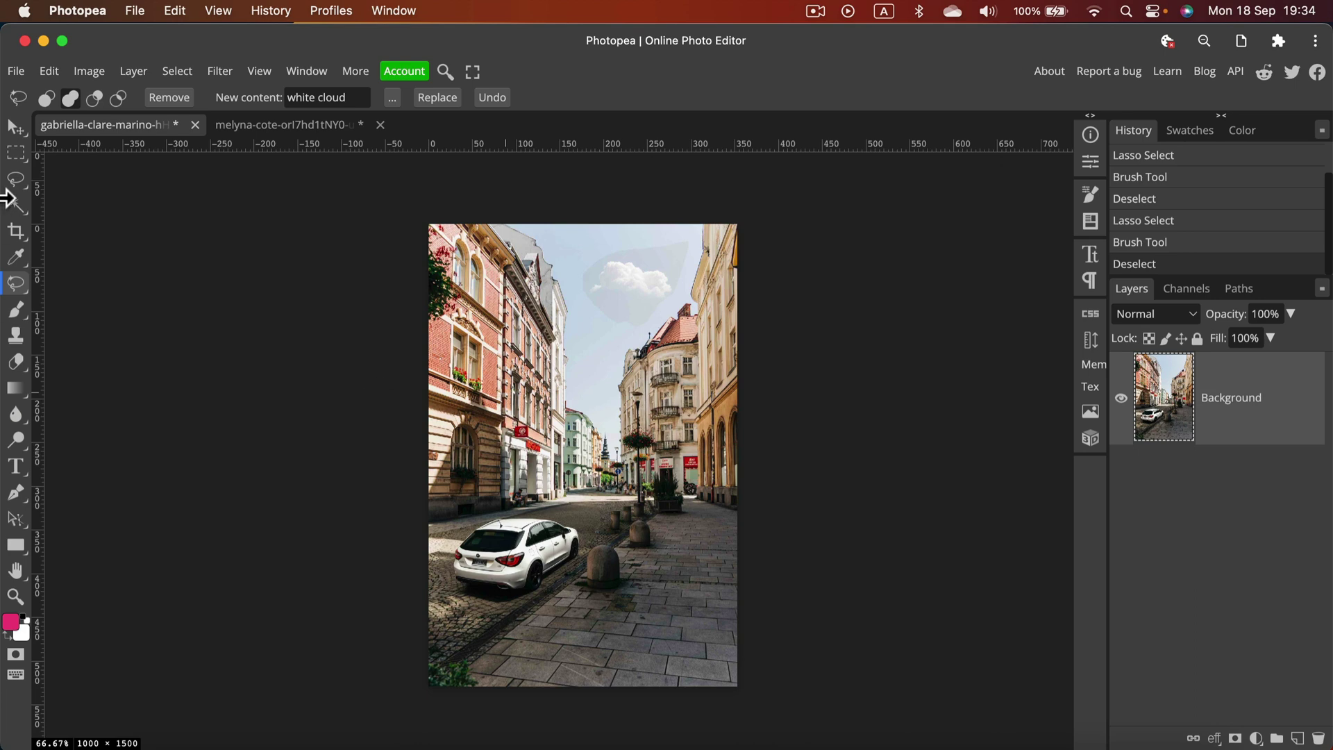
pyautogui.click(16, 232)
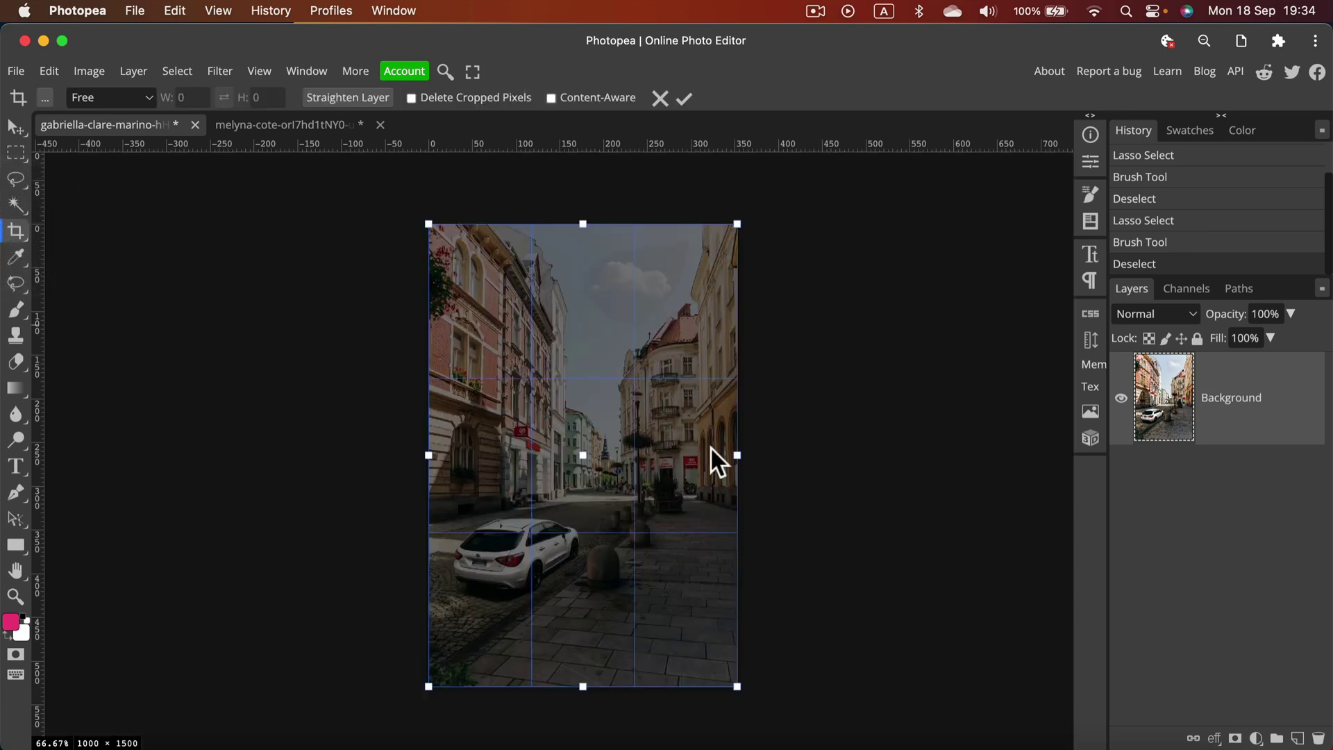
pyautogui.moveTo(737, 454); pyautogui.dragTo(803, 452)
pyautogui.moveTo(429, 455); pyautogui.dragTo(345, 455)
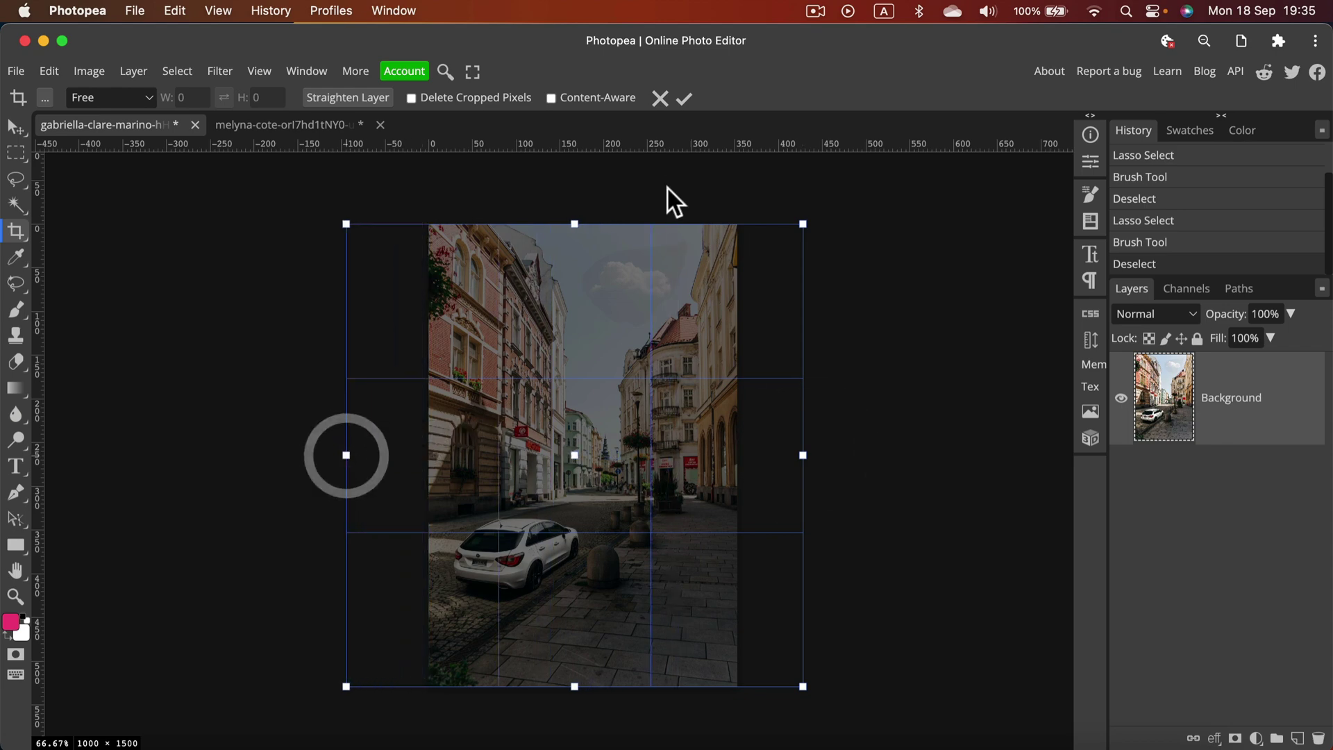
pyautogui.click(689, 97)
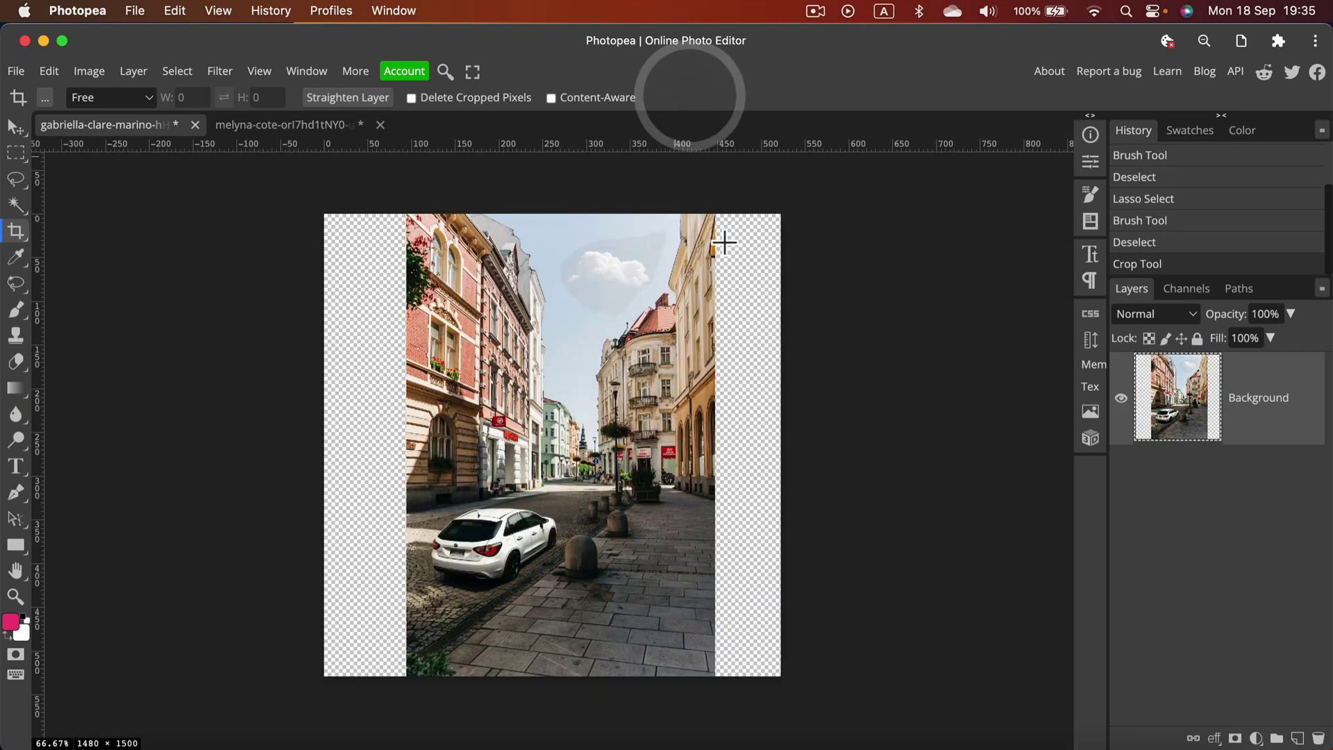
pyautogui.click(15, 153)
# Rectangle-select the right transparent strip and fill it with a 'backdrop' generation.
pyautogui.moveTo(700, 213); pyautogui.dragTo(856, 724)
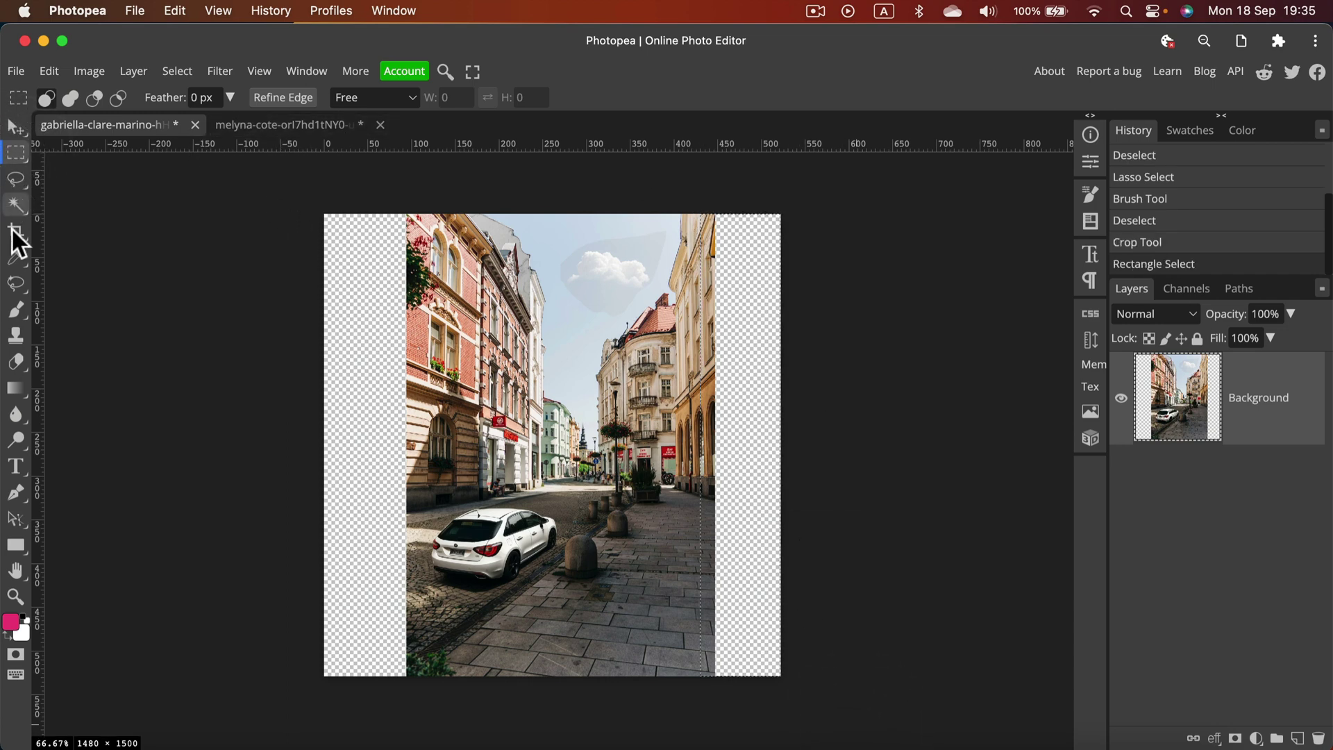
pyautogui.click(17, 284)
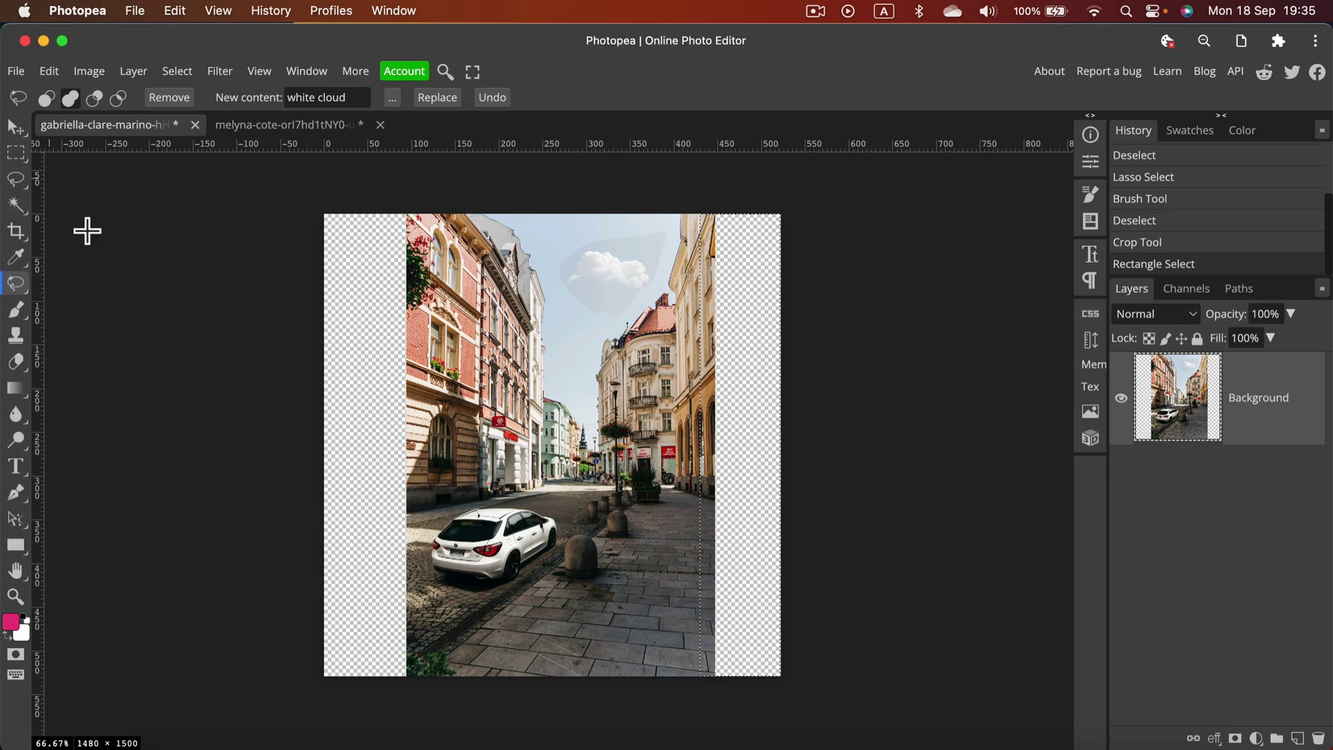
pyautogui.moveTo(360, 97); pyautogui.dragTo(262, 78)
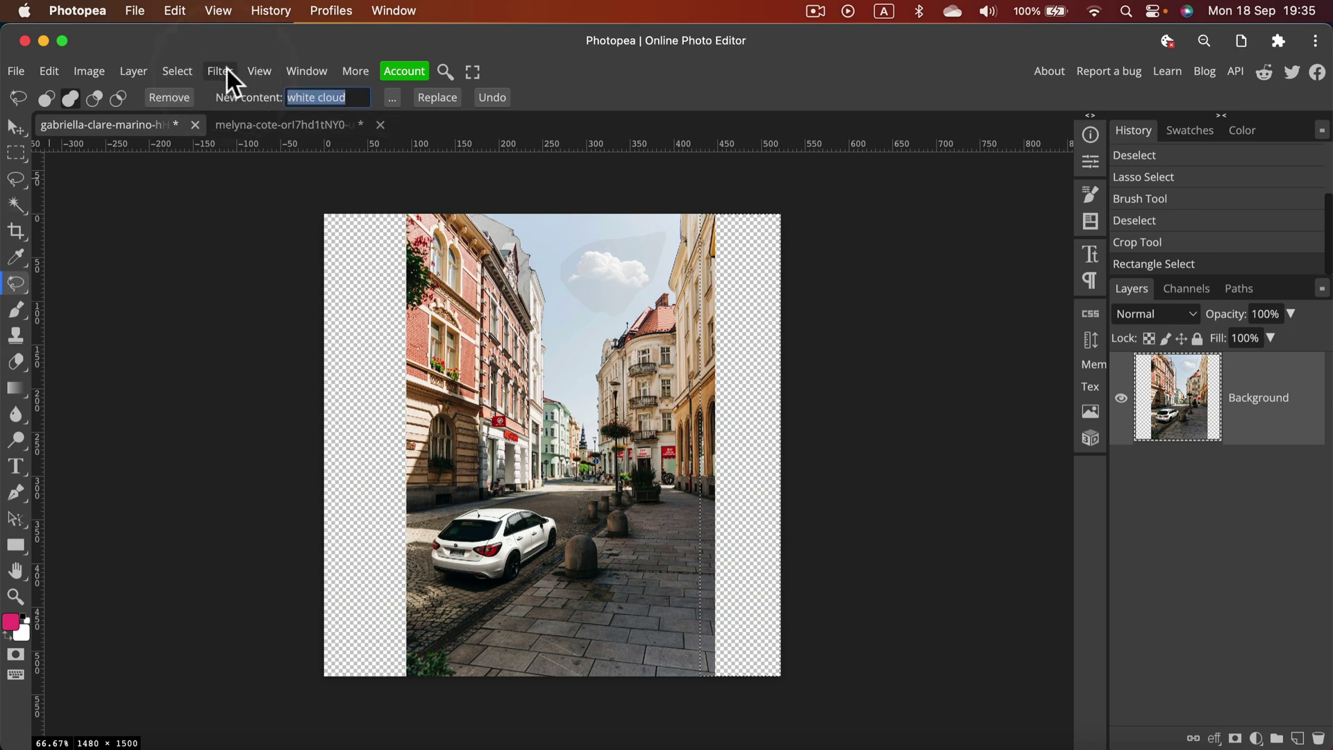
pyautogui.write('ba')
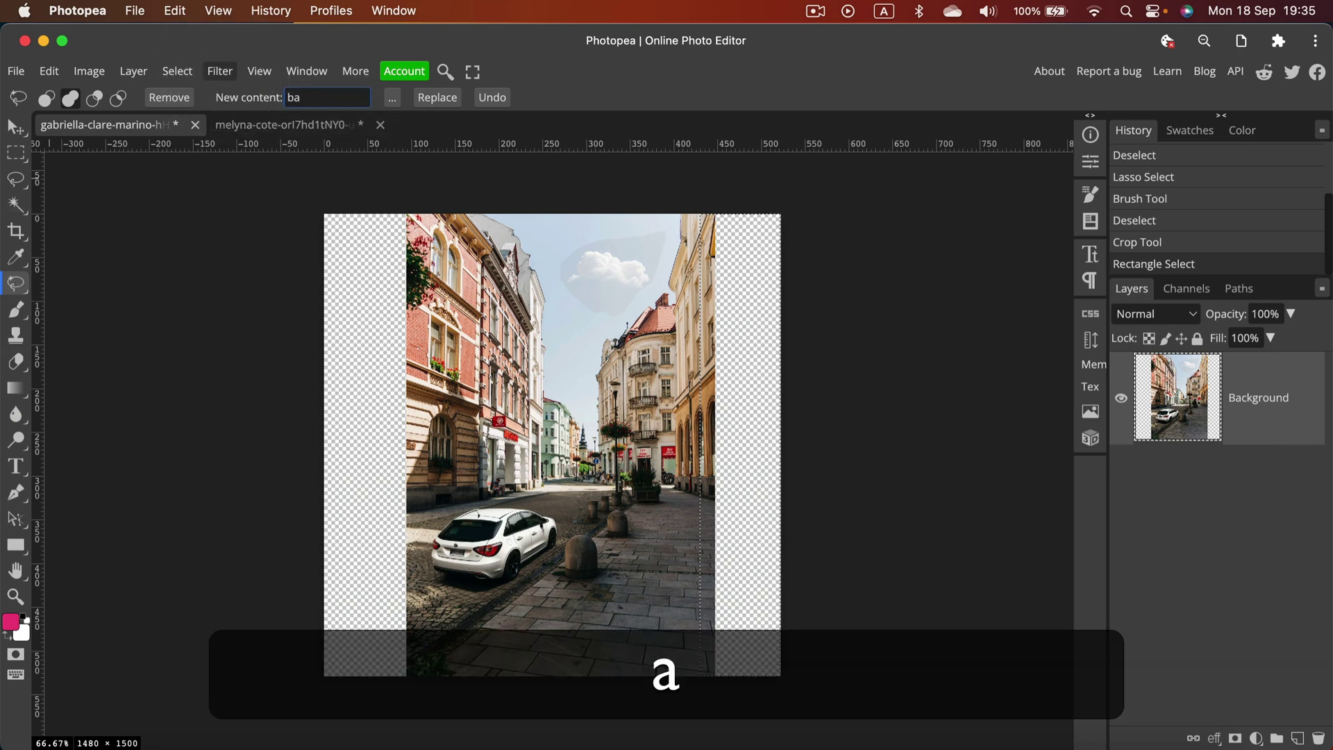
pyautogui.write('ckdrop')
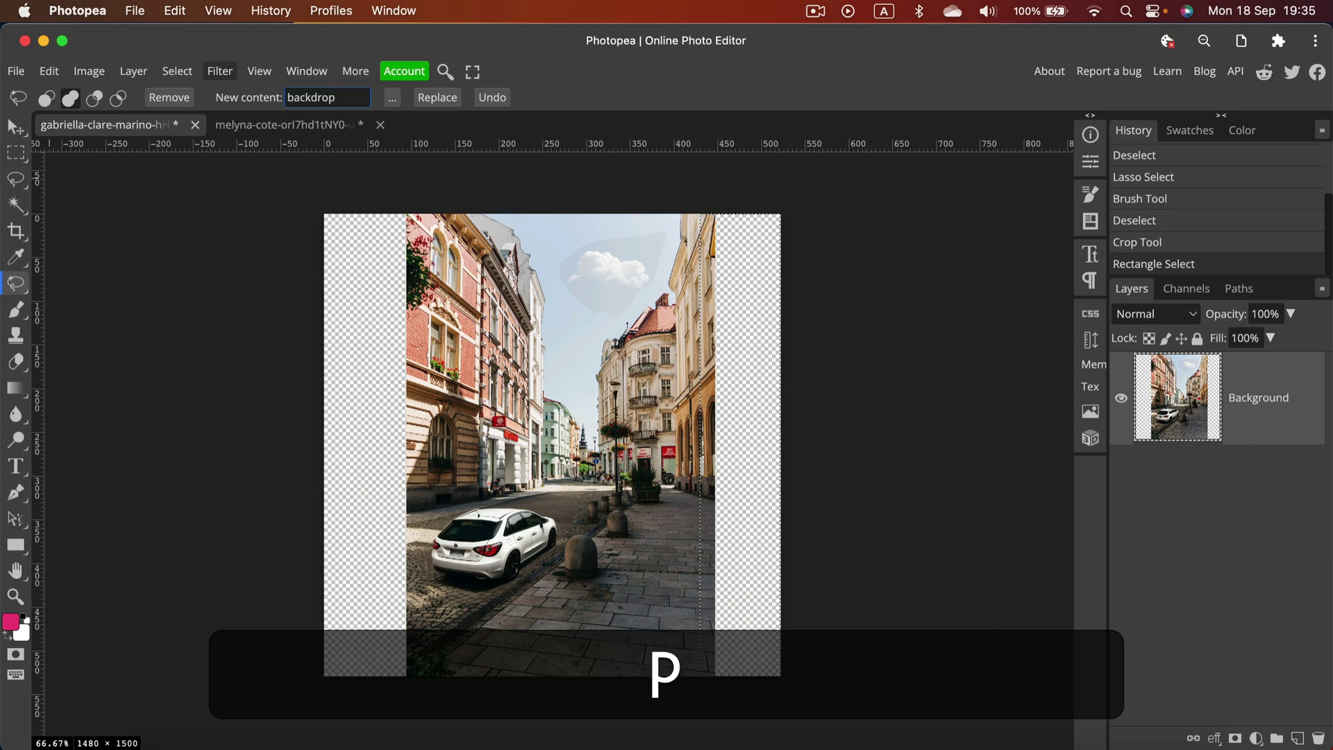
pyautogui.click(425, 97)
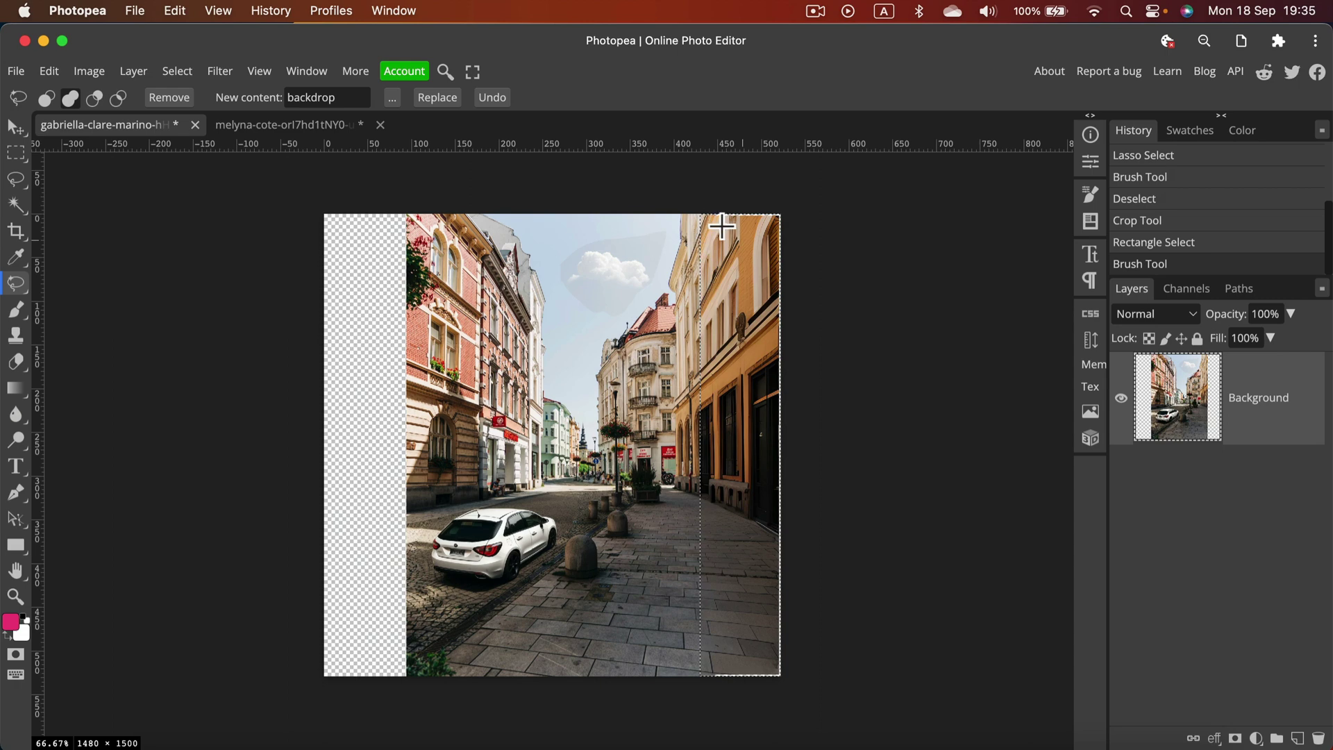
pyautogui.press('super+d')
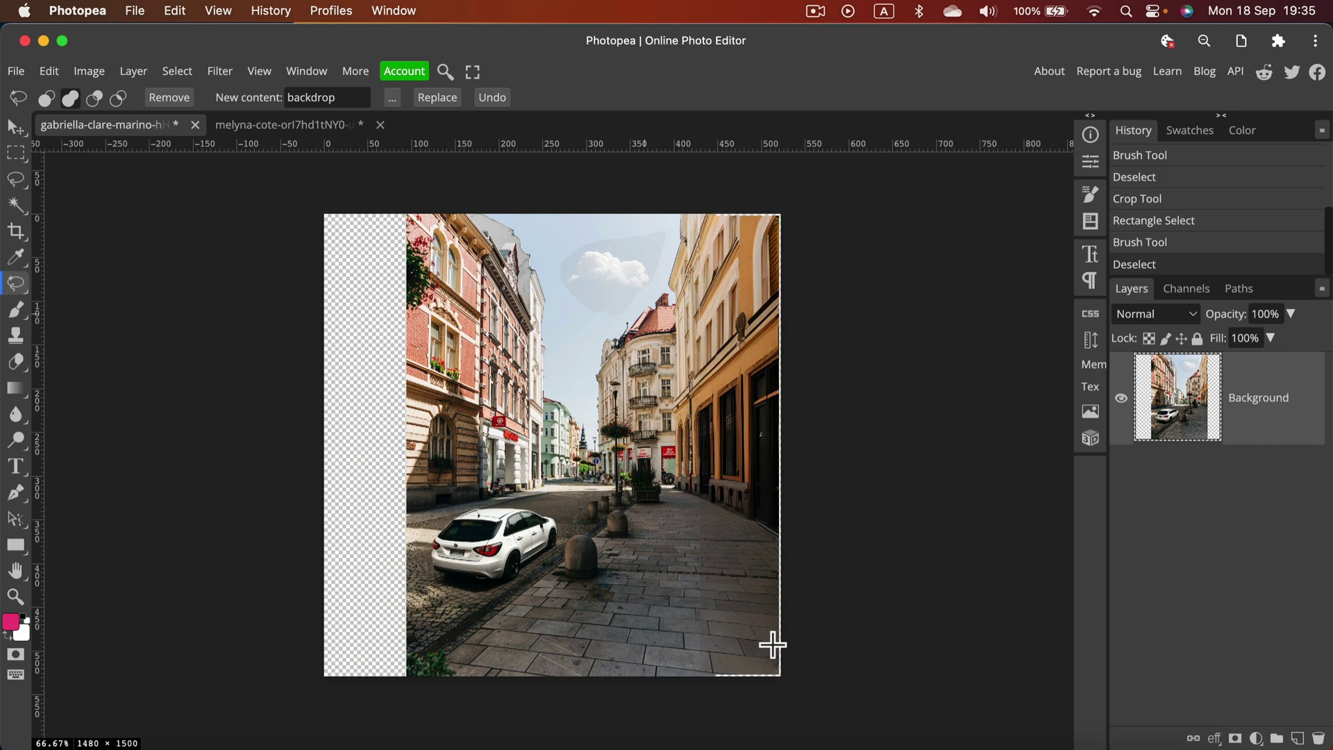
# Rectangle-select the left strip and generate 'backdrop' into it, extending the pink building.
pyautogui.click(16, 152)
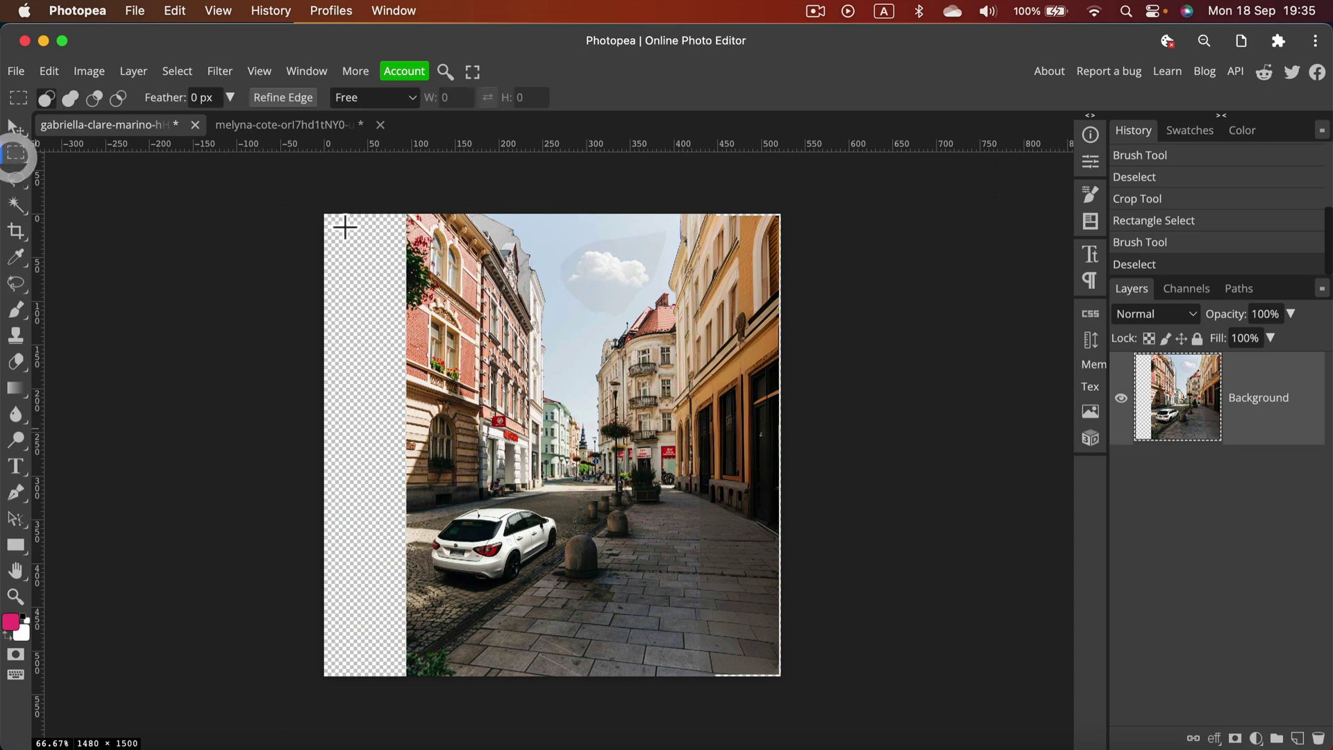
pyautogui.moveTo(297, 188); pyautogui.dragTo(408, 739)
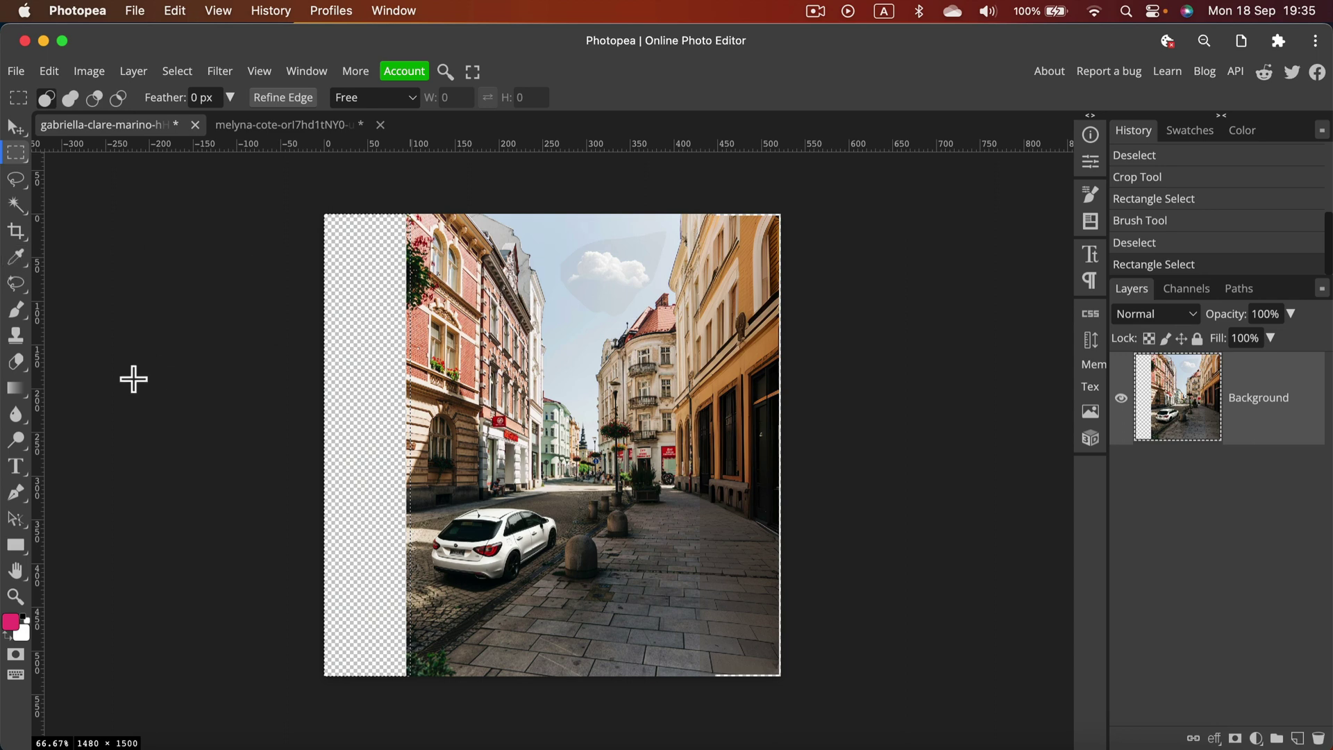
pyautogui.click(14, 284)
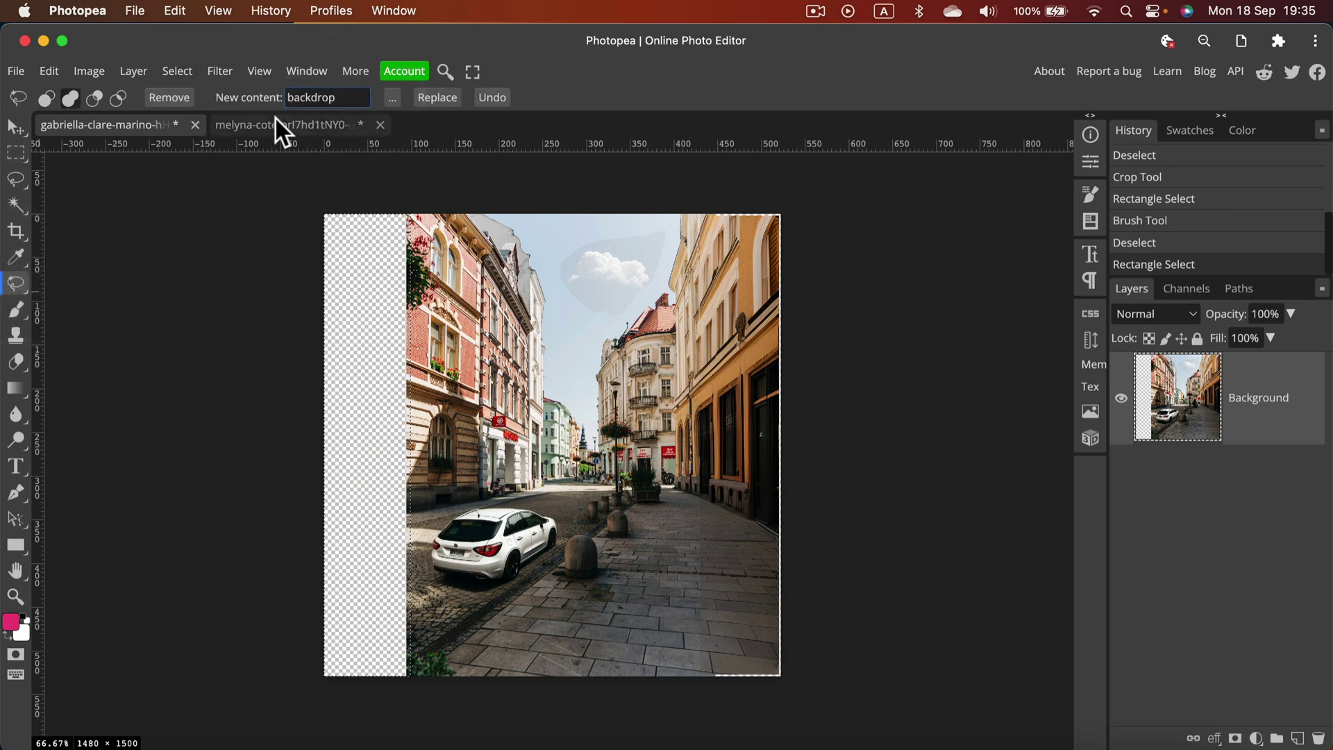
pyautogui.click(299, 99)
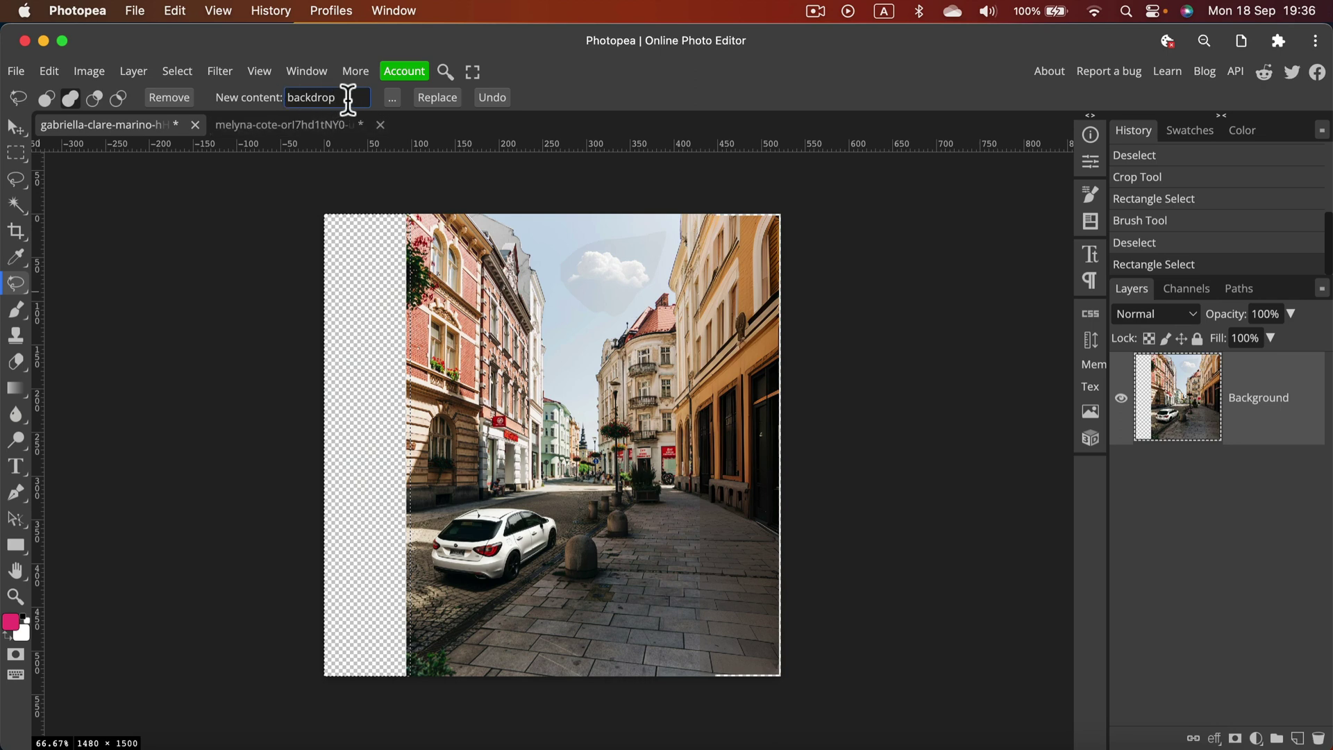
pyautogui.click(425, 97)
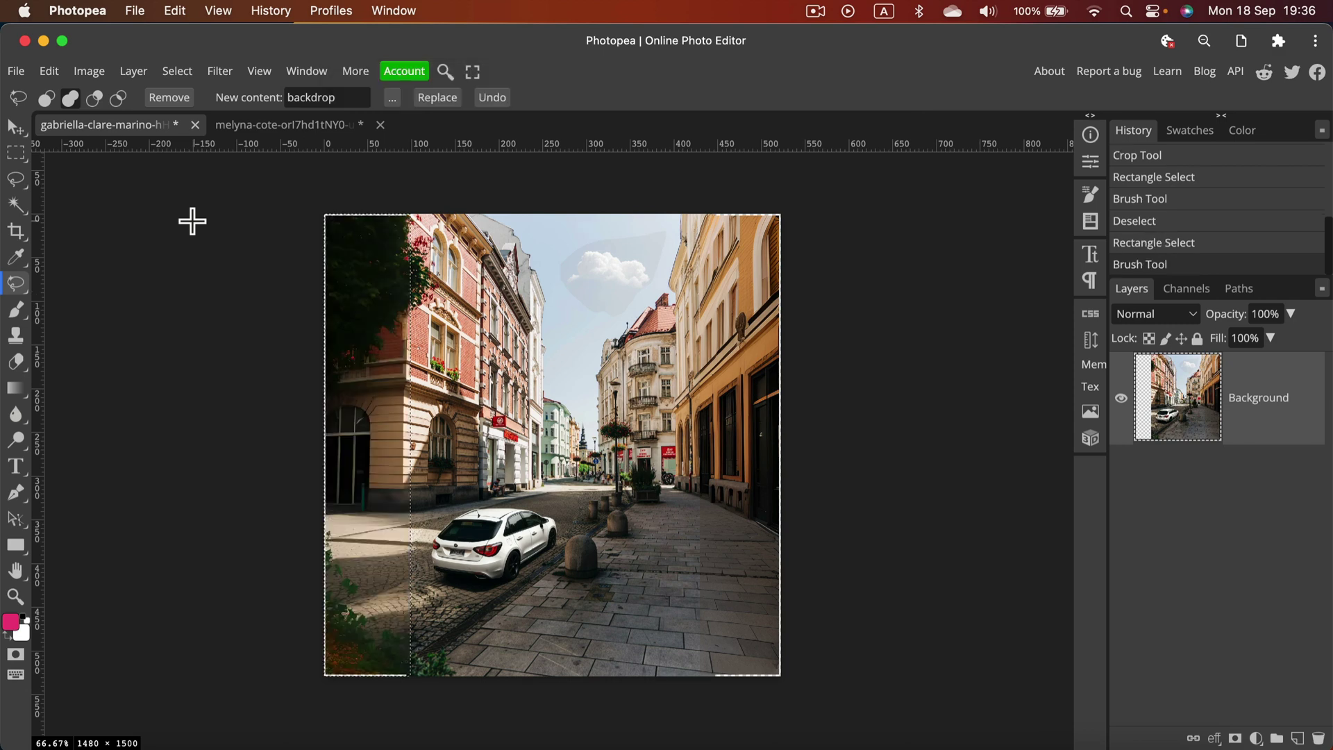
# Deselect, then zoom to 200% to inspect the car and the street below it.
pyautogui.press('super+d')
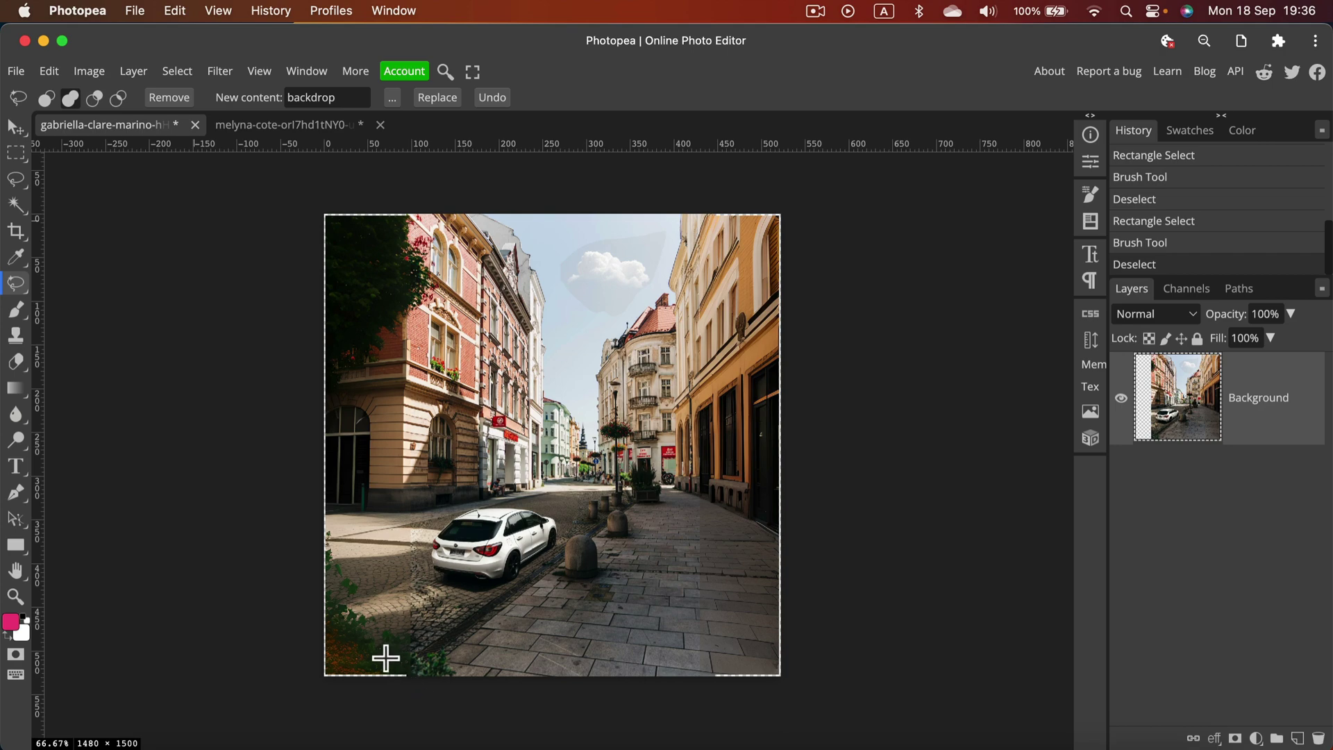
pyautogui.press('super+equal')
pyautogui.press('super+equal')
pyautogui.press('space')
pyautogui.moveTo(259, 639); pyautogui.dragTo(525, 396)
pyautogui.press('space')
pyautogui.moveTo(405, 615); pyautogui.dragTo(447, 465)
# Inspect the left building facade and the generated top-left tree, then zoom back out.
pyautogui.press('space')
pyautogui.moveTo(416, 571); pyautogui.dragTo(690, 229)
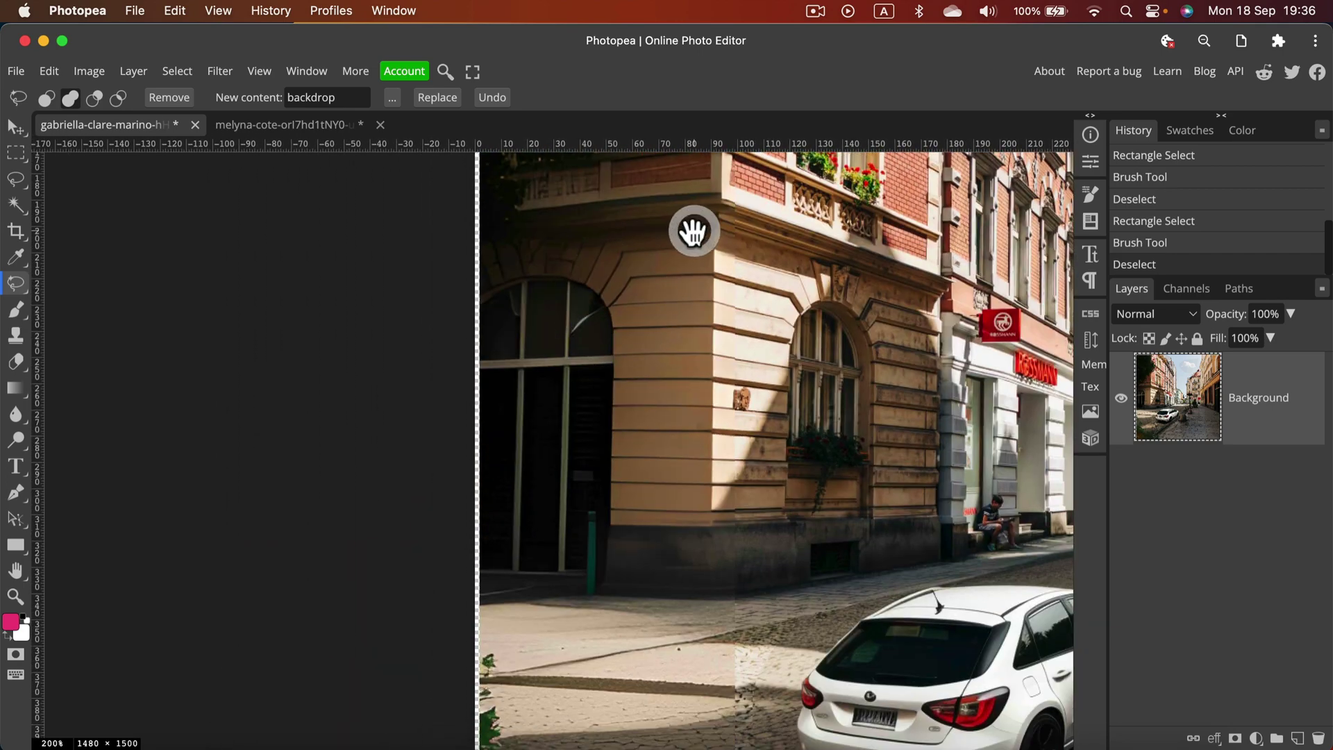
pyautogui.press('space')
pyautogui.moveTo(720, 467)
pyautogui.mouseDown()
pyautogui.moveTo(734, 329)
pyautogui.moveTo(720, 262)
pyautogui.moveTo(574, 691)
pyautogui.moveTo(527, 715)
pyautogui.moveTo(492, 620)
pyautogui.moveTo(483, 699)
pyautogui.mouseUp()
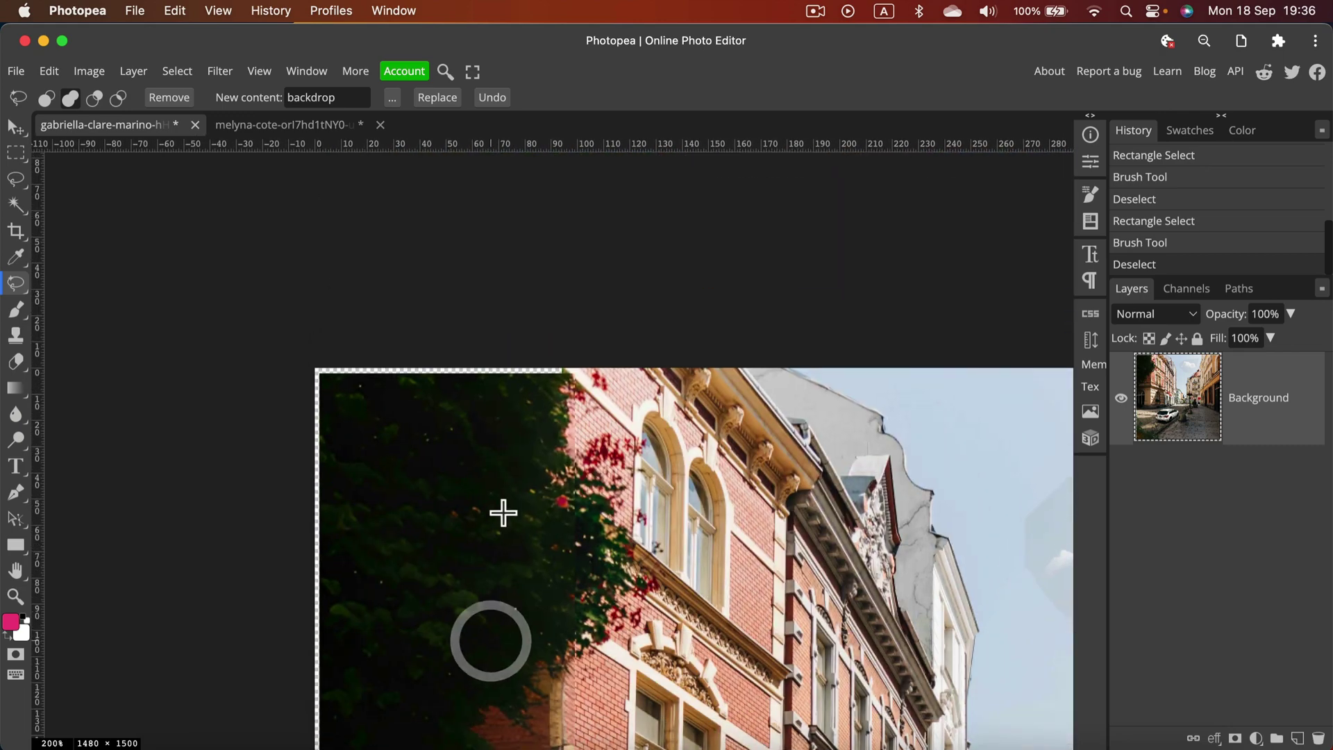
pyautogui.press('super+minus')
pyautogui.press('super+minus')
pyautogui.press('super+minus')
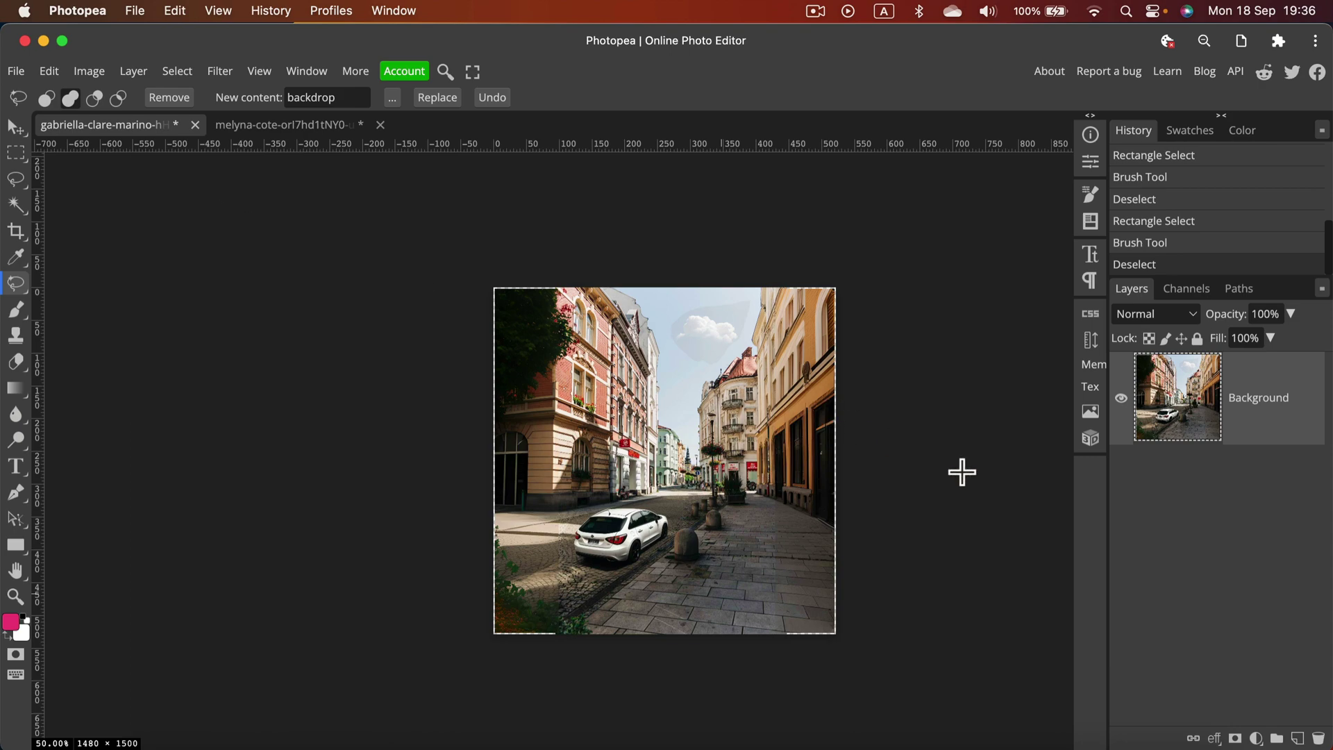
pyautogui.scroll(-1, 907, 491)
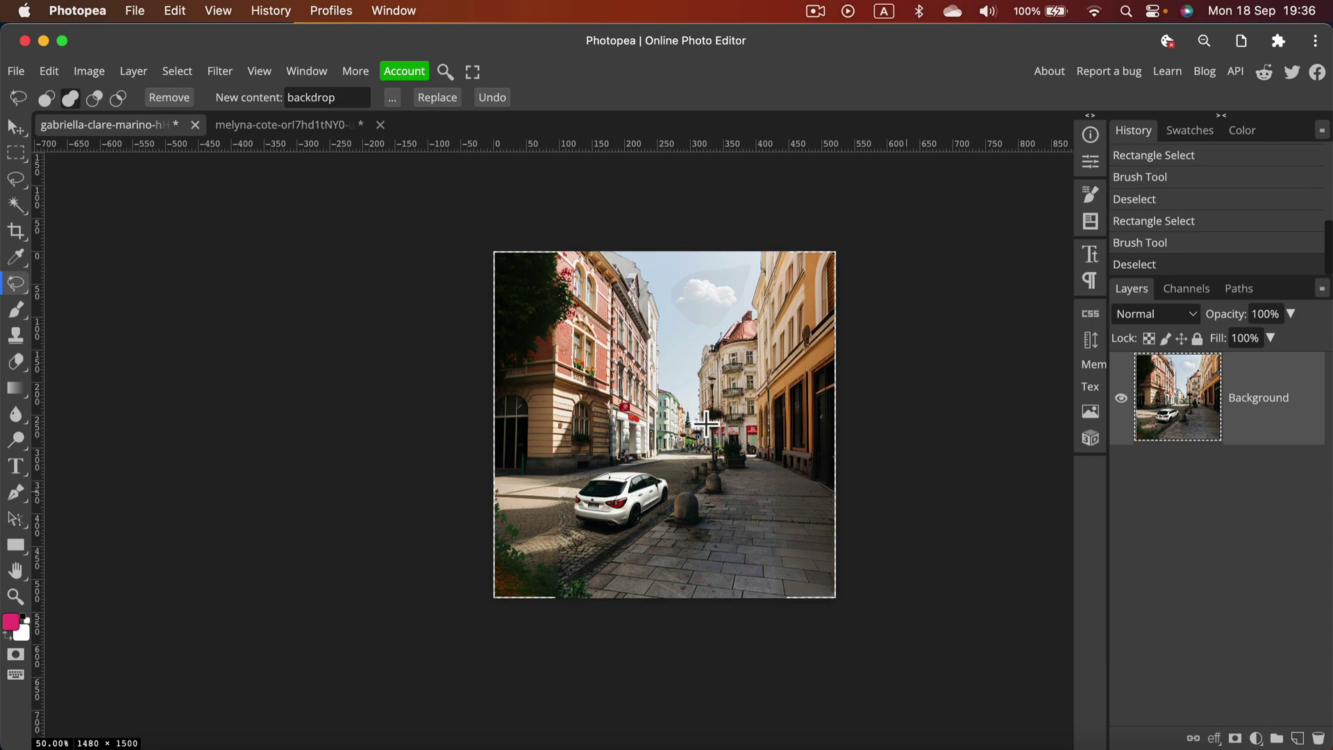
pyautogui.press('super+equal')
pyautogui.press('super+equal')
pyautogui.press('super+equal')
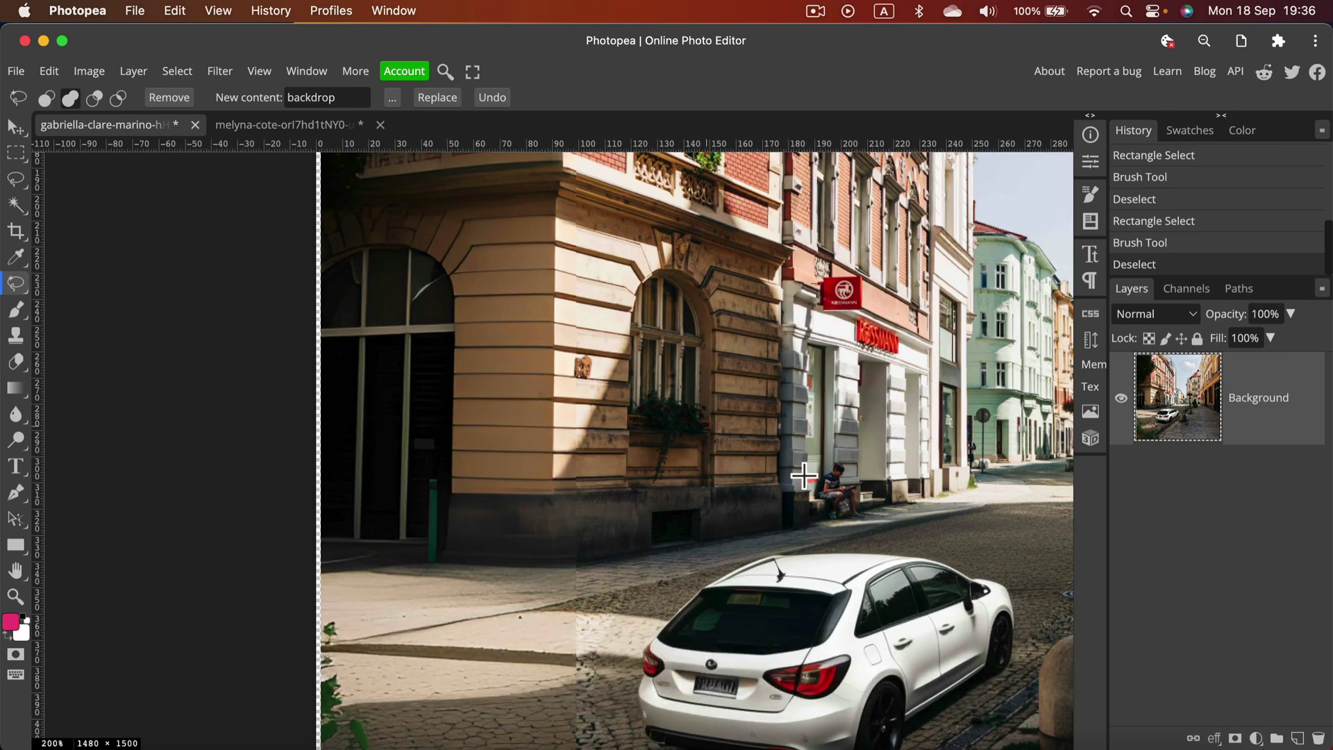
pyautogui.press('space')
pyautogui.moveTo(759, 622); pyautogui.dragTo(748, 426)
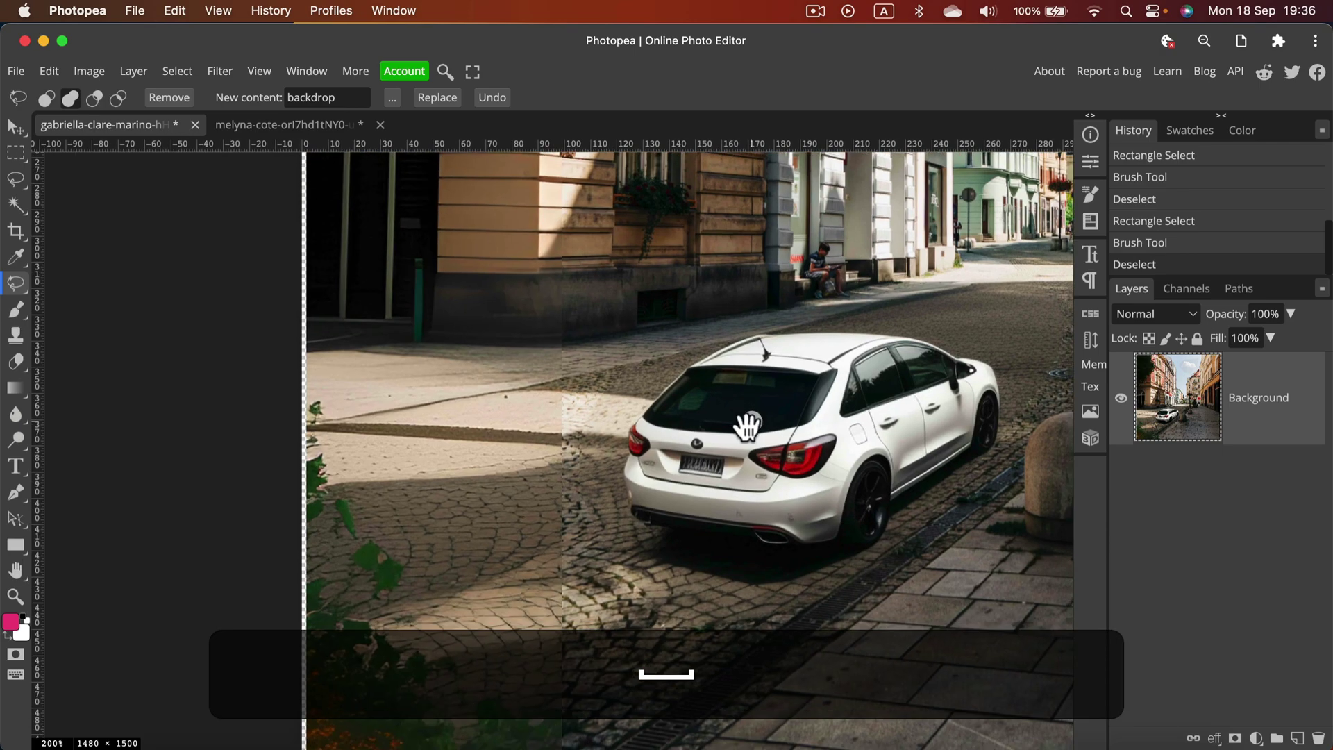
pyautogui.scroll(10, 748, 426)
pyautogui.hscroll(10, 748, 426)
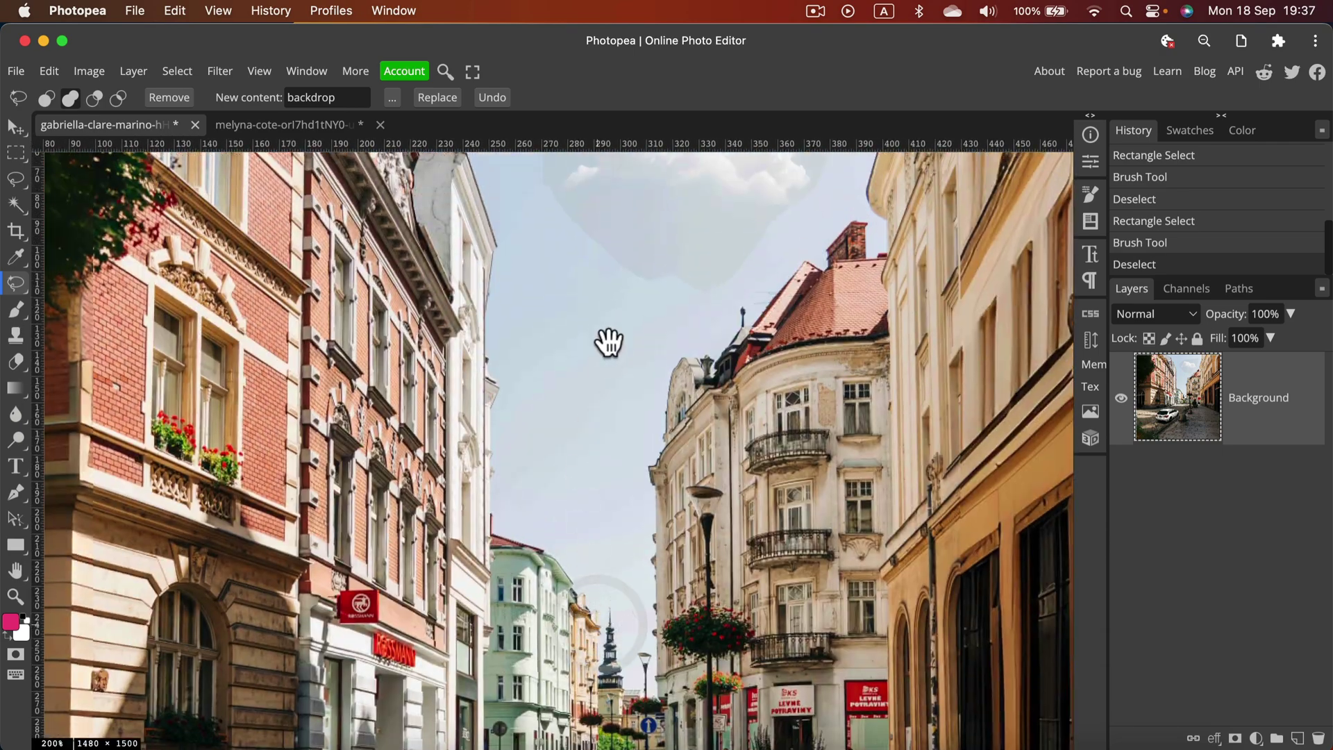
pyautogui.moveTo(609, 342); pyautogui.dragTo(566, 575)
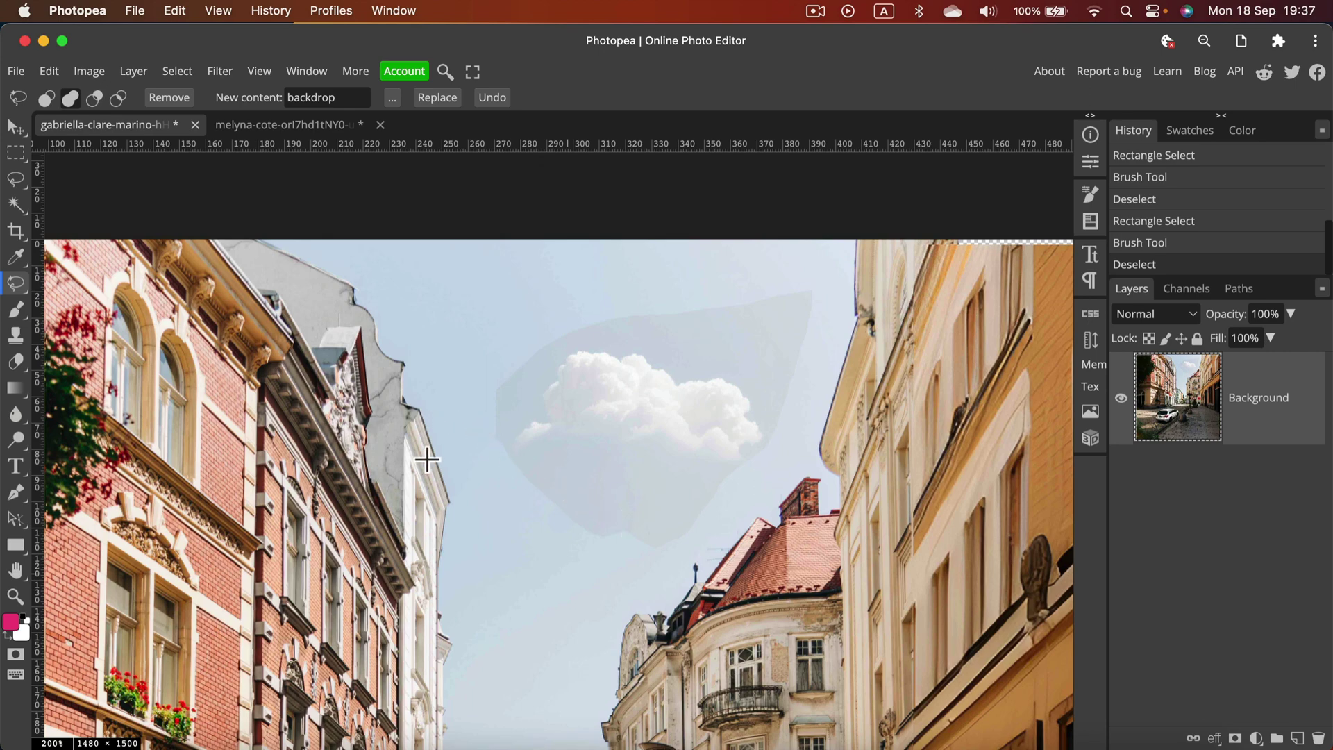
pyautogui.press('space')
pyautogui.moveTo(449, 611)
pyautogui.mouseDown()
pyautogui.moveTo(574, 447)
pyautogui.moveTo(779, 580)
pyautogui.moveTo(661, 610)
pyautogui.mouseUp()
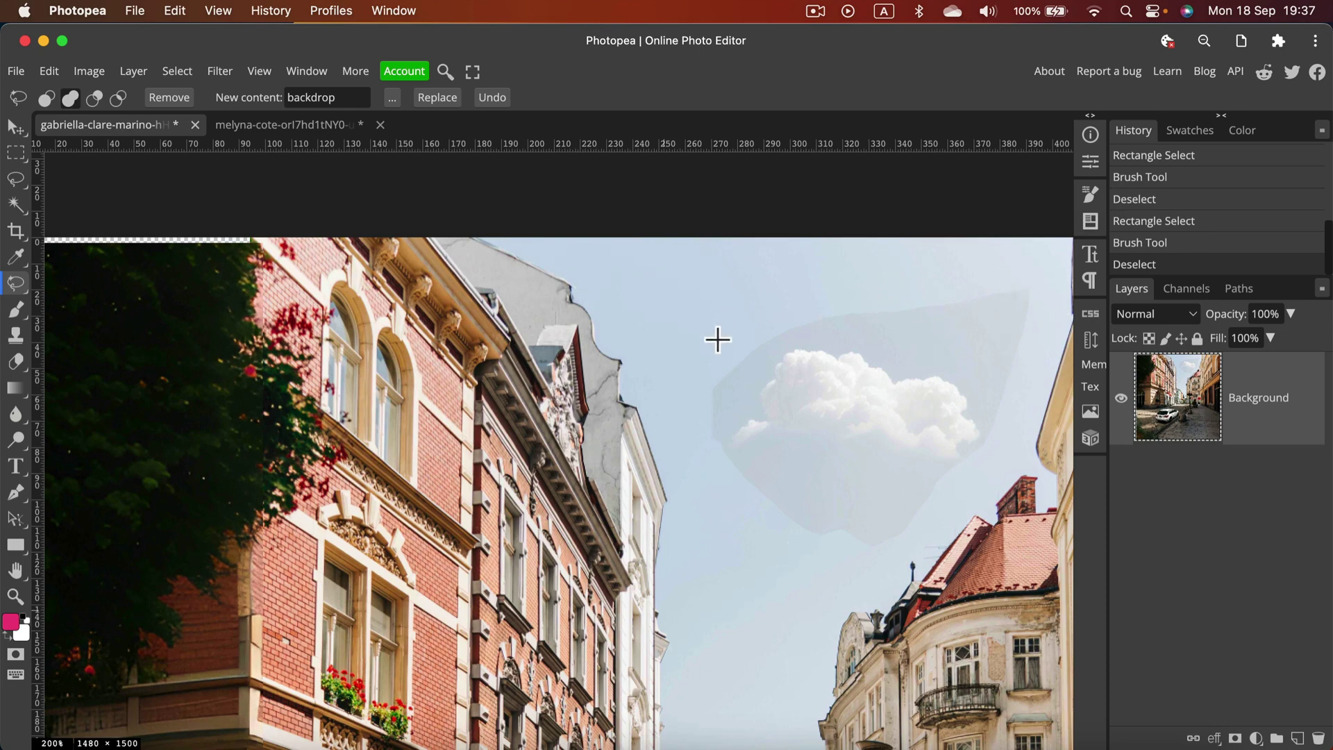
pyautogui.press('space')
pyautogui.moveTo(403, 564); pyautogui.dragTo(632, 403)
pyautogui.moveTo(679, 595); pyautogui.dragTo(577, 437)
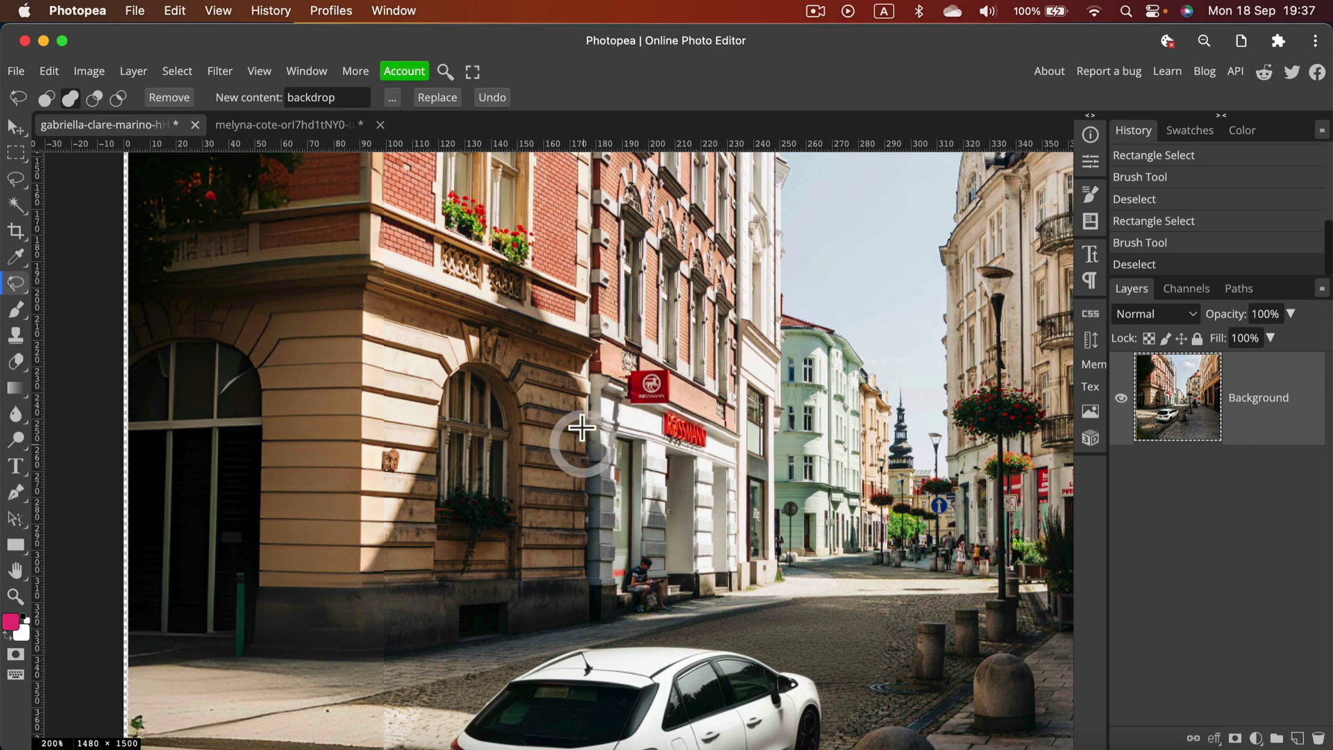
pyautogui.press('super+minus')
pyautogui.press('super+minus')
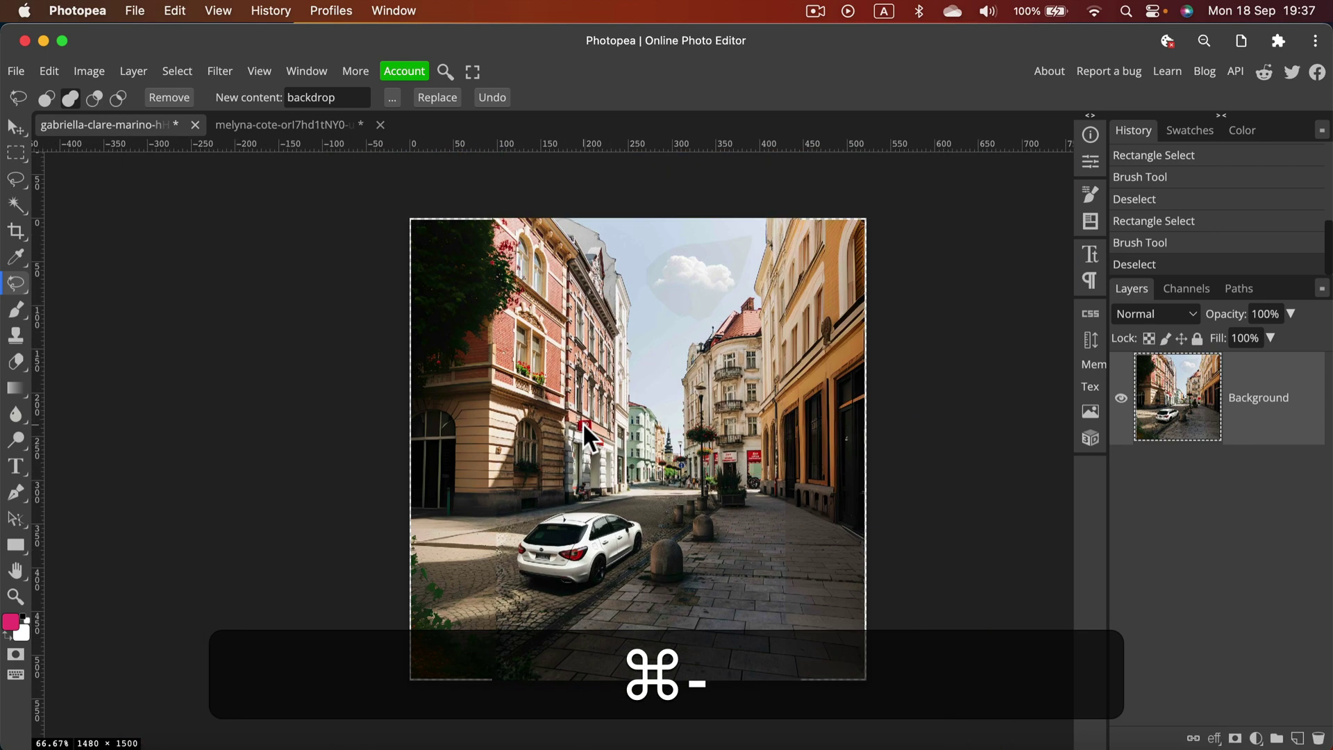